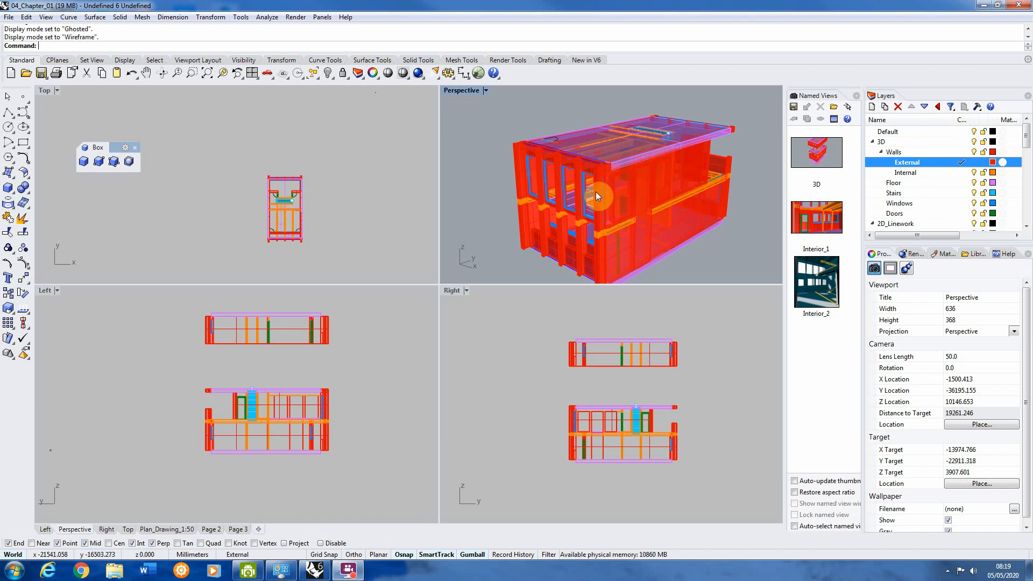
Step: Examine the building model's window facade and the rooms behind it from several angles in the Perspective view
{"action": "right_click_drag", "start_coordinate": [596, 195], "coordinate": [552, 191]}
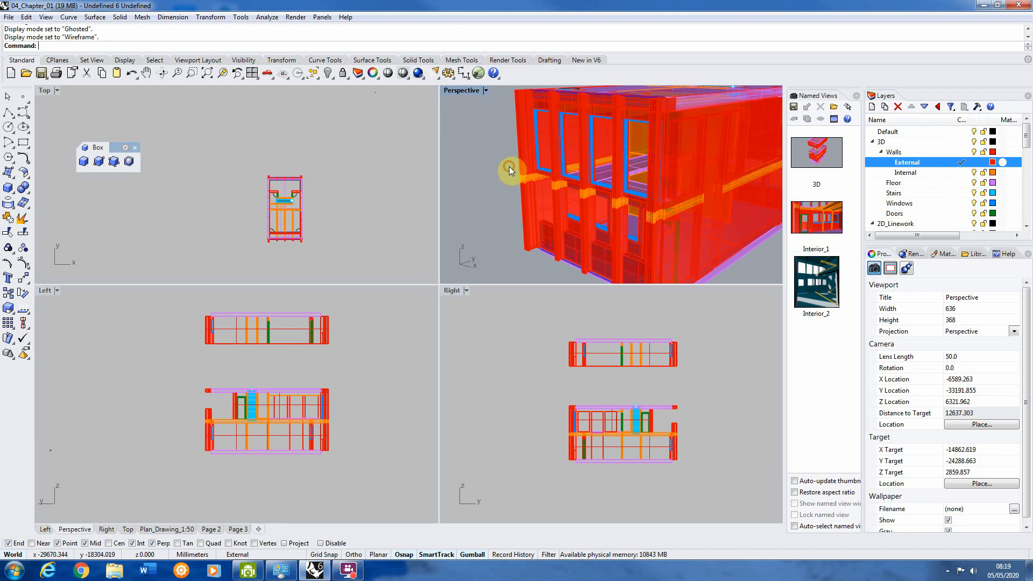
{"action": "scroll", "coordinate": [512, 167], "scroll_direction": "down", "scroll_amount": 2}
{"action": "right_click_drag", "start_coordinate": [511, 167], "coordinate": [591, 174]}
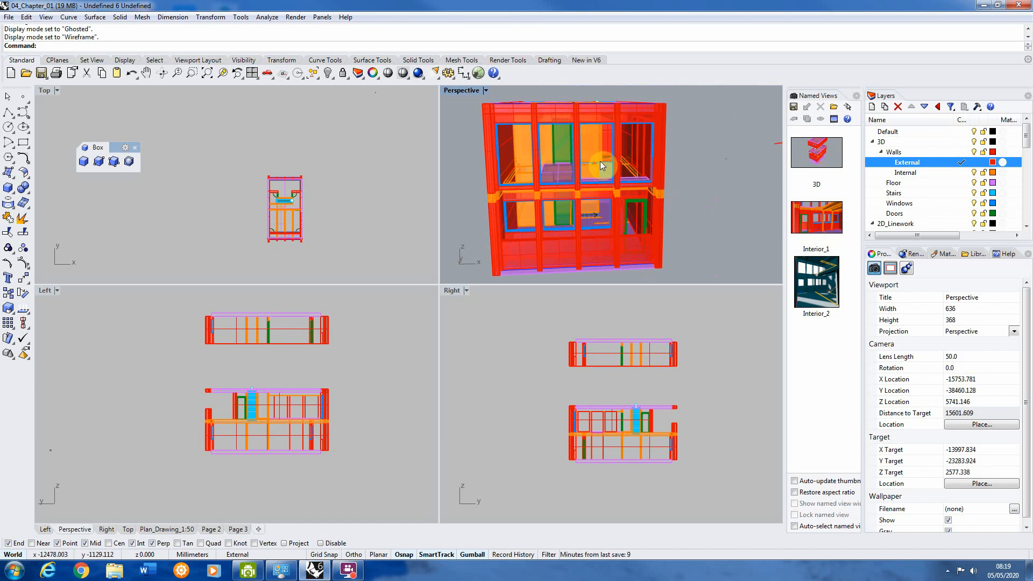
{"action": "mouse_move", "coordinate": [599, 161]}
{"action": "right_mouse_down"}
{"action": "mouse_move", "coordinate": [596, 175]}
{"action": "mouse_move", "coordinate": [576, 180]}
{"action": "mouse_move", "coordinate": [547, 160]}
{"action": "mouse_move", "coordinate": [596, 170]}
{"action": "right_mouse_up"}
{"action": "scroll", "coordinate": [528, 197], "scroll_direction": "up", "scroll_amount": 4}
{"action": "scroll", "coordinate": [596, 170], "scroll_direction": "down", "scroll_amount": 4}
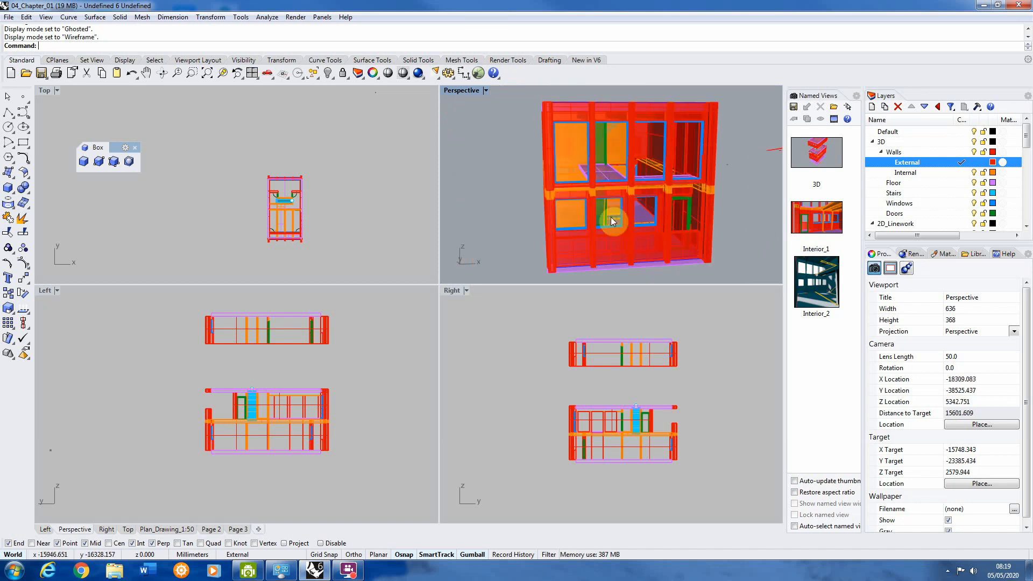
{"action": "right_click_drag", "start_coordinate": [685, 227], "coordinate": [689, 177]}
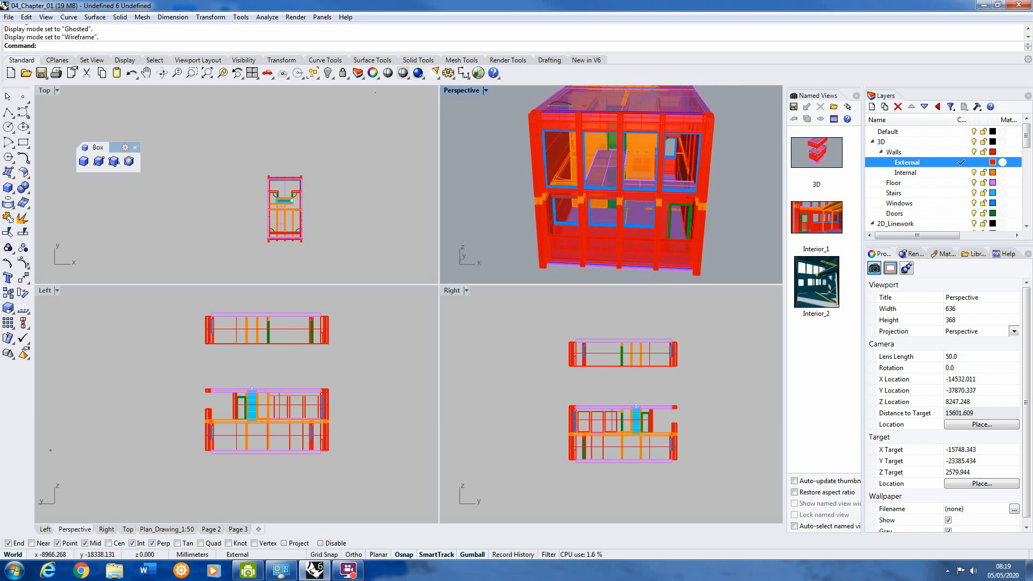
{"action": "left_click", "coordinate": [612, 184]}
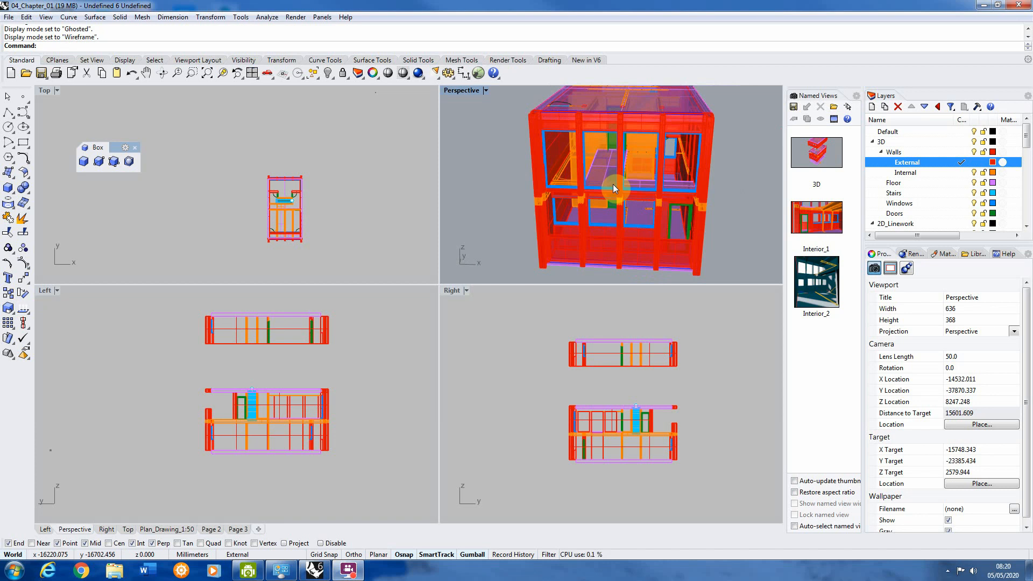
{"action": "mouse_move", "coordinate": [613, 184]}
{"action": "right_mouse_down"}
{"action": "mouse_move", "coordinate": [624, 212]}
{"action": "mouse_move", "coordinate": [647, 206]}
{"action": "mouse_move", "coordinate": [570, 177]}
{"action": "mouse_move", "coordinate": [565, 161]}
{"action": "mouse_move", "coordinate": [616, 200]}
{"action": "mouse_move", "coordinate": [593, 180]}
{"action": "right_mouse_up"}
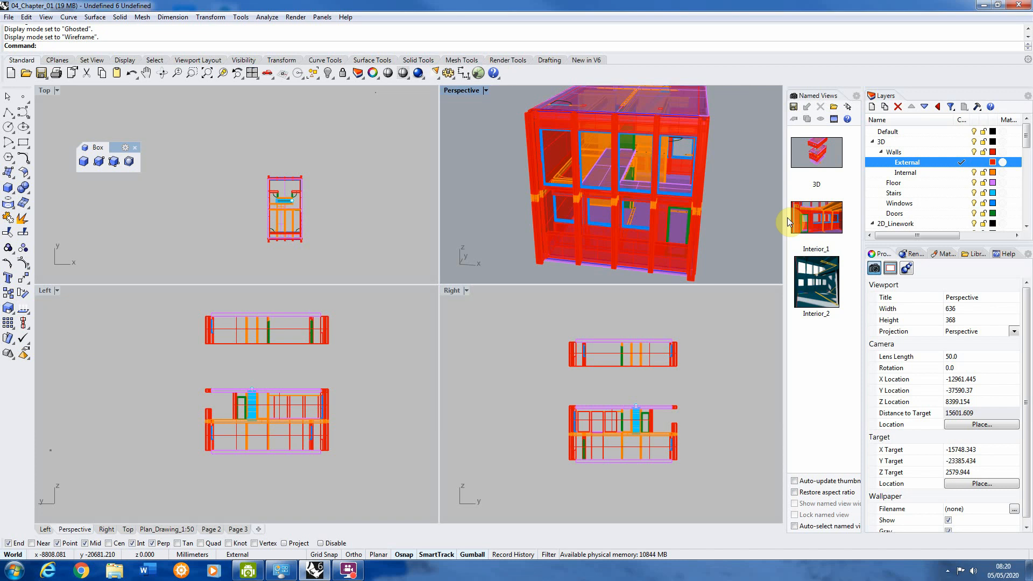
Step: Hide the Floor layer and maximize the Perspective viewport on the ground-floor plan linework
{"action": "left_click", "coordinate": [969, 184]}
{"action": "right_click_drag", "start_coordinate": [589, 161], "coordinate": [652, 143]}
{"action": "scroll", "coordinate": [639, 203], "scroll_direction": "up", "scroll_amount": 12}
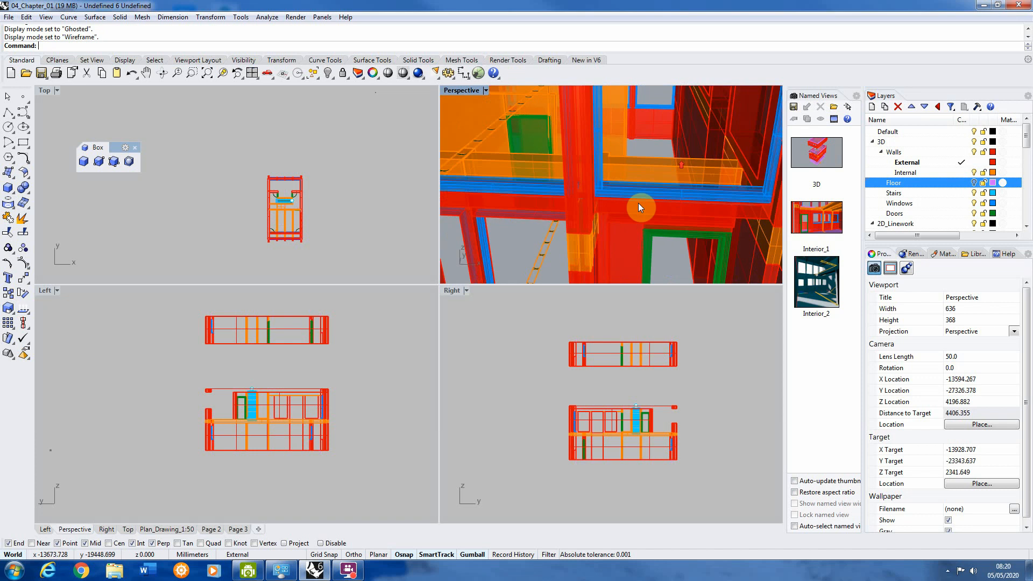
{"action": "scroll", "coordinate": [641, 150], "scroll_direction": "up", "scroll_amount": 10}
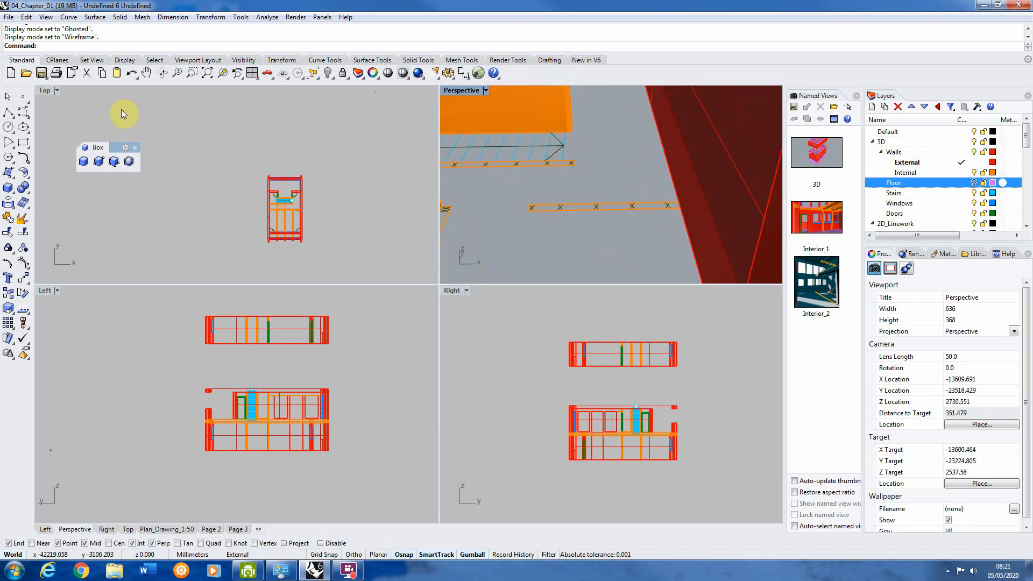
{"action": "double_click", "coordinate": [460, 90]}
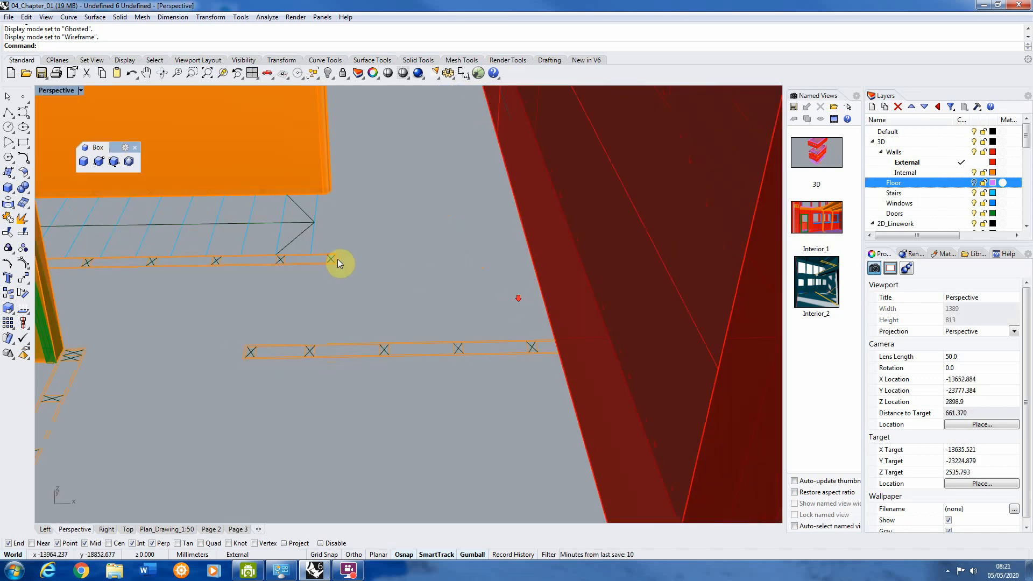
{"action": "scroll", "coordinate": [338, 260], "scroll_direction": "down", "scroll_amount": 3}
{"action": "scroll", "coordinate": [220, 250], "scroll_direction": "up", "scroll_amount": 7}
Step: Create a 3-point box 1700 mm high inside the building, with its base edge on the internal wall linework
{"action": "left_click", "coordinate": [114, 160]}
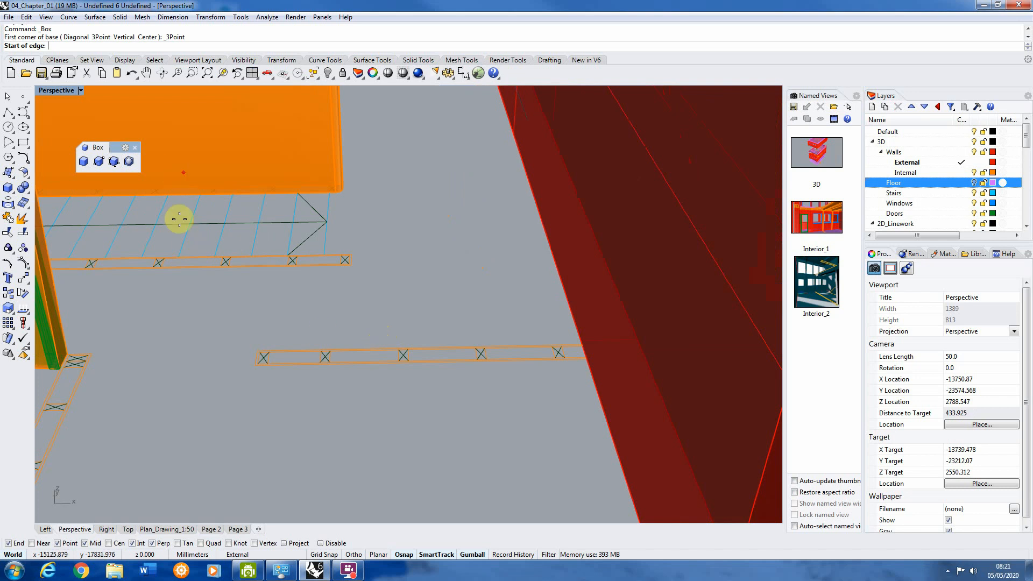
{"action": "left_click", "coordinate": [326, 357]}
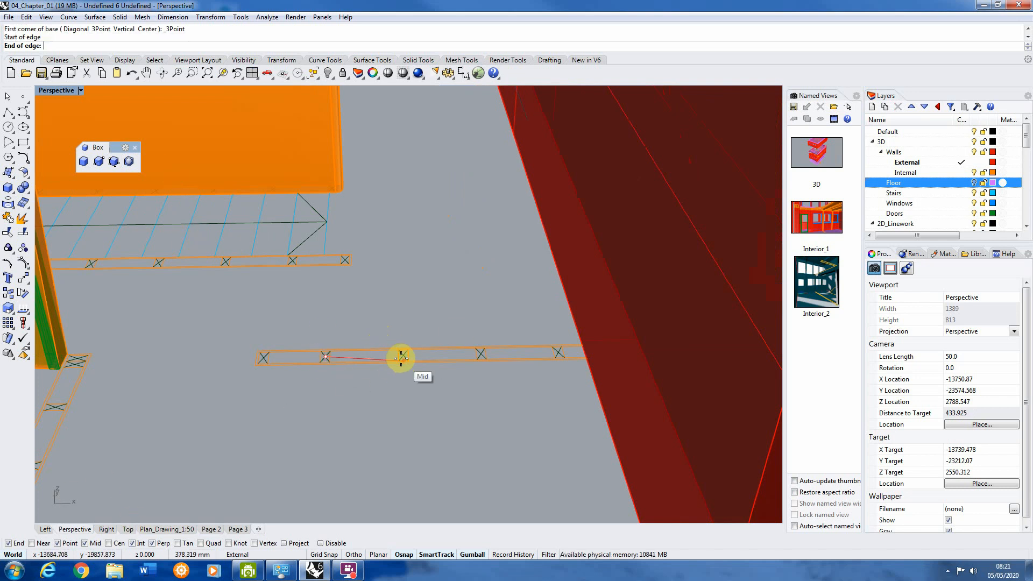
{"action": "left_click", "coordinate": [403, 356]}
{"action": "left_click", "coordinate": [401, 297]}
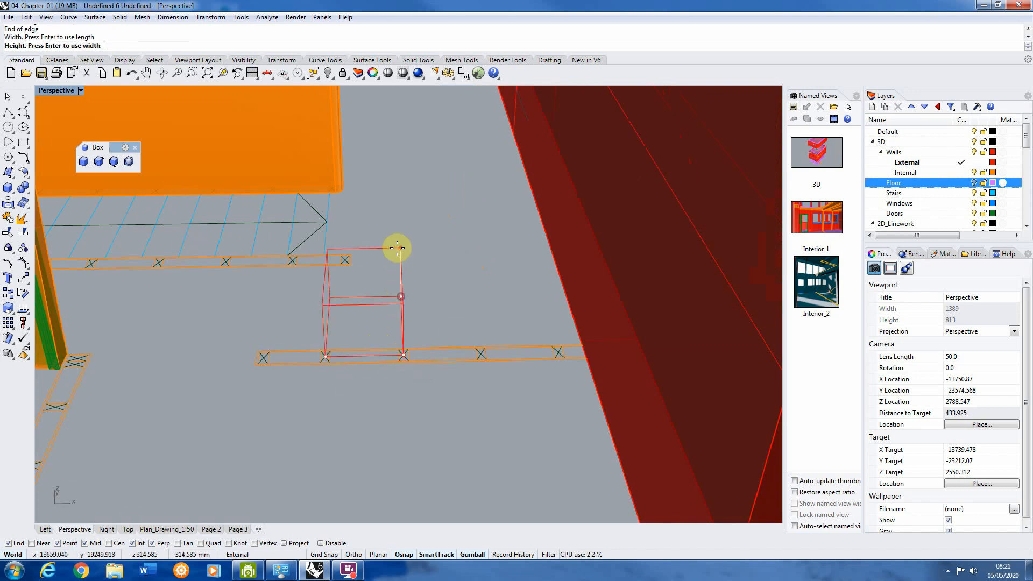
{"action": "type", "text": "1700"}
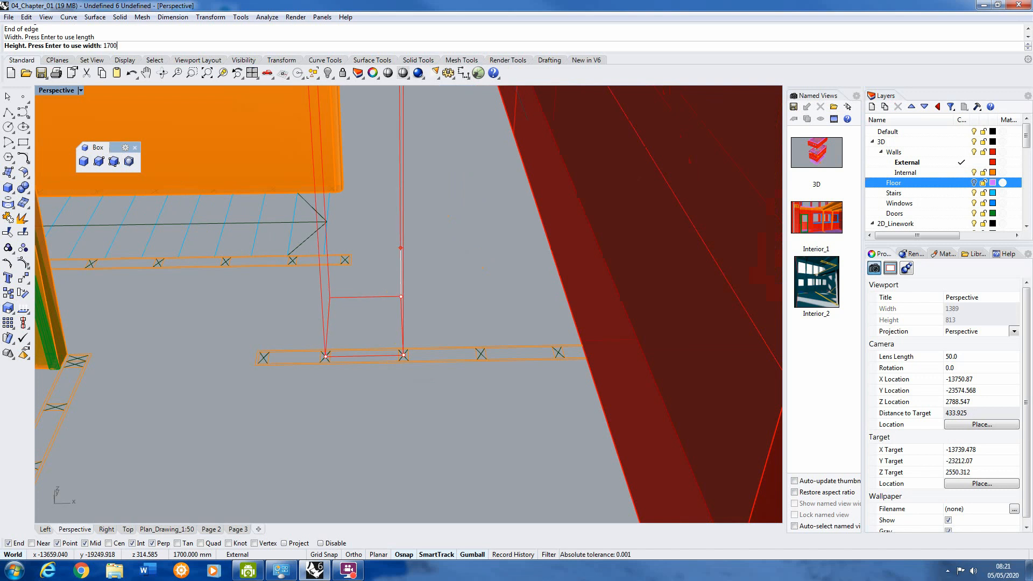
{"action": "key", "text": "Return"}
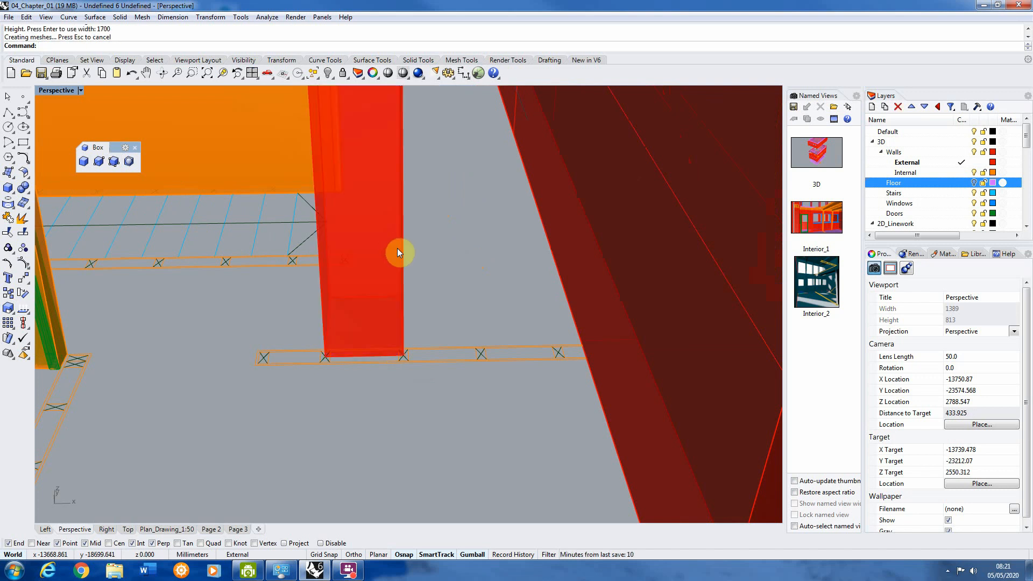
Step: Copy the 1700 mm high box from inside the building to a spot outside, in front of the window facade
{"action": "left_click", "coordinate": [397, 248]}
{"action": "scroll", "coordinate": [328, 197], "scroll_direction": "up", "scroll_amount": 1}
{"action": "mouse_move", "coordinate": [328, 197]}
{"action": "right_mouse_down"}
{"action": "mouse_move", "coordinate": [362, 176]}
{"action": "mouse_move", "coordinate": [334, 216]}
{"action": "right_mouse_up"}
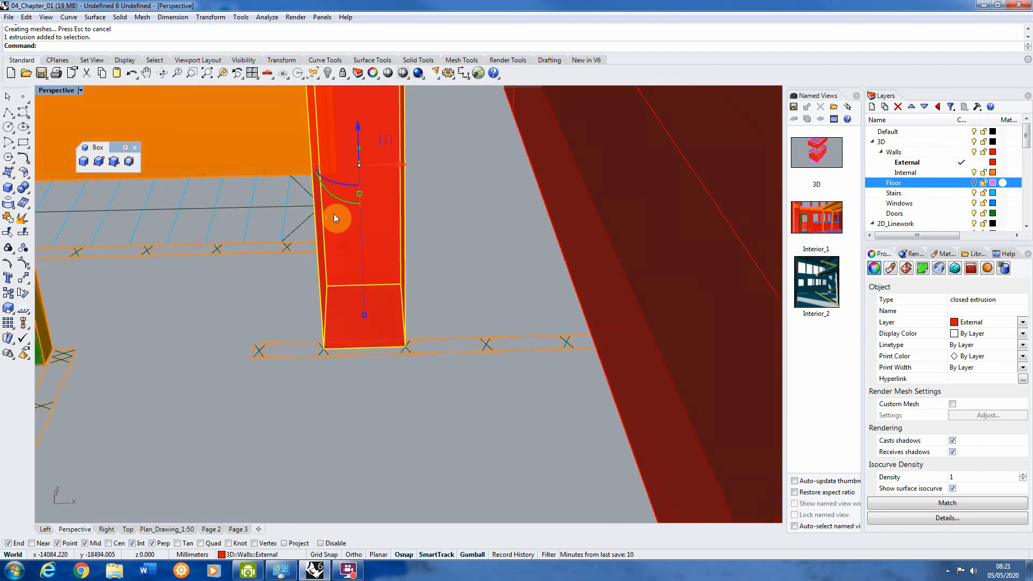
{"action": "scroll", "coordinate": [366, 195], "scroll_direction": "down", "scroll_amount": 6}
{"action": "left_click_drag", "start_coordinate": [378, 177], "coordinate": [422, 177]}
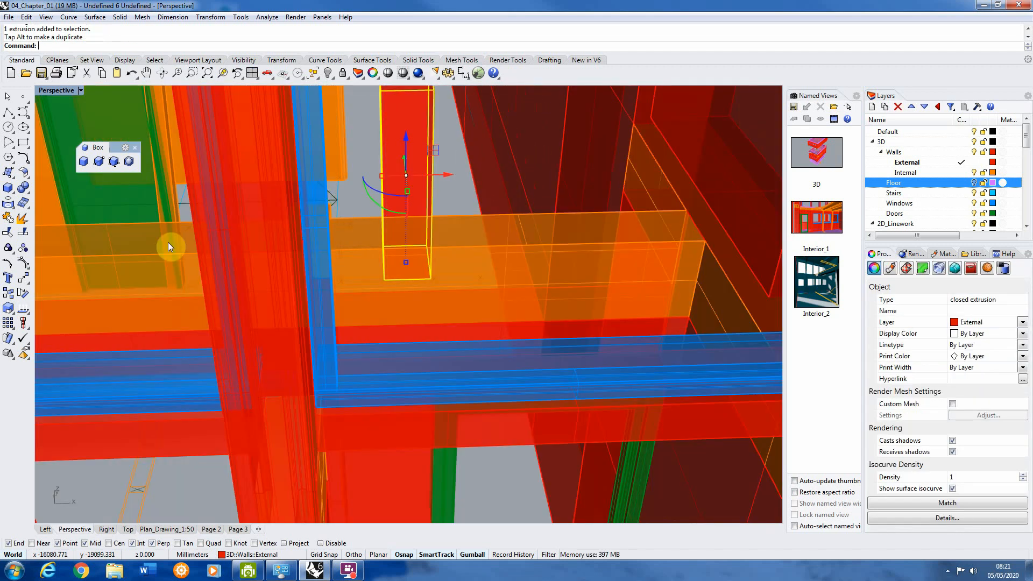
{"action": "left_click", "coordinate": [7, 294]}
{"action": "scroll", "coordinate": [335, 246], "scroll_direction": "down", "scroll_amount": 3}
{"action": "scroll", "coordinate": [334, 246], "scroll_direction": "down", "scroll_amount": 5}
{"action": "mouse_move", "coordinate": [353, 304]}
{"action": "right_mouse_down"}
{"action": "mouse_move", "coordinate": [329, 286]}
{"action": "mouse_move", "coordinate": [345, 291]}
{"action": "right_mouse_up"}
{"action": "left_click", "coordinate": [392, 309]}
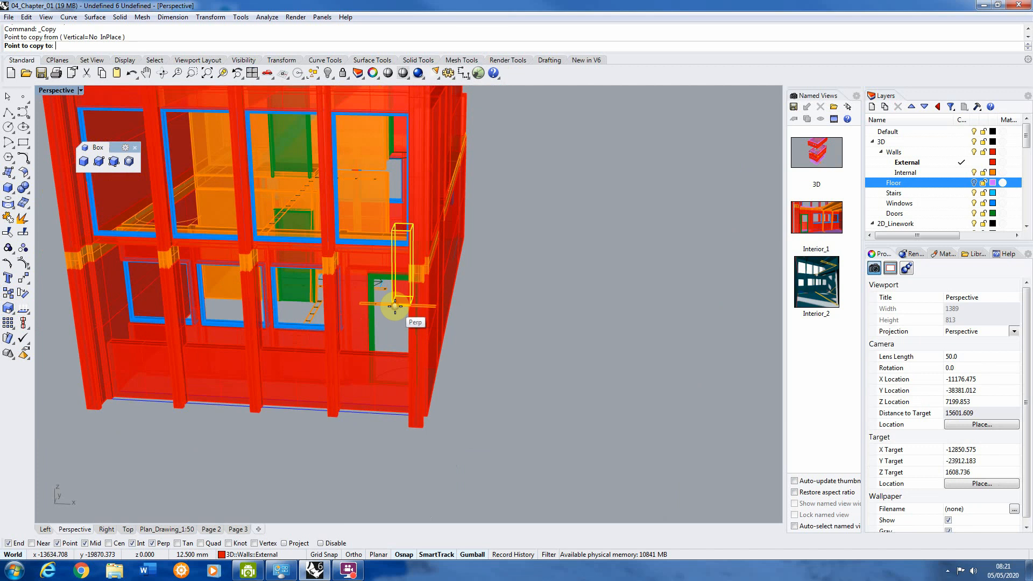
{"action": "scroll", "coordinate": [396, 304], "scroll_direction": "down", "scroll_amount": 4}
{"action": "left_click", "coordinate": [285, 395]}
{"action": "right_click", "coordinate": [339, 393]}
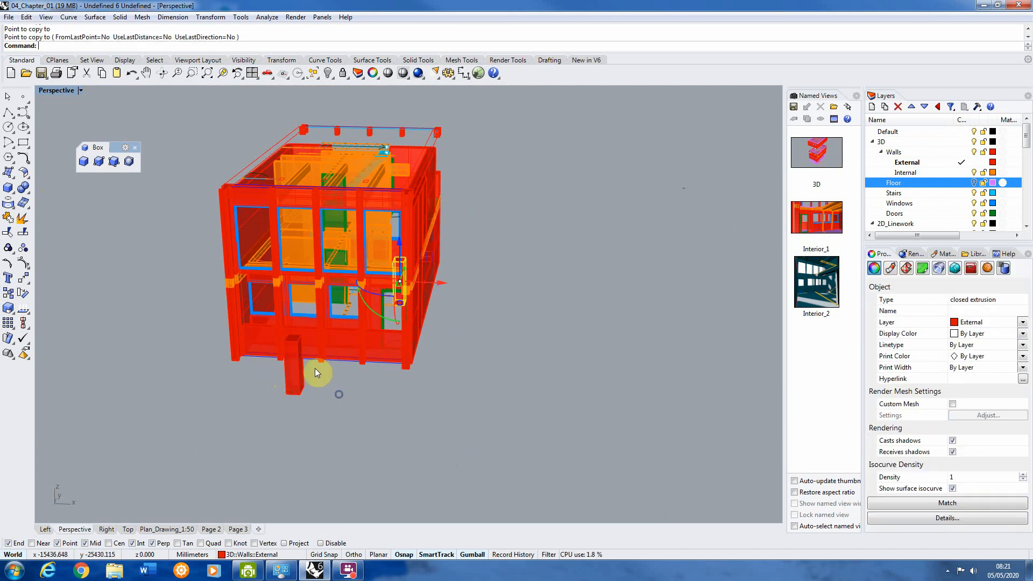
{"action": "right_click_drag", "start_coordinate": [311, 365], "coordinate": [344, 388]}
{"action": "left_click", "coordinate": [401, 402]}
Step: Place the Perspective camera on top of the interior box and its target on top of the box outside
{"action": "scroll", "coordinate": [340, 190], "scroll_direction": "up", "scroll_amount": 5}
{"action": "scroll", "coordinate": [401, 247], "scroll_direction": "down", "scroll_amount": 7}
{"action": "right_click_drag", "start_coordinate": [402, 247], "coordinate": [370, 259]}
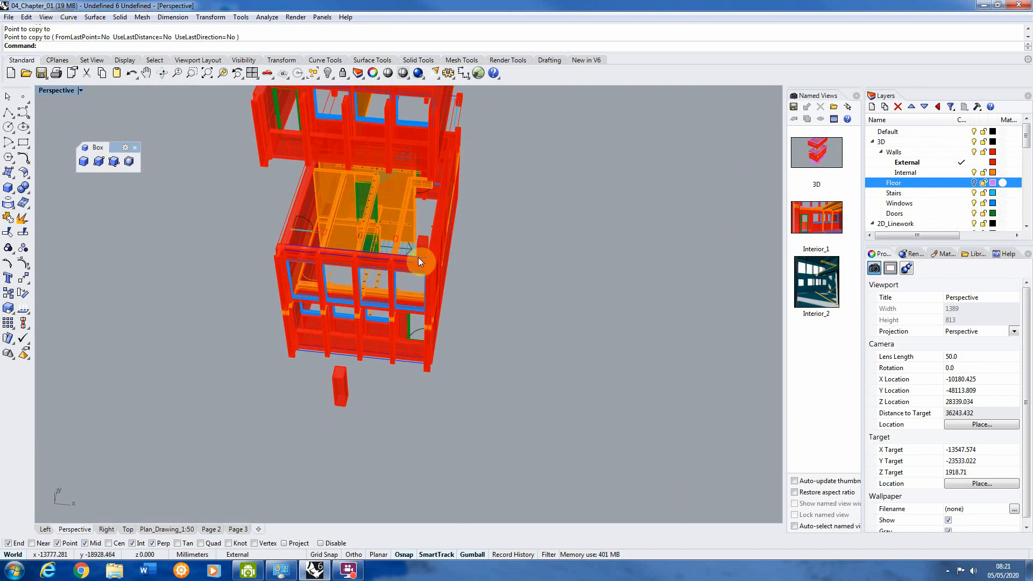
{"action": "left_click", "coordinate": [47, 17]}
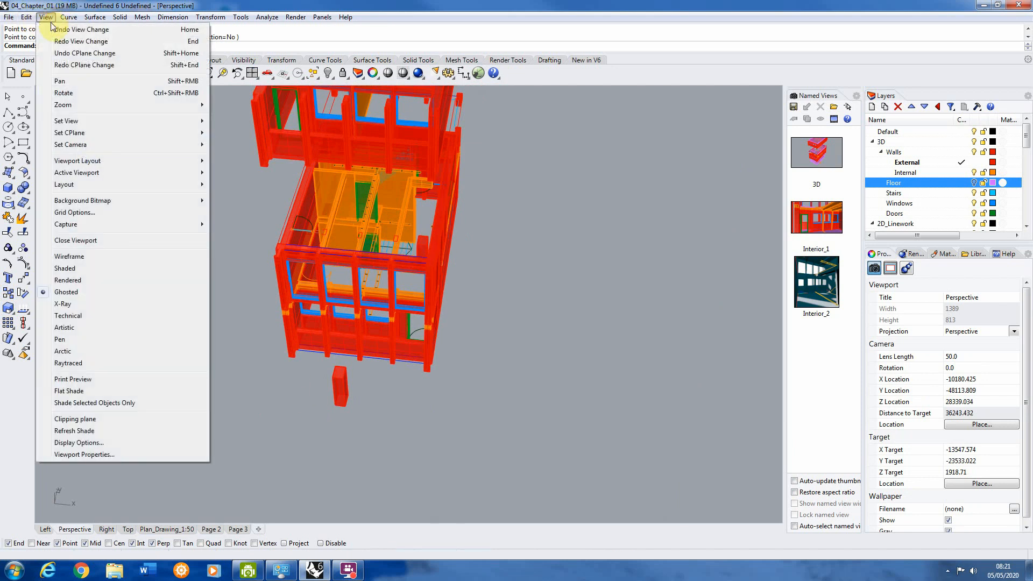
{"action": "mouse_move", "coordinate": [98, 143]}
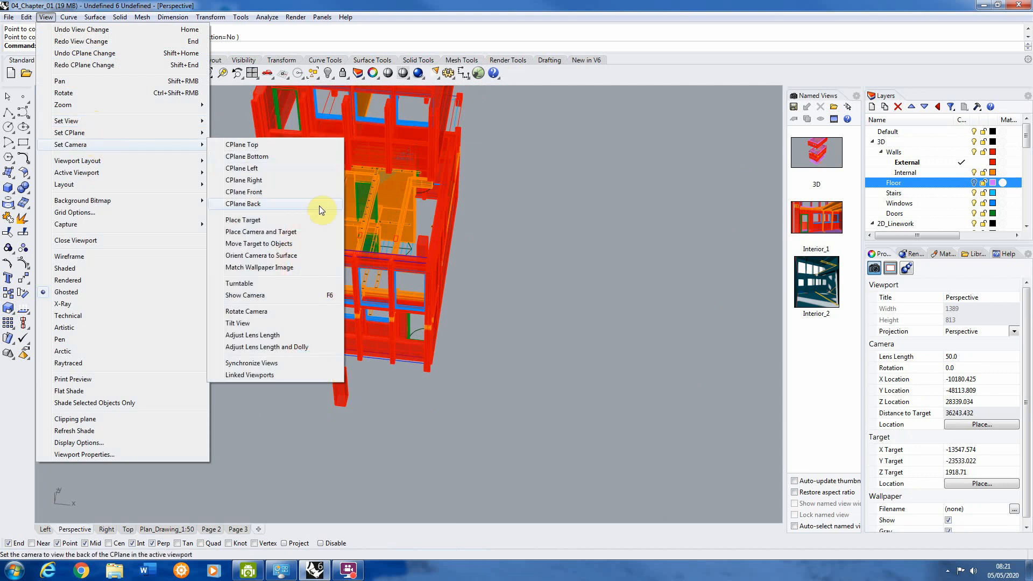
{"action": "left_click", "coordinate": [261, 231]}
{"action": "scroll", "coordinate": [398, 222], "scroll_direction": "up", "scroll_amount": 3}
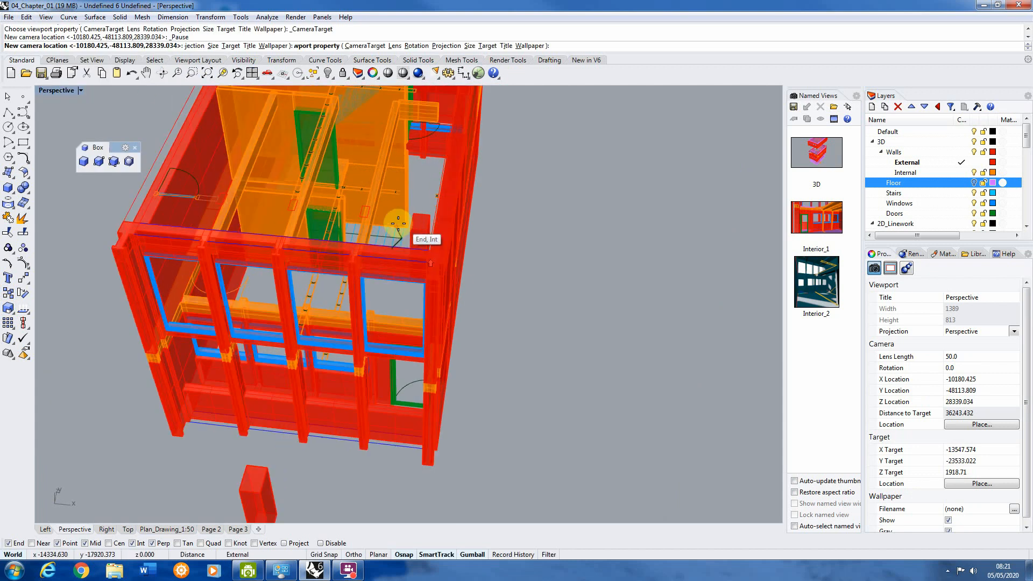
{"action": "left_click", "coordinate": [411, 231]}
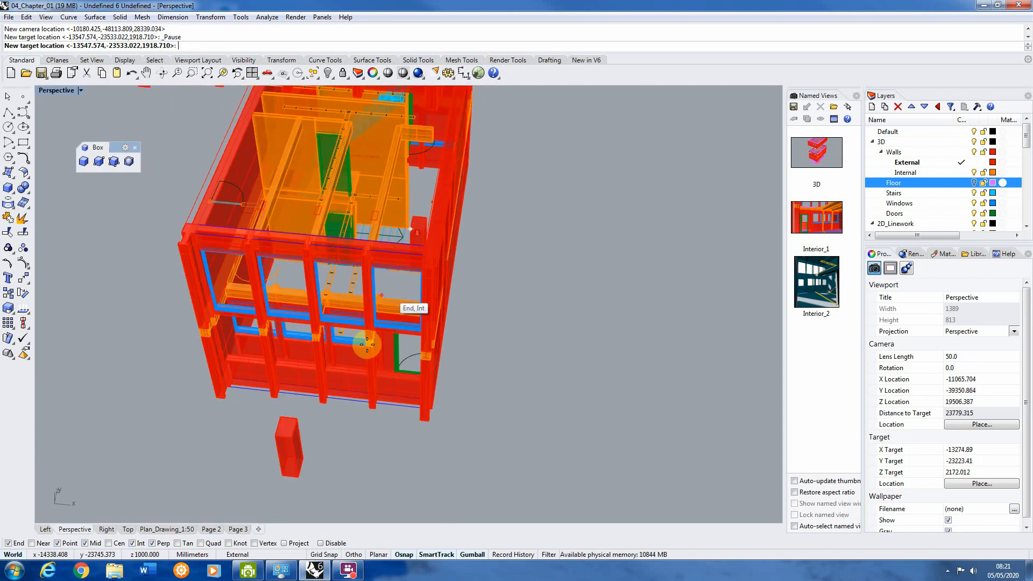
{"action": "left_click", "coordinate": [299, 416]}
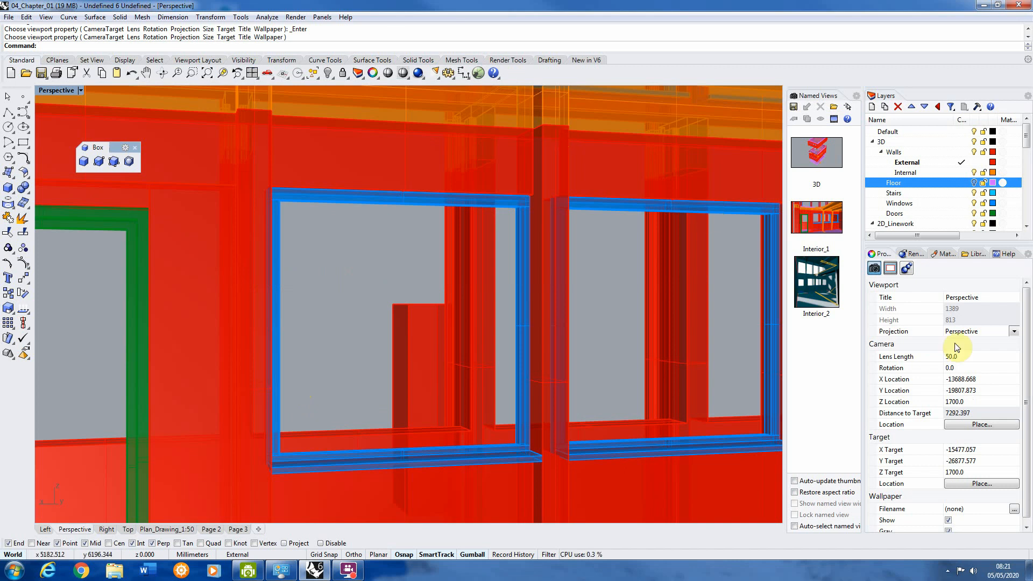
Step: Try camera lens lengths of 30, 25 and 22 for the Perspective view
{"action": "left_click", "coordinate": [966, 359]}
{"action": "left_click", "coordinate": [761, 252]}
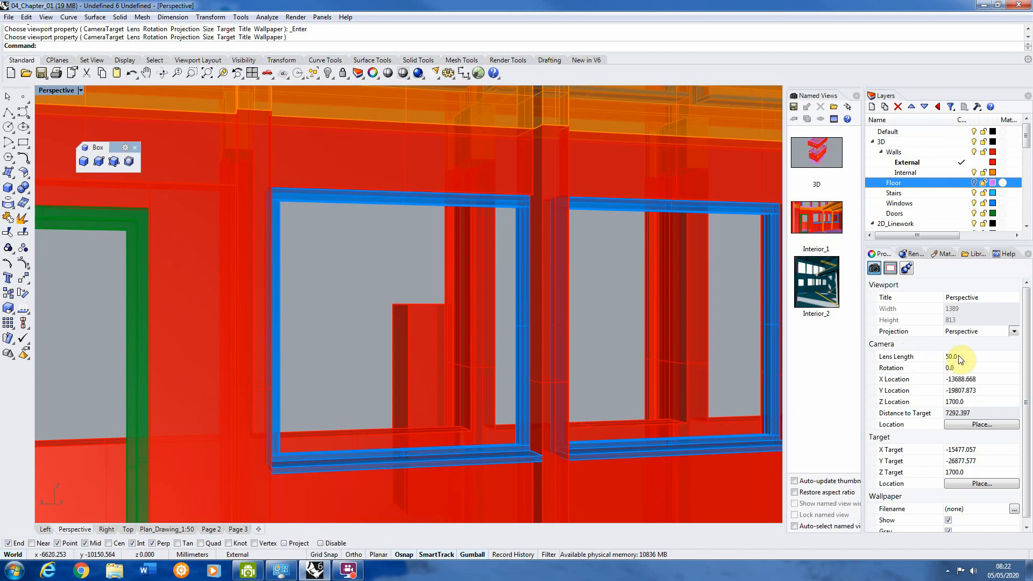
{"action": "left_click", "coordinate": [976, 358]}
{"action": "type", "text": "30"}
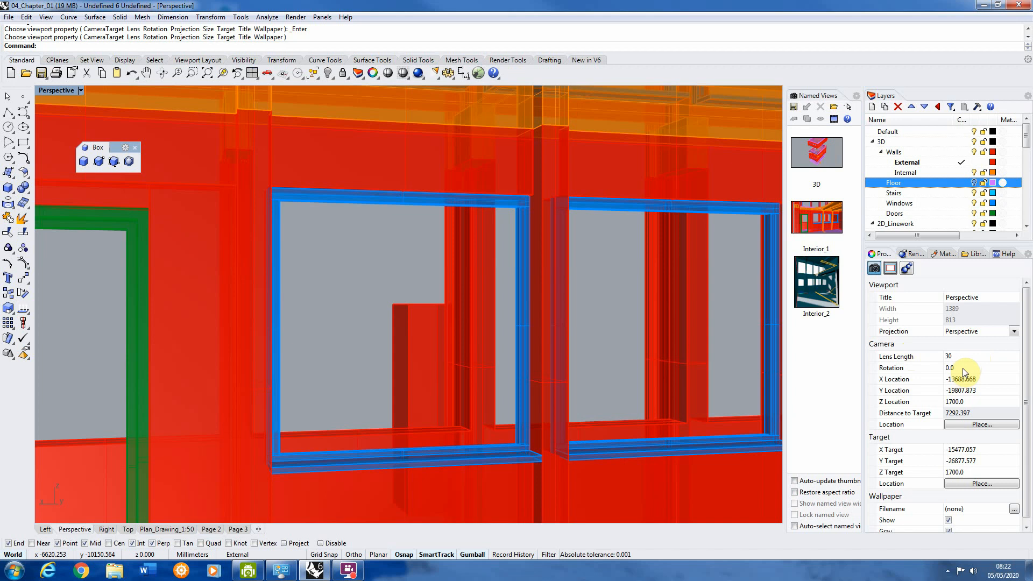
{"action": "left_click", "coordinate": [964, 368]}
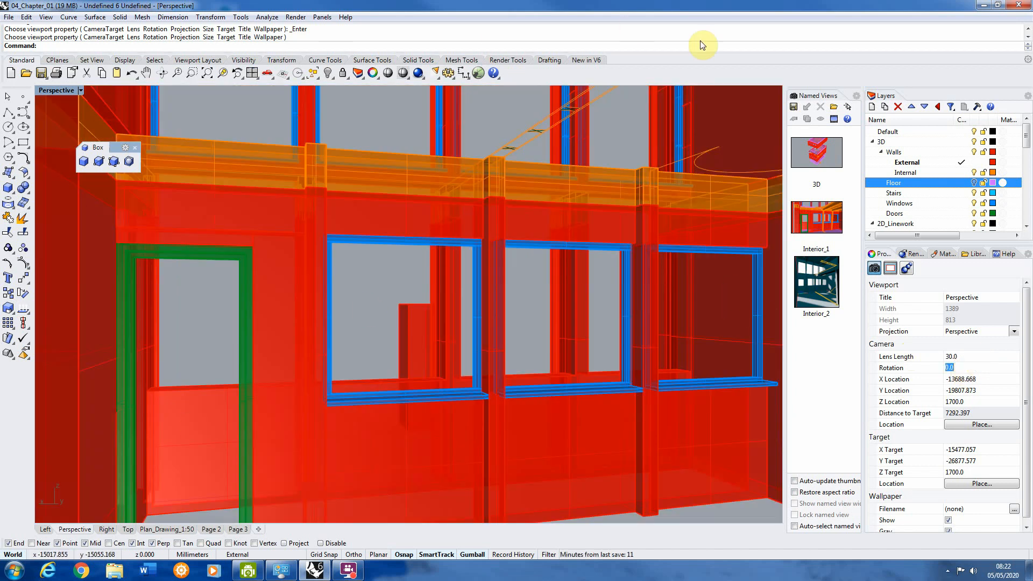
{"action": "left_click", "coordinate": [959, 356]}
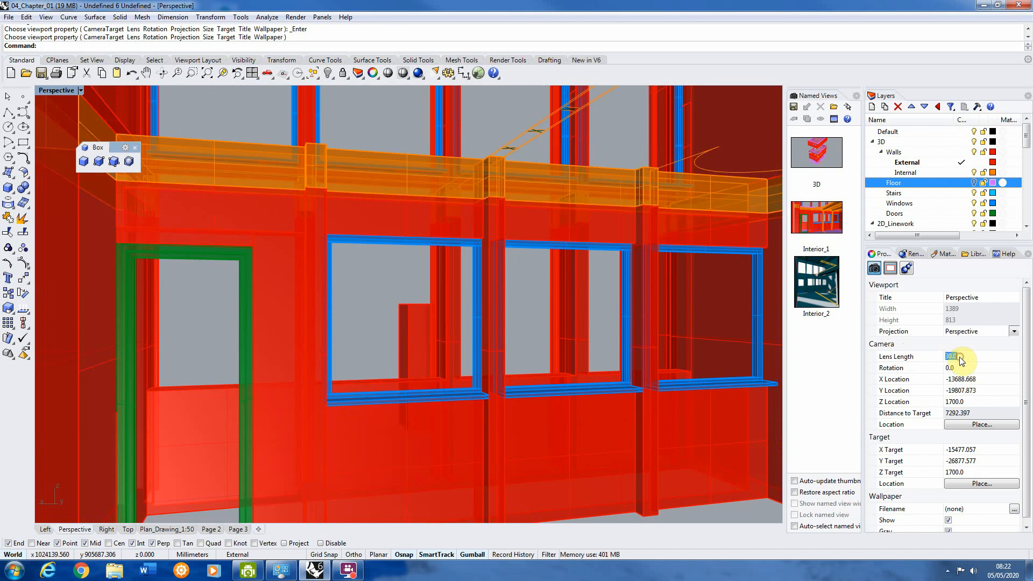
{"action": "type", "text": "25"}
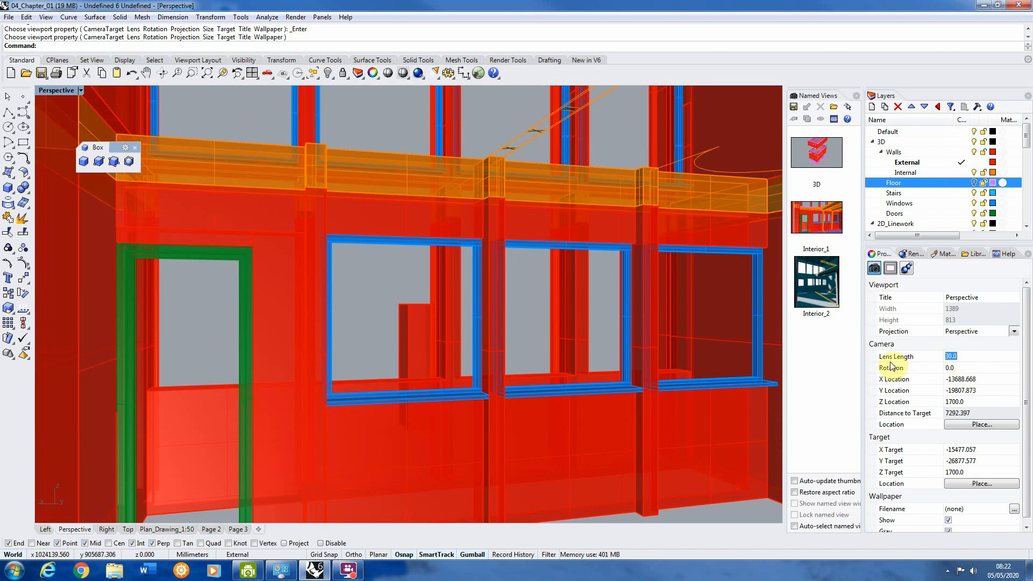
{"action": "left_click", "coordinate": [961, 368]}
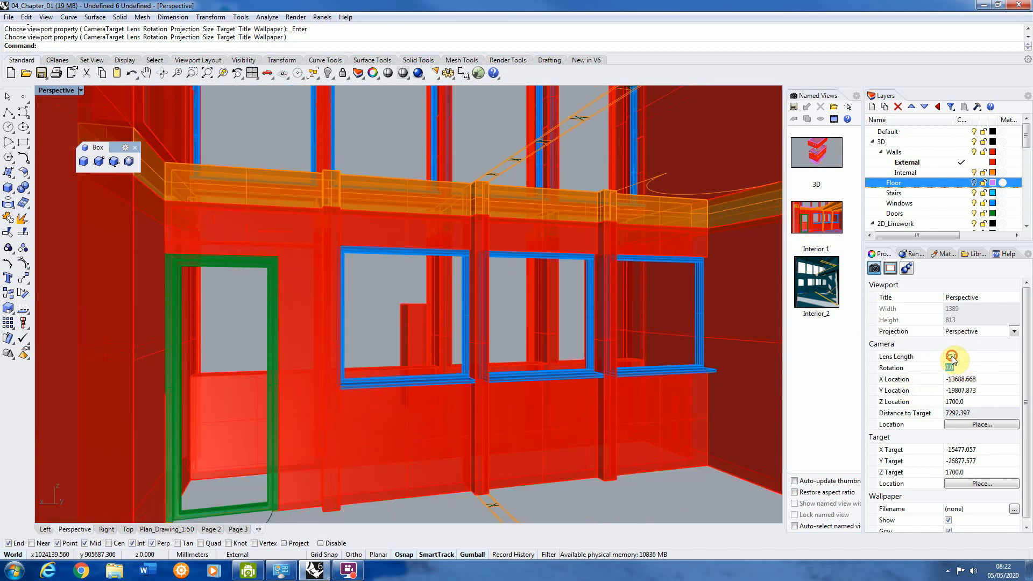
{"action": "left_click", "coordinate": [950, 357]}
{"action": "type", "text": "22"}
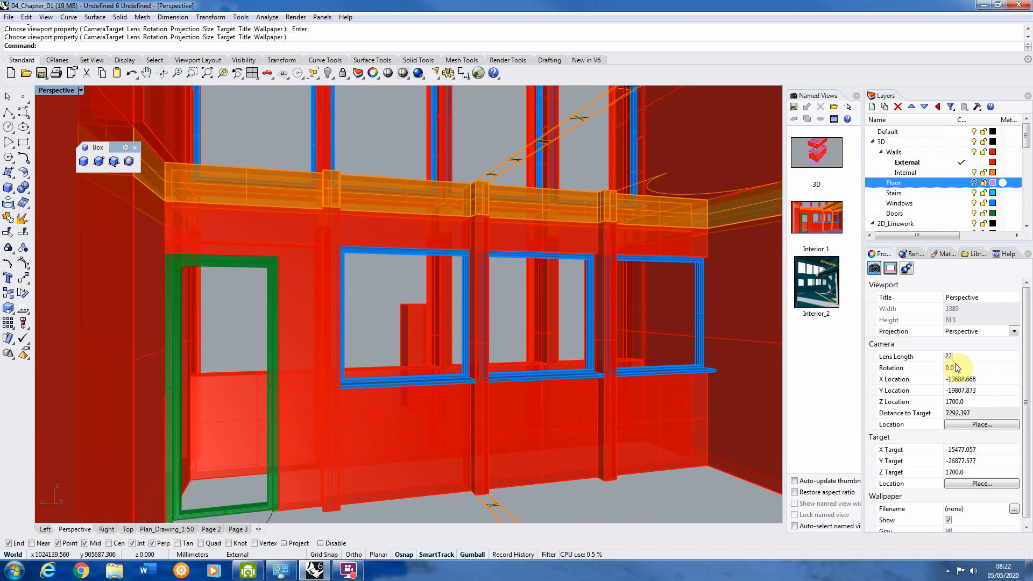
{"action": "left_click", "coordinate": [956, 369]}
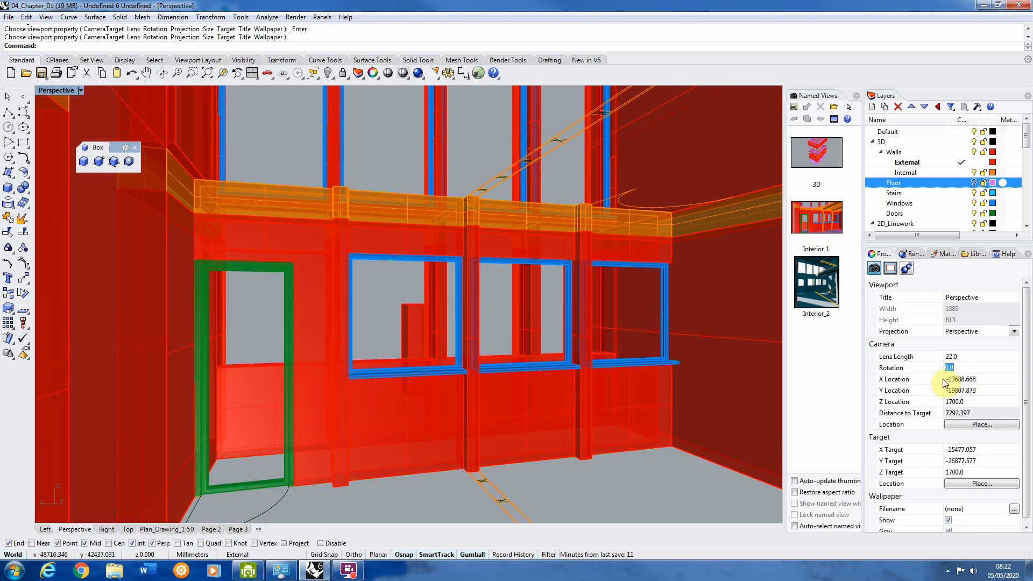
Step: Set the Perspective camera's lens length to 20
{"action": "left_click", "coordinate": [950, 357]}
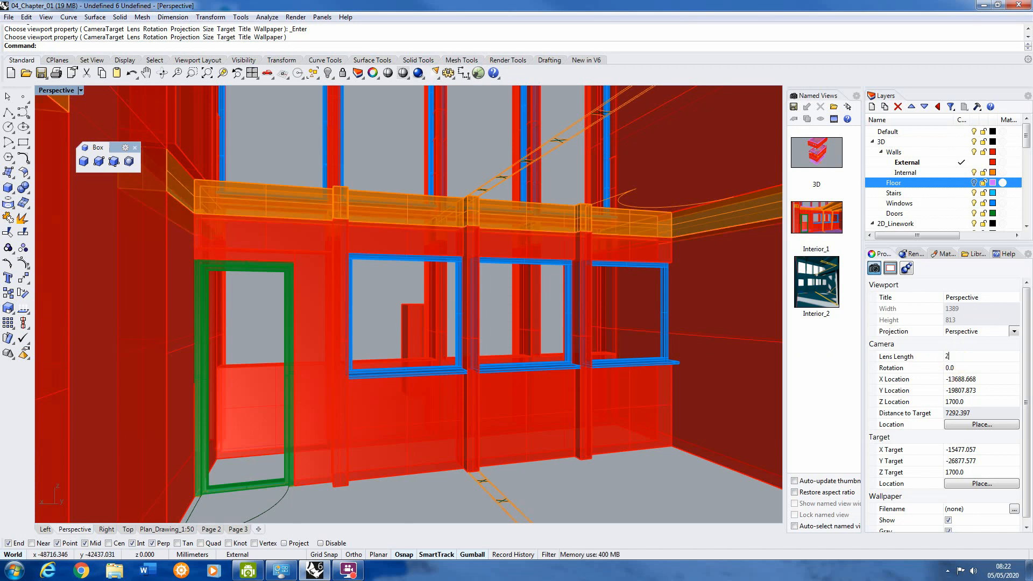
{"action": "type", "text": "20"}
{"action": "key", "text": "Tab"}
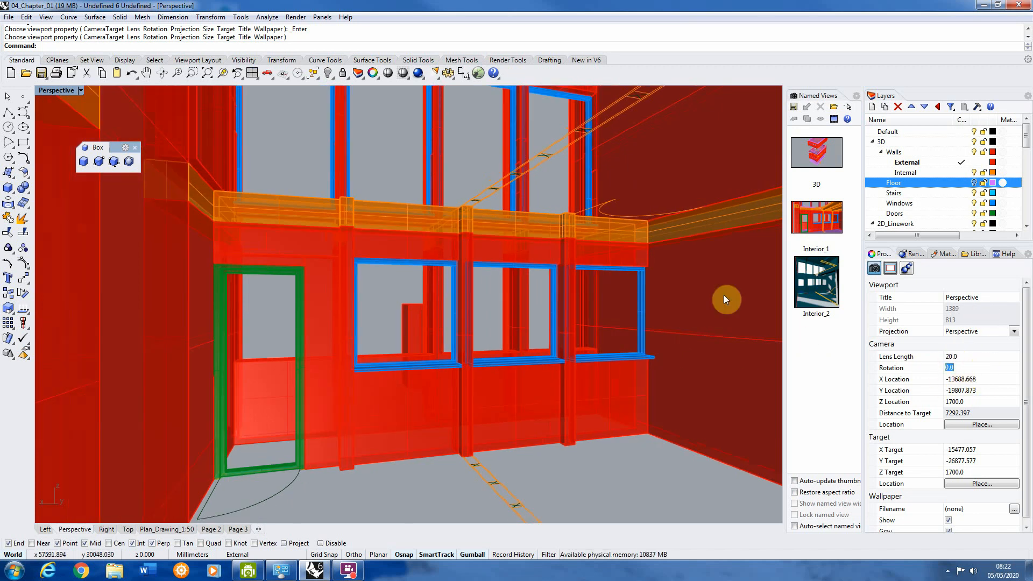
{"action": "left_click", "coordinate": [574, 242]}
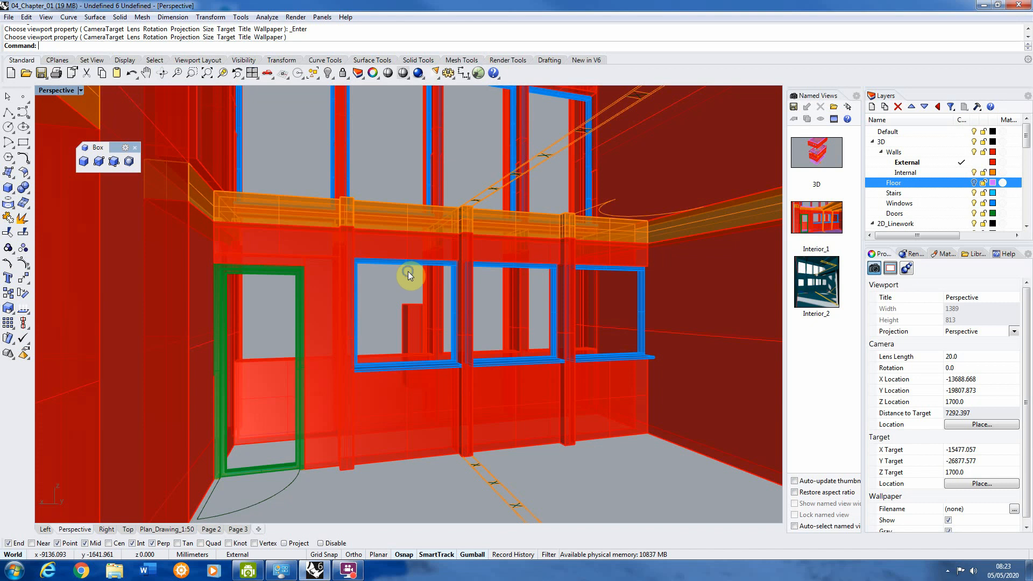
Step: Delete the 1700 mm high box that stands inside the building in front of the camera
{"action": "scroll", "coordinate": [412, 271], "scroll_direction": "down", "scroll_amount": 1}
{"action": "scroll", "coordinate": [412, 272], "scroll_direction": "down", "scroll_amount": 4}
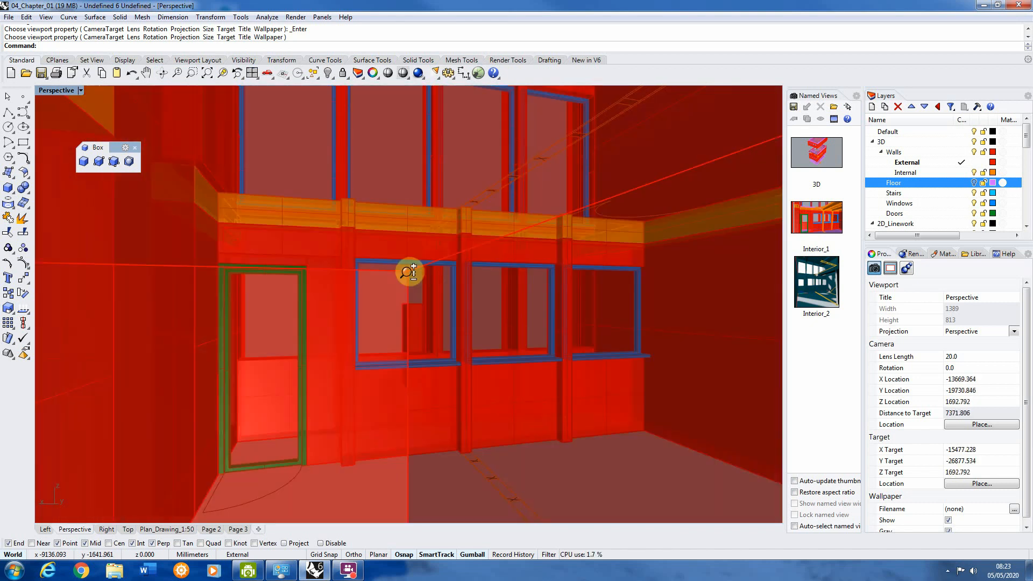
{"action": "scroll", "coordinate": [412, 279], "scroll_direction": "down", "scroll_amount": 2}
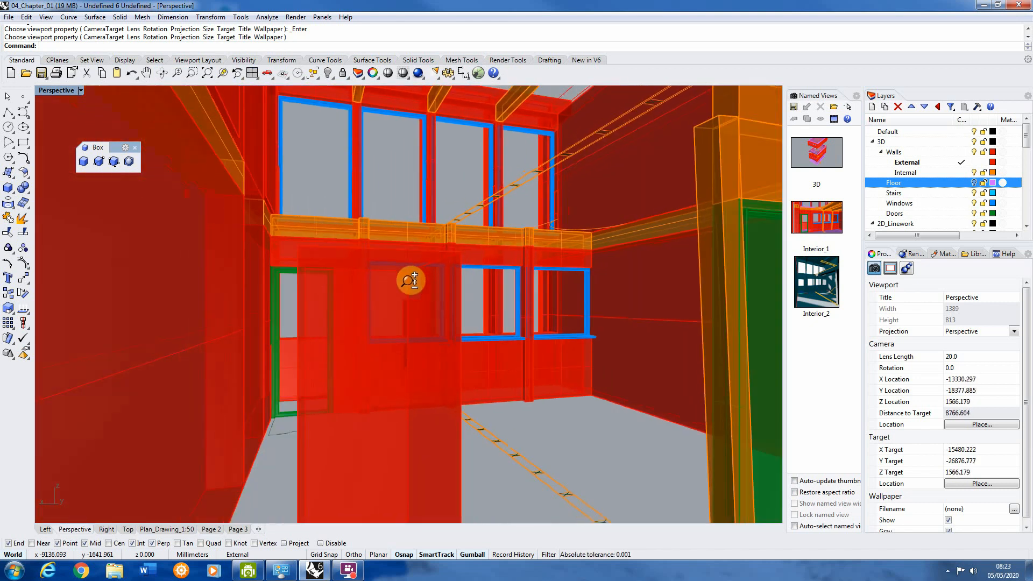
{"action": "left_click", "coordinate": [399, 285]}
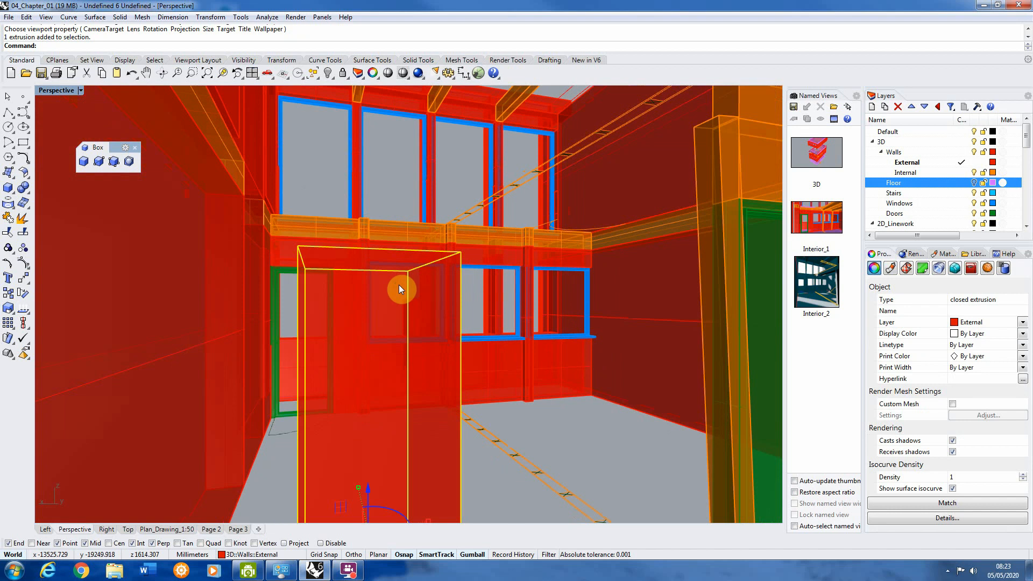
{"action": "key", "text": "Delete"}
Step: Fine-tune the framing of the interior view by moving the camera back and panning it slightly upward
{"action": "scroll", "coordinate": [400, 283], "scroll_direction": "up", "scroll_amount": 3}
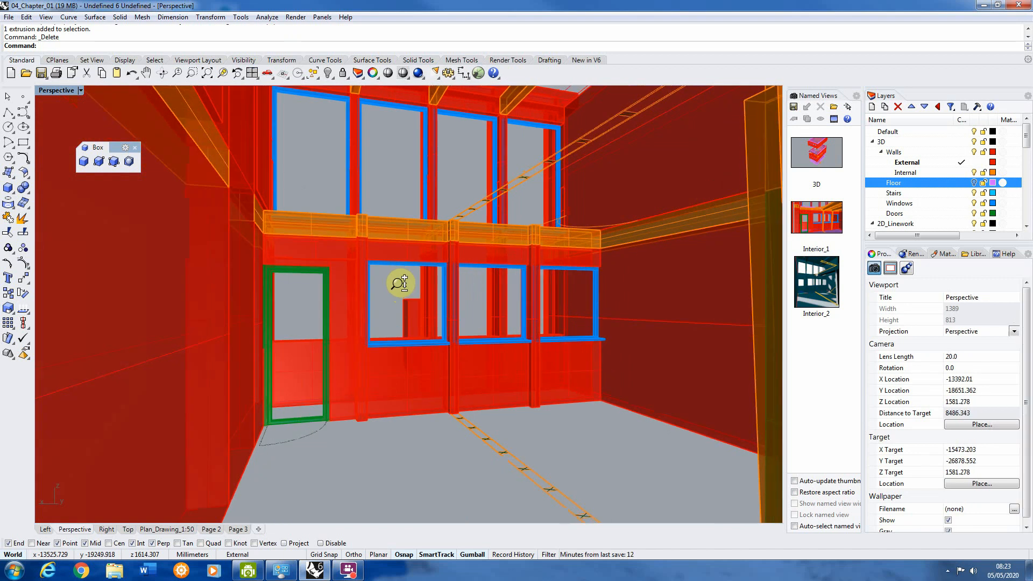
{"action": "scroll", "coordinate": [401, 282], "scroll_direction": "down", "scroll_amount": 1}
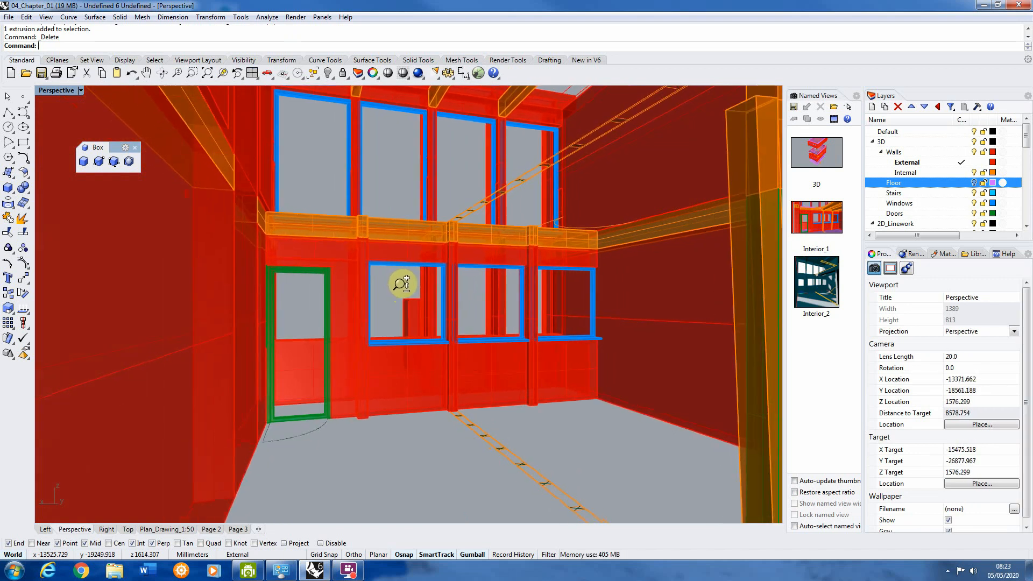
{"action": "scroll", "coordinate": [402, 284], "scroll_direction": "down", "scroll_amount": 1}
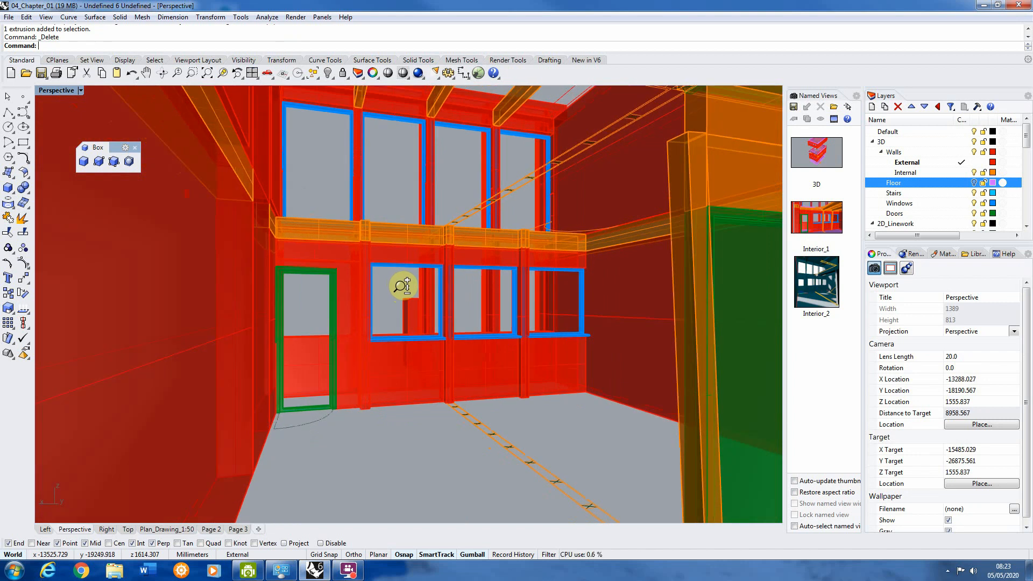
{"action": "scroll", "coordinate": [401, 284], "scroll_direction": "up", "scroll_amount": 1}
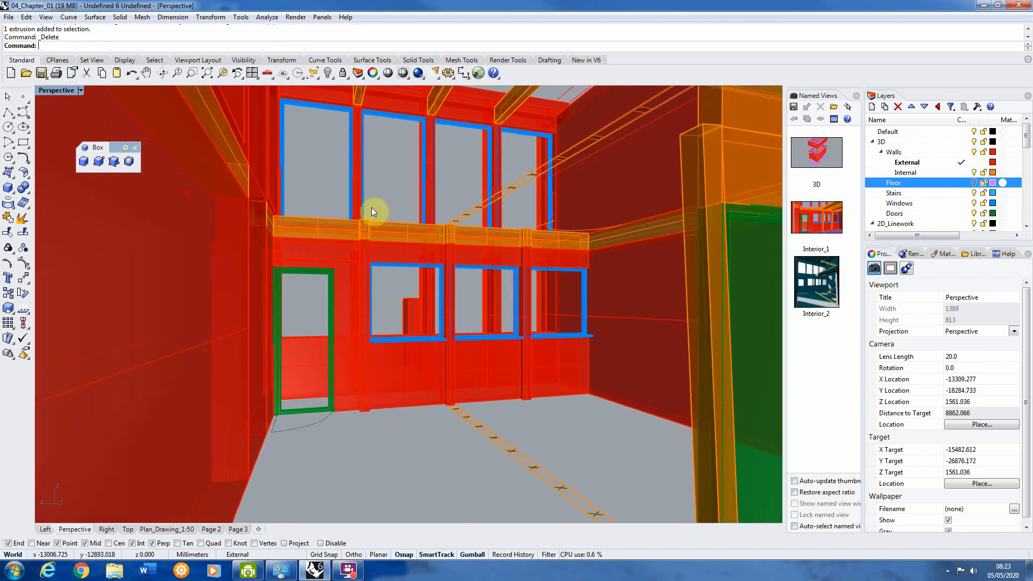
{"action": "scroll", "coordinate": [402, 212], "scroll_direction": "down", "scroll_amount": 2}
{"action": "scroll", "coordinate": [402, 211], "scroll_direction": "up", "scroll_amount": 2}
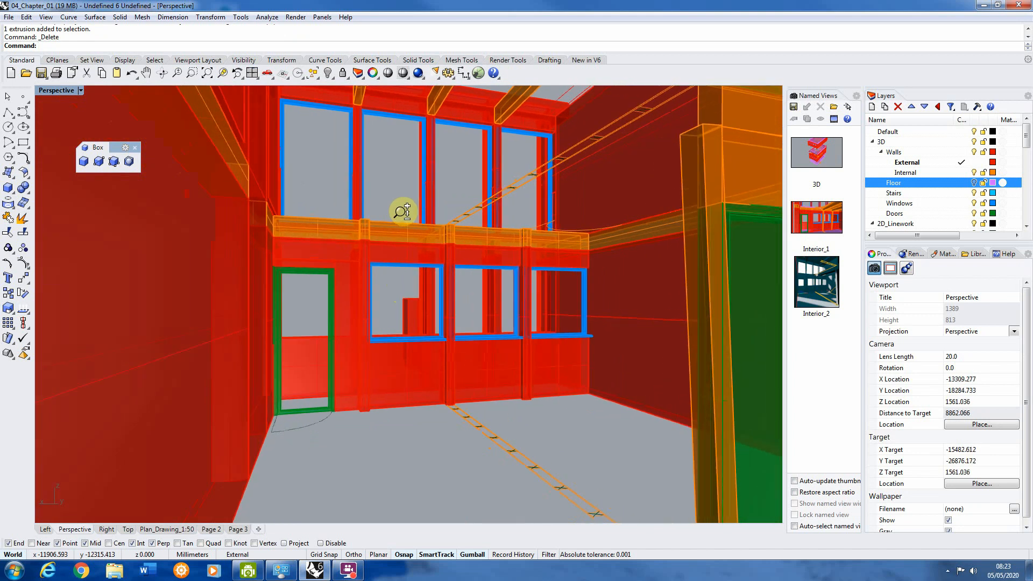
{"action": "scroll", "coordinate": [402, 211], "scroll_direction": "down", "scroll_amount": 1}
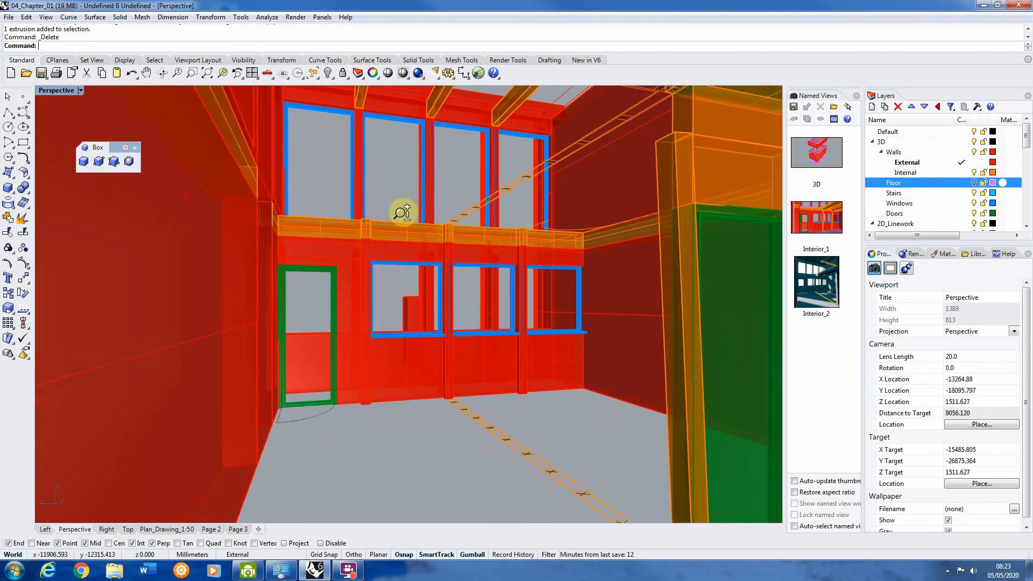
{"action": "scroll", "coordinate": [402, 211], "scroll_direction": "up", "scroll_amount": 1}
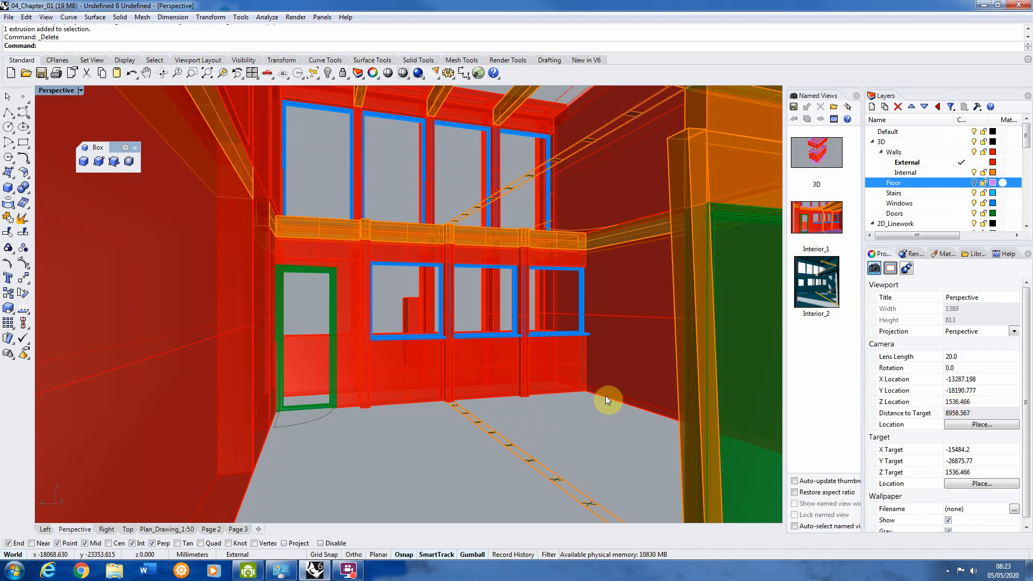
{"action": "left_click", "coordinate": [146, 75]}
{"action": "left_click_drag", "start_coordinate": [453, 330], "coordinate": [452, 334]}
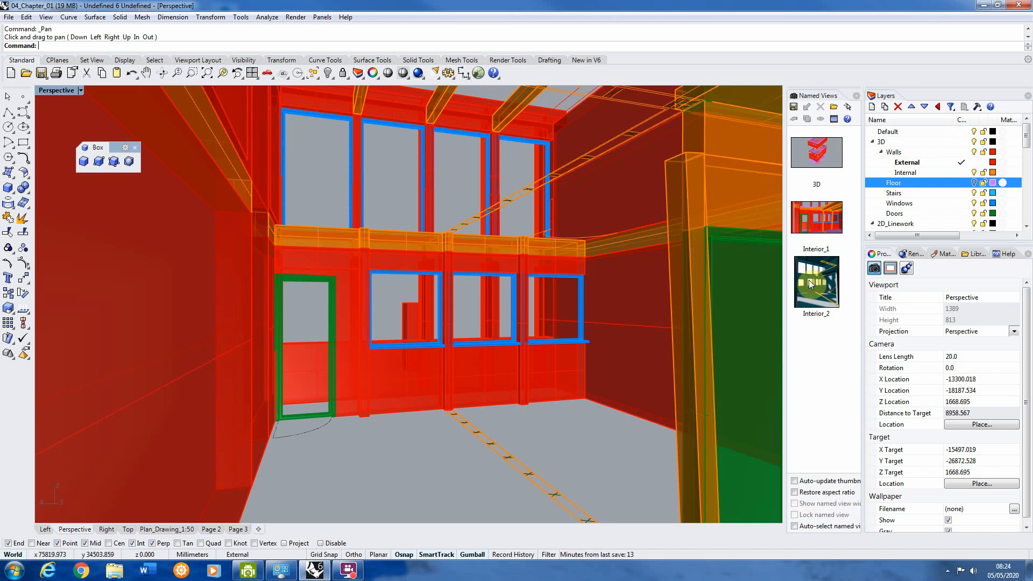
Step: Save the current viewport as a named view called Interior 3
{"action": "left_click", "coordinate": [793, 107]}
{"action": "type", "text": "I"}
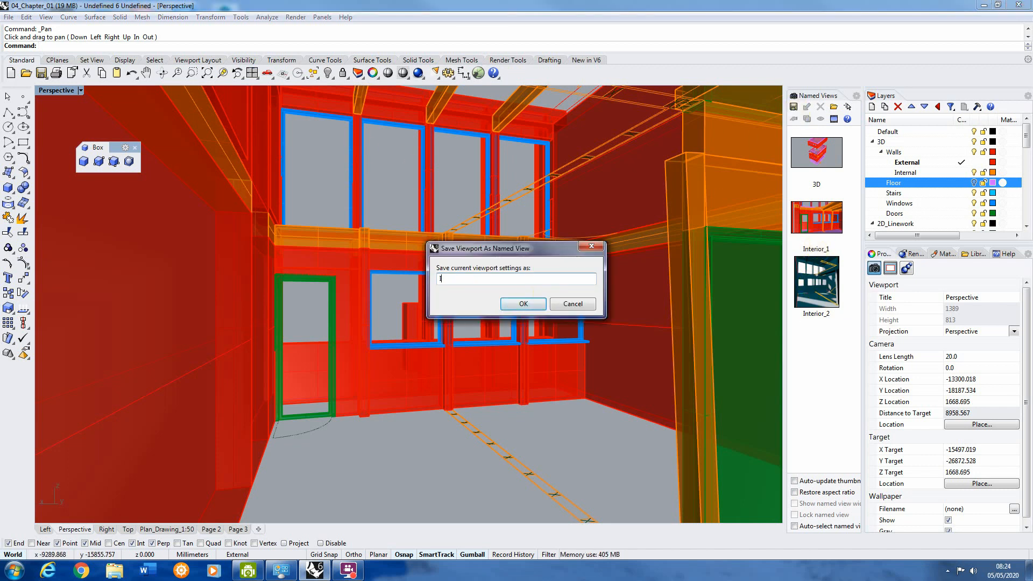
{"action": "type", "text": "nterior 3"}
{"action": "left_click", "coordinate": [525, 304]}
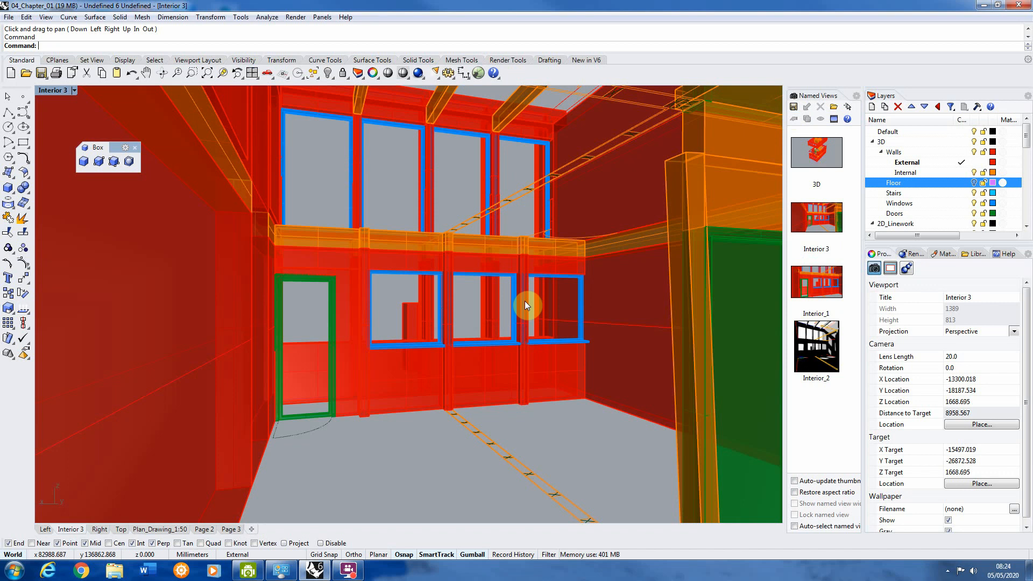
Step: Return to the four-viewport layout and restore the named view Interior_2 in the Interior 3 viewport
{"action": "double_click", "coordinate": [62, 91]}
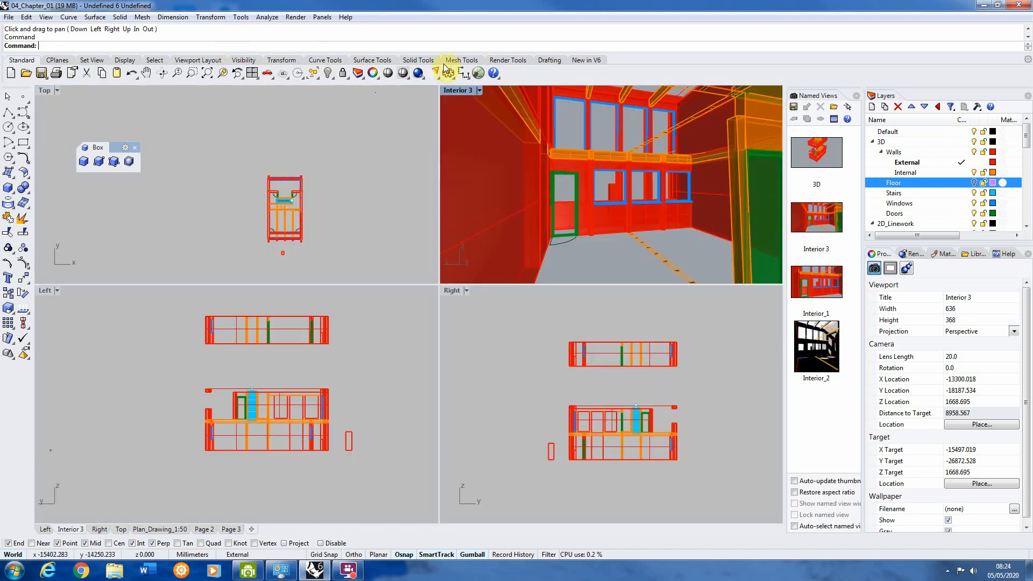
{"action": "left_click", "coordinate": [437, 310]}
{"action": "mouse_move", "coordinate": [437, 310]}
{"action": "left_mouse_down"}
{"action": "mouse_move", "coordinate": [485, 312]}
{"action": "mouse_move", "coordinate": [440, 322]}
{"action": "left_mouse_up"}
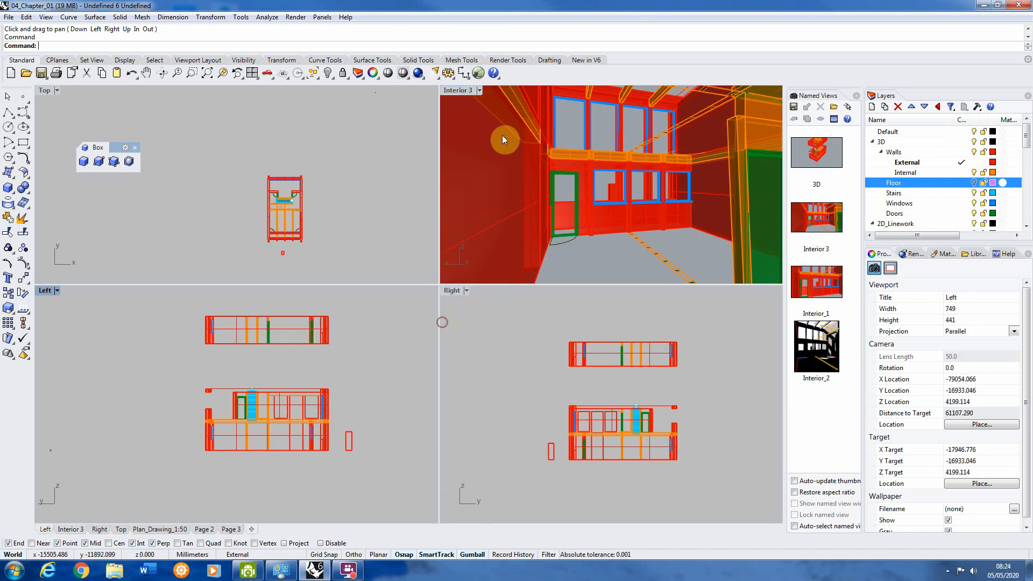
{"action": "left_click", "coordinate": [464, 91]}
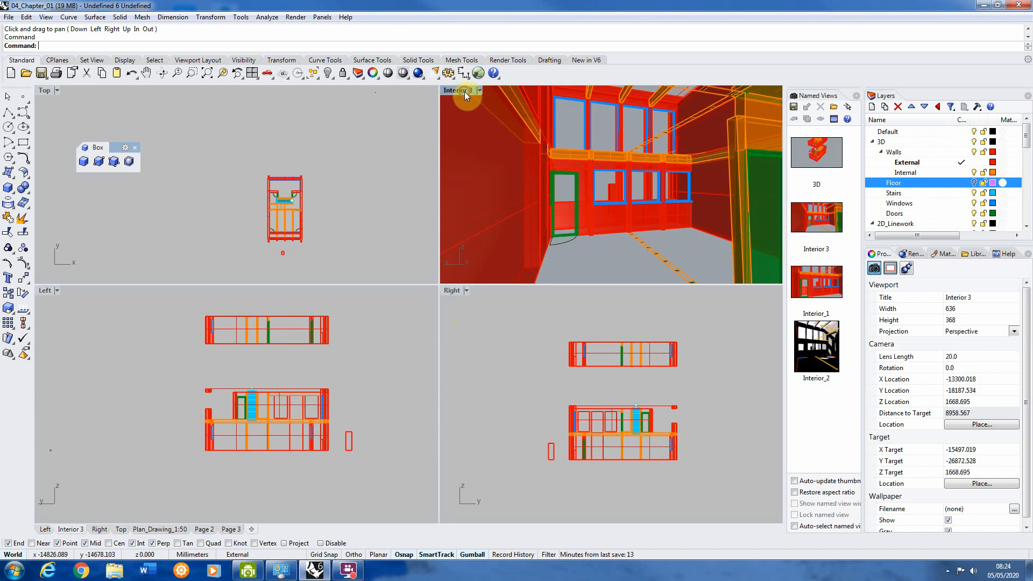
{"action": "double_click", "coordinate": [824, 349]}
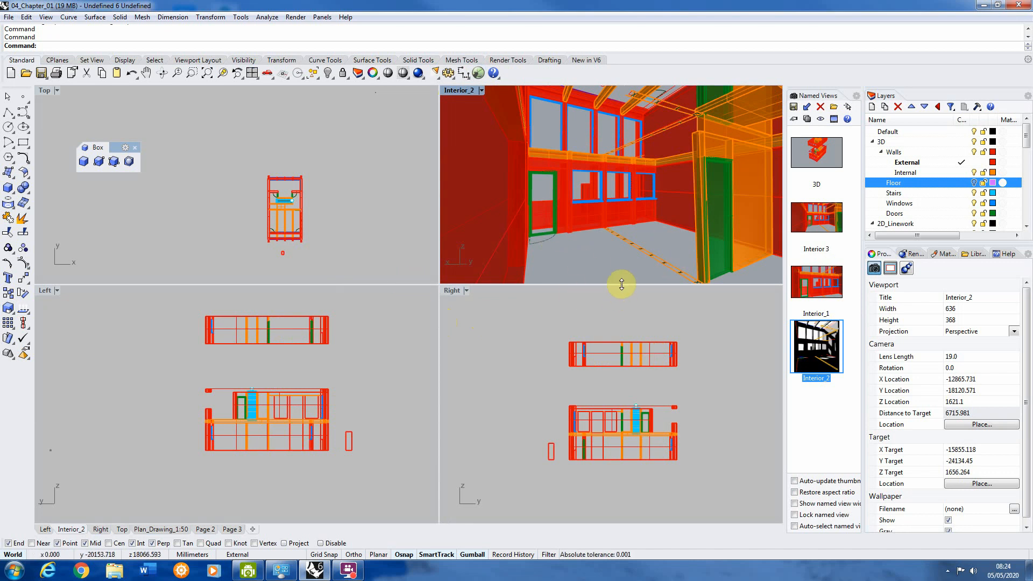
Step: Resize the viewports so Interior_2 becomes taller and narrower and the Top viewport gets shorter, giving Left more height
{"action": "left_click_drag", "start_coordinate": [623, 284], "coordinate": [620, 384]}
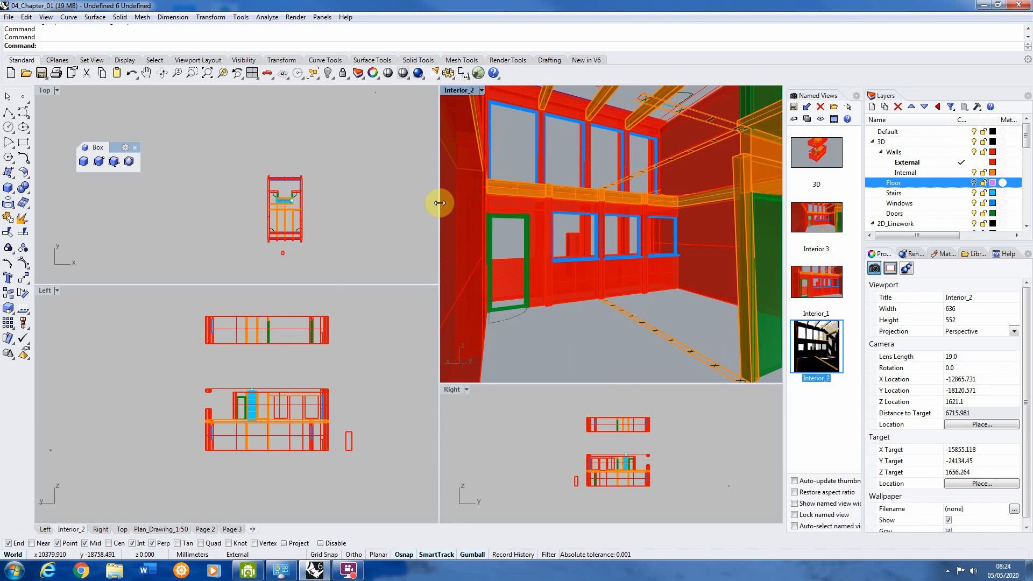
{"action": "left_click_drag", "start_coordinate": [437, 203], "coordinate": [491, 208]}
{"action": "right_click_drag", "start_coordinate": [489, 225], "coordinate": [413, 223]}
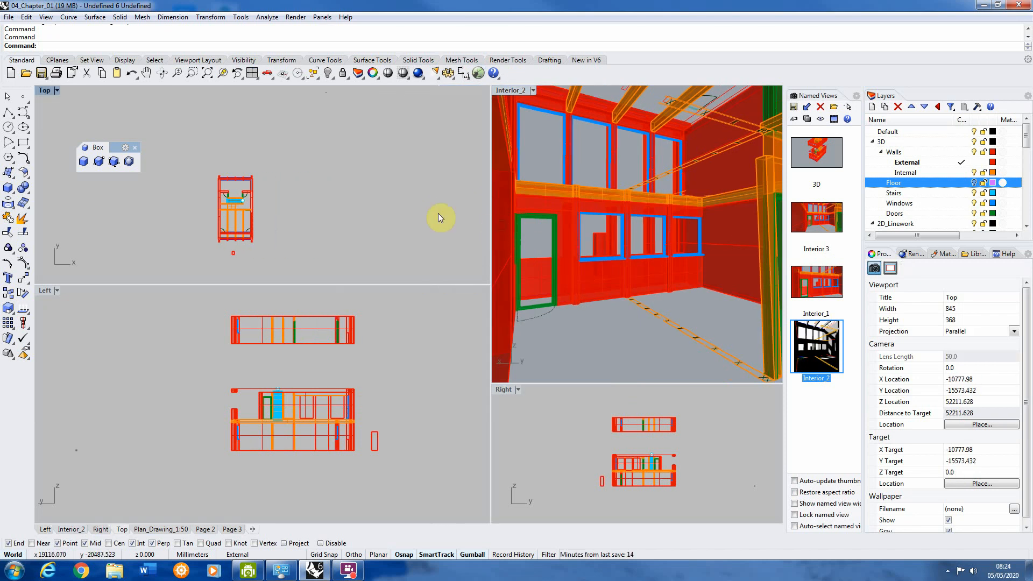
{"action": "left_click_drag", "start_coordinate": [490, 218], "coordinate": [515, 218]}
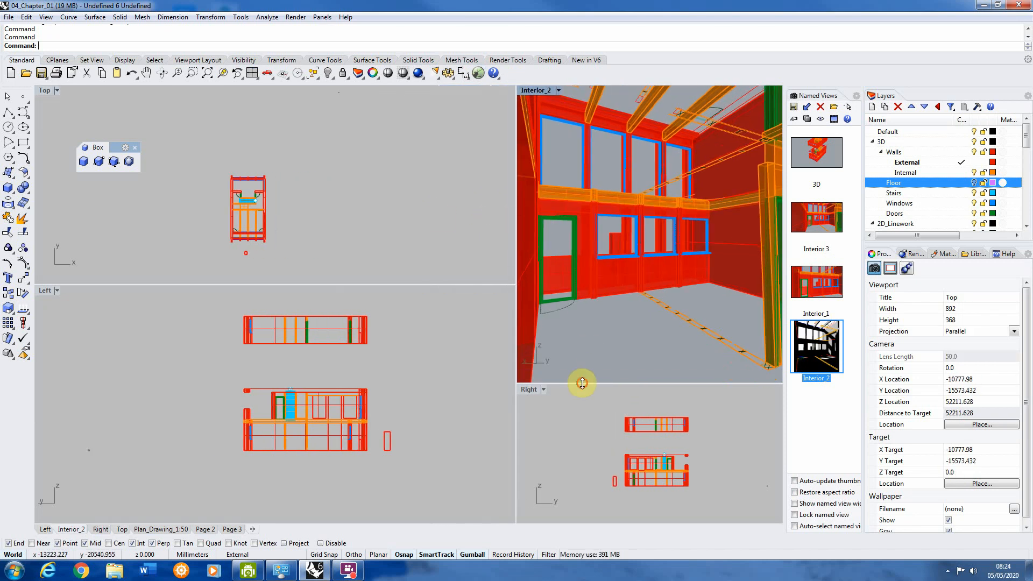
{"action": "left_click_drag", "start_coordinate": [586, 383], "coordinate": [593, 372]}
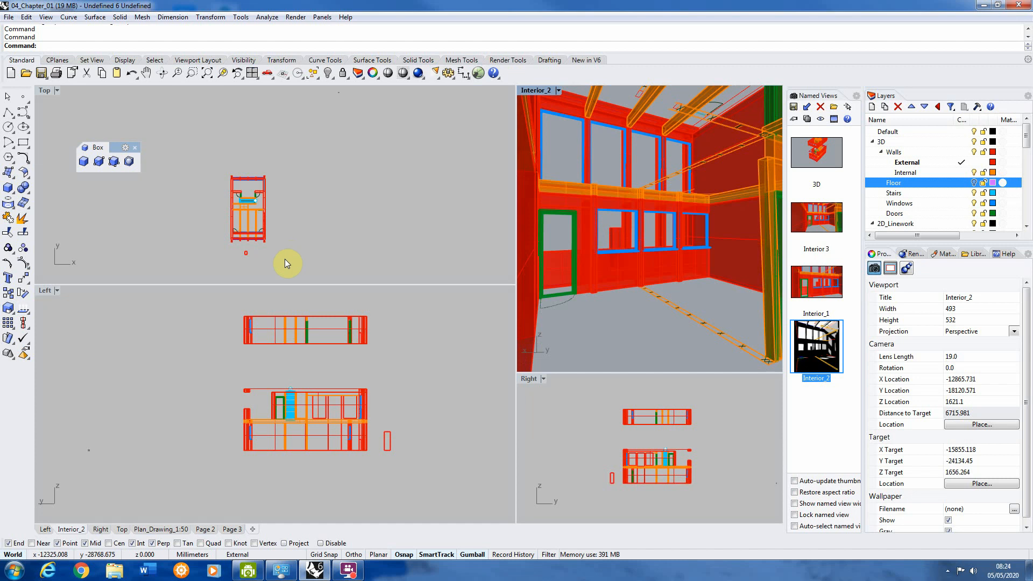
{"action": "left_click_drag", "start_coordinate": [194, 283], "coordinate": [207, 219]}
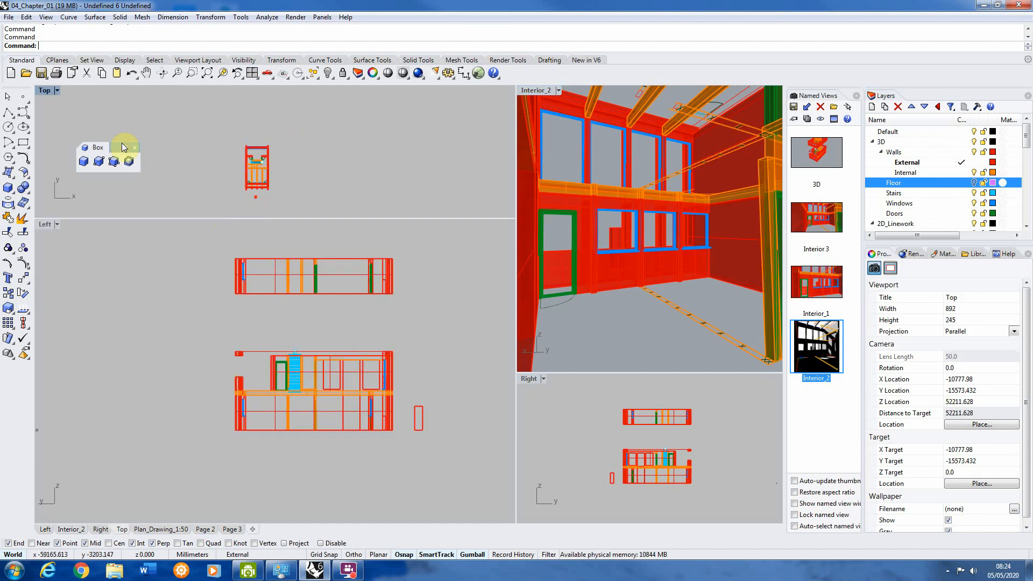
Step: Change the Left viewport to a Perspective view and set its display mode to Shaded
{"action": "scroll", "coordinate": [203, 161], "scroll_direction": "up", "scroll_amount": 8}
{"action": "scroll", "coordinate": [358, 73], "scroll_direction": "down", "scroll_amount": 2}
{"action": "scroll", "coordinate": [308, 132], "scroll_direction": "down", "scroll_amount": 8}
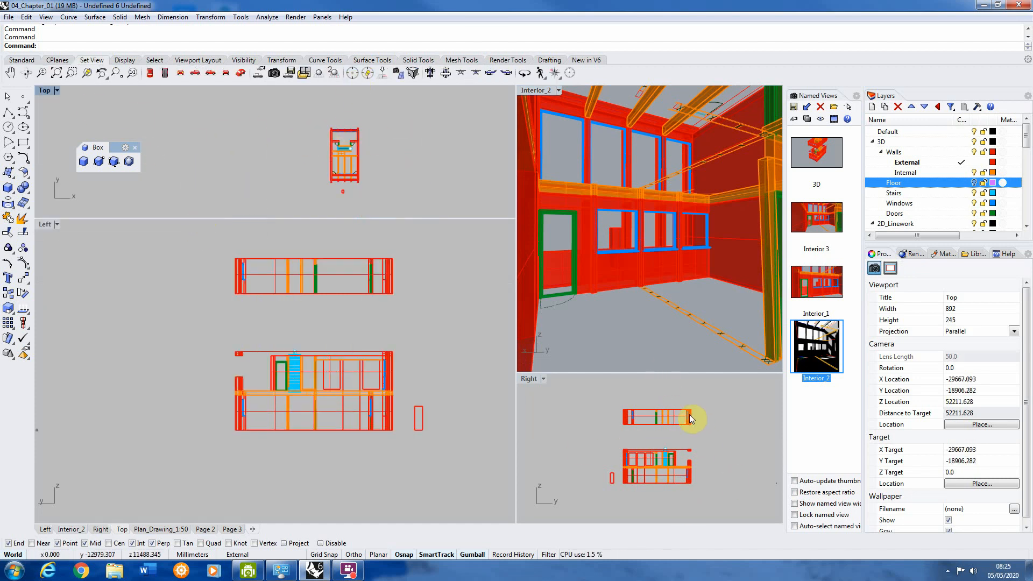
{"action": "scroll", "coordinate": [237, 304], "scroll_direction": "down", "scroll_amount": 1}
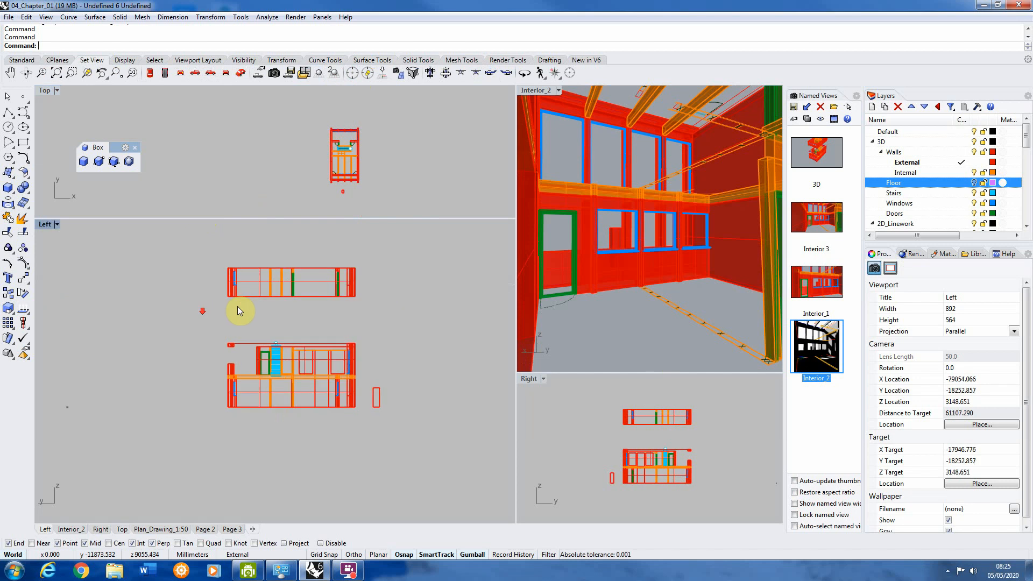
{"action": "left_click", "coordinate": [47, 226]}
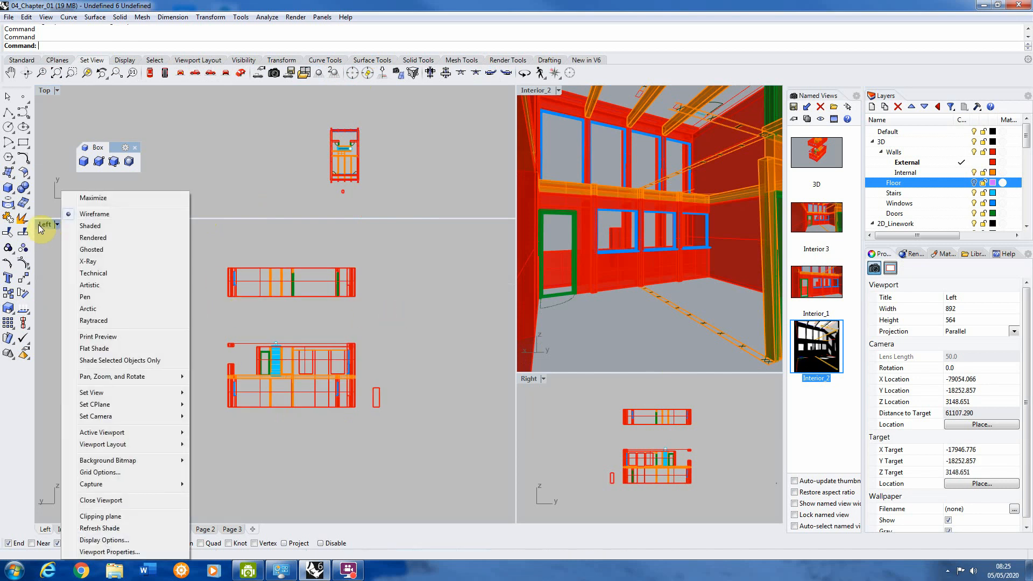
{"action": "mouse_move", "coordinate": [92, 393]}
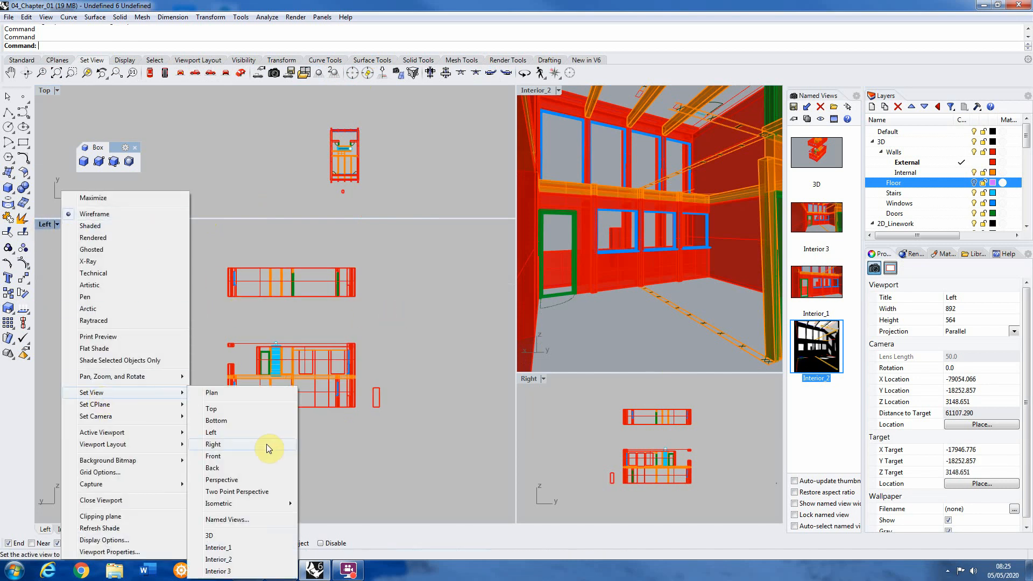
{"action": "left_click", "coordinate": [226, 480]}
{"action": "left_click", "coordinate": [81, 224]}
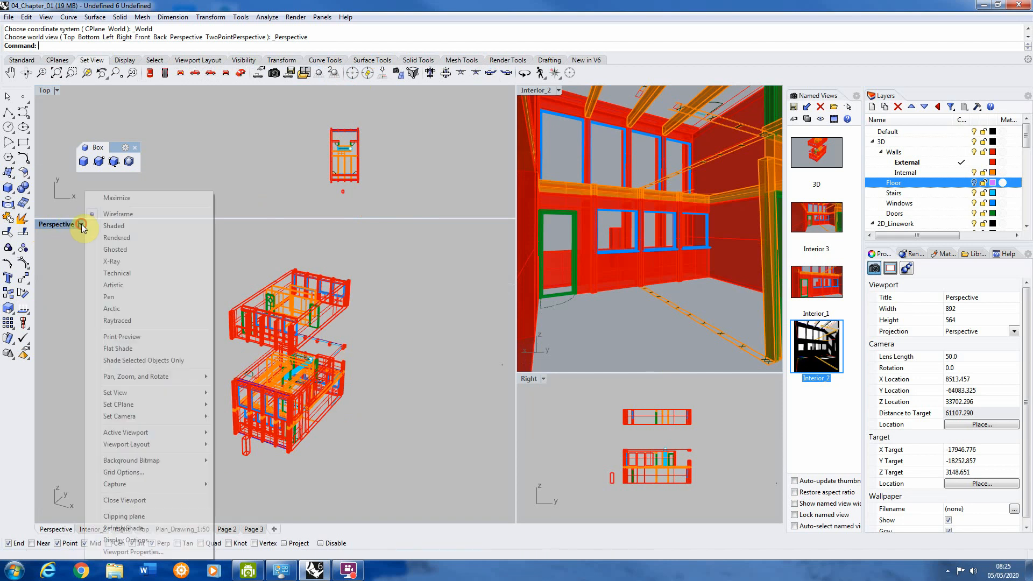
{"action": "left_click", "coordinate": [122, 226]}
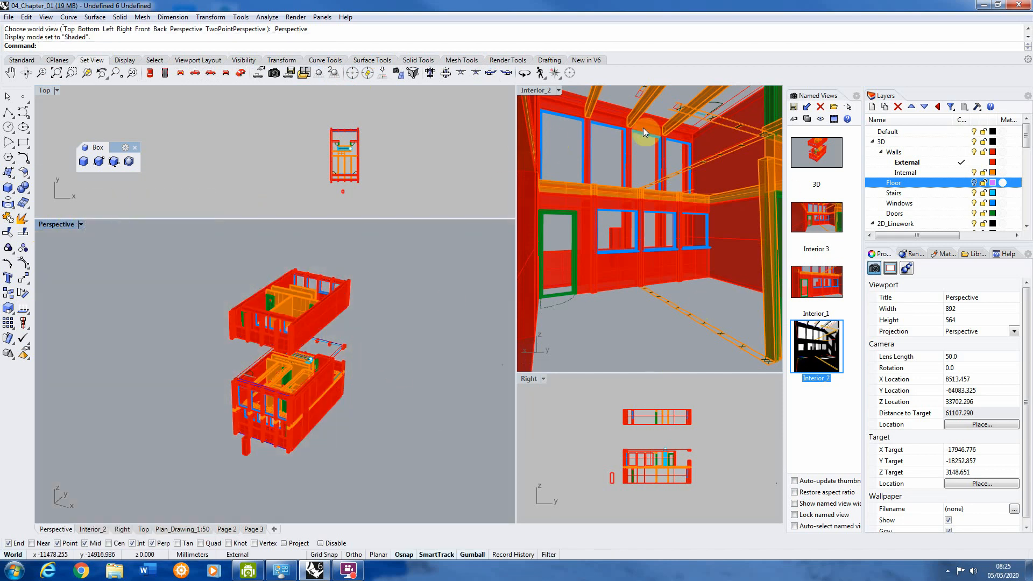
Step: Turn on the visibility of the Floor layer
{"action": "scroll", "coordinate": [322, 347], "scroll_direction": "down", "scroll_amount": 2}
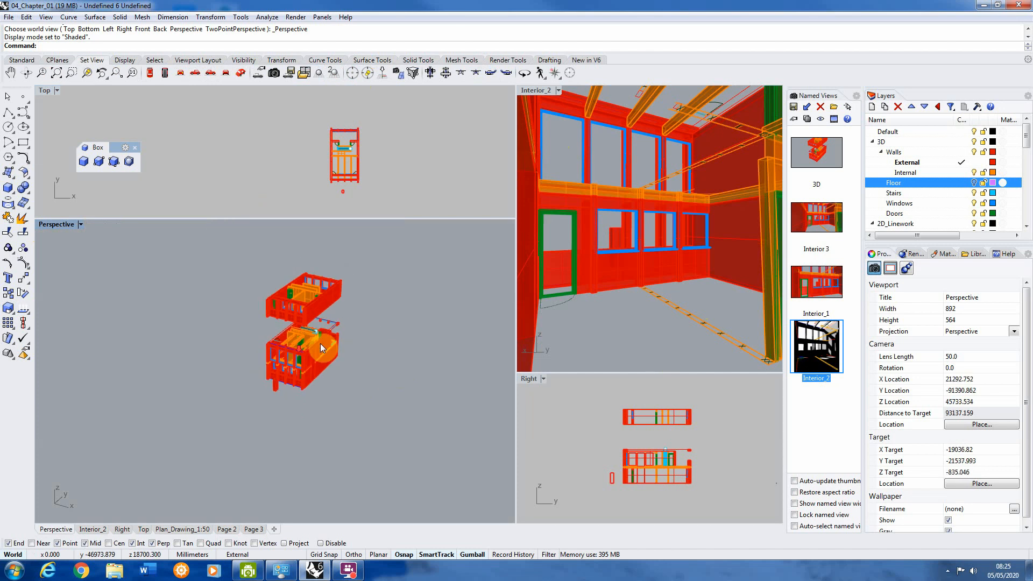
{"action": "scroll", "coordinate": [322, 348], "scroll_direction": "up", "scroll_amount": 3}
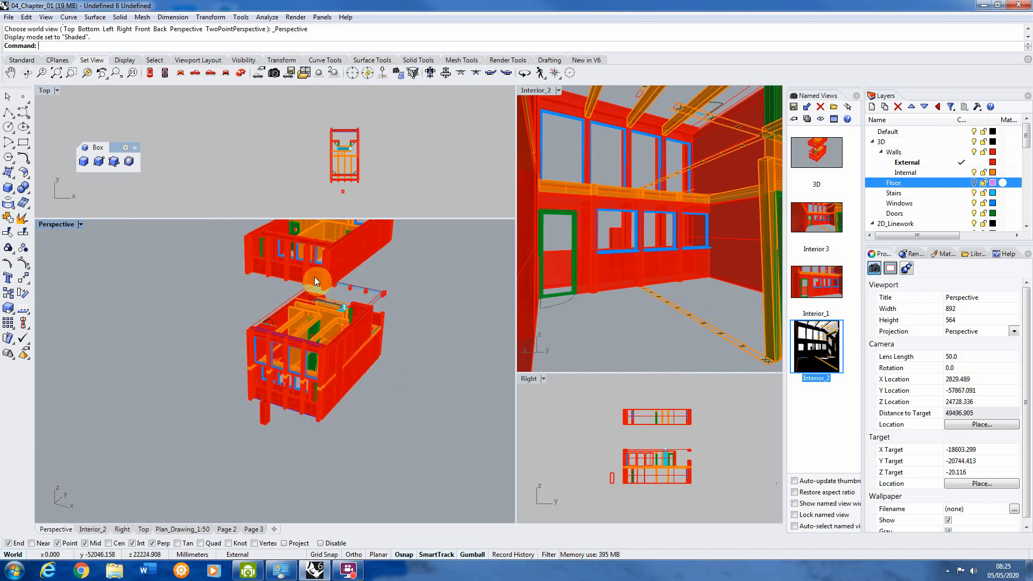
{"action": "left_click", "coordinate": [974, 183]}
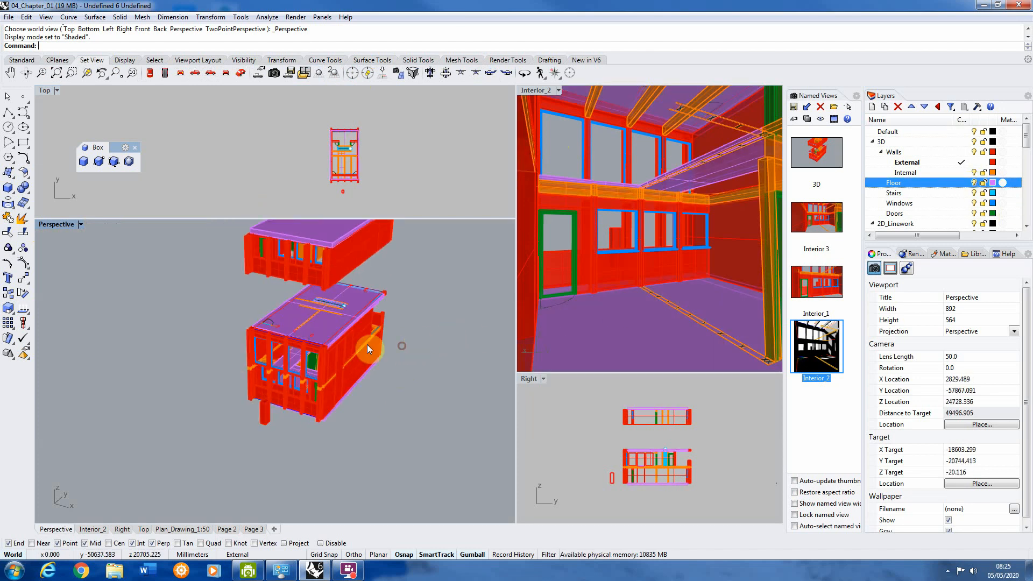
Step: Delete the remaining reference box outside the window facade in the Perspective viewport
{"action": "right_click_drag", "start_coordinate": [367, 345], "coordinate": [319, 357]}
{"action": "scroll", "coordinate": [248, 392], "scroll_direction": "up", "scroll_amount": 4}
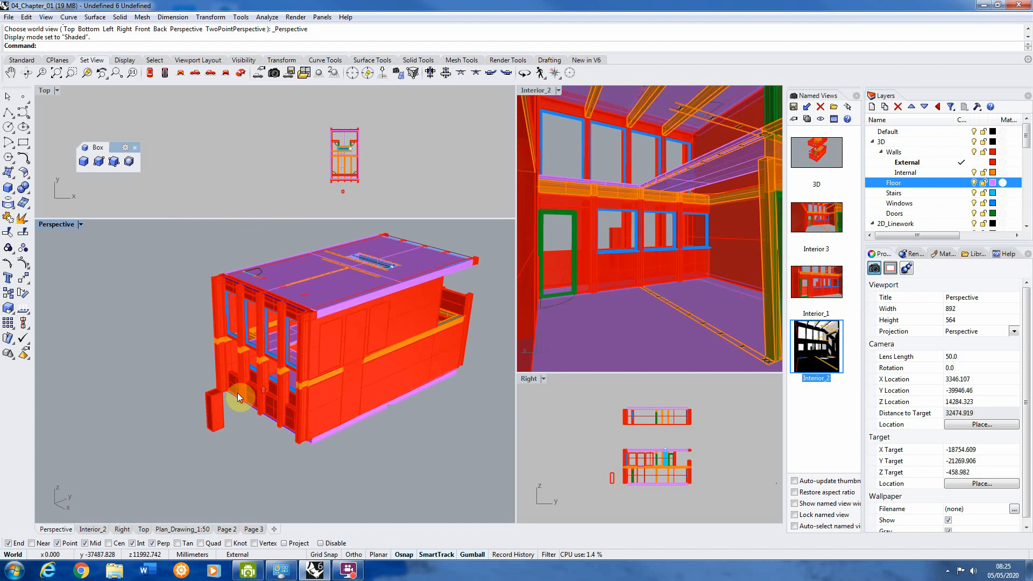
{"action": "left_click", "coordinate": [212, 406]}
{"action": "key", "text": "Delete"}
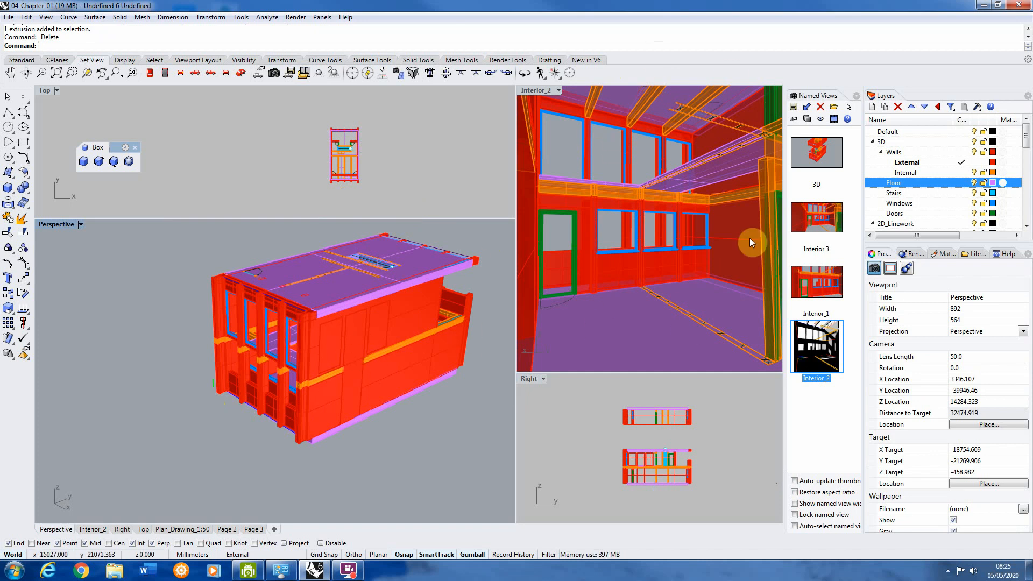
{"action": "scroll", "coordinate": [86, 314], "scroll_direction": "down", "scroll_amount": 2}
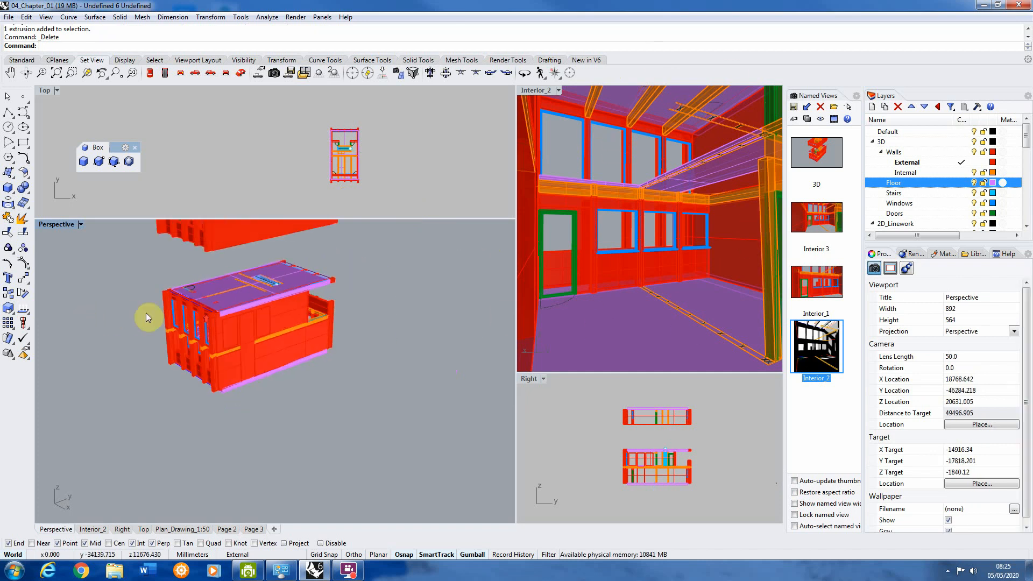
{"action": "scroll", "coordinate": [156, 309], "scroll_direction": "up", "scroll_amount": 5}
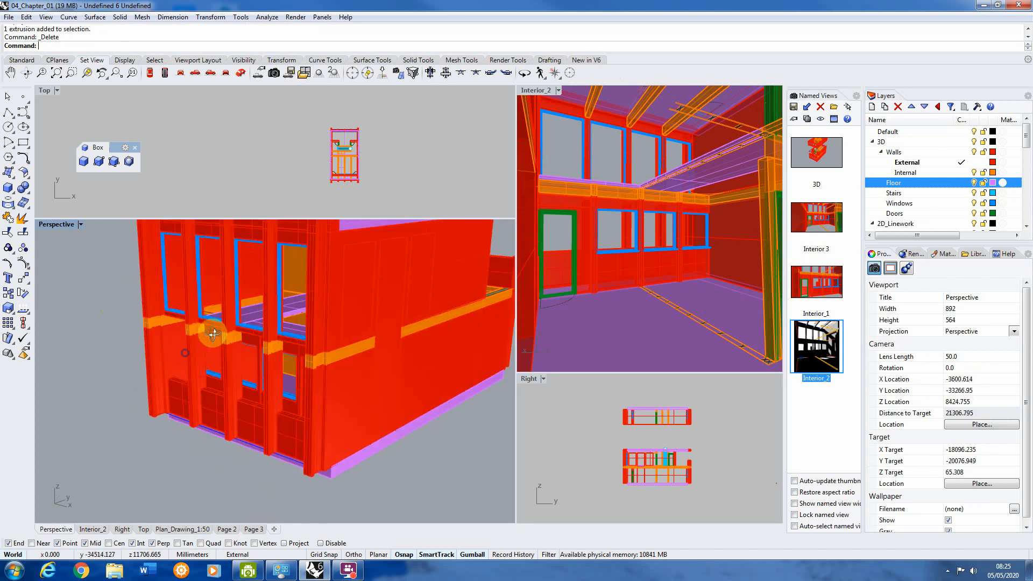
Step: Set the Interior_2 viewport's display mode to Rendered
{"action": "right_click_drag", "start_coordinate": [213, 334], "coordinate": [318, 380]}
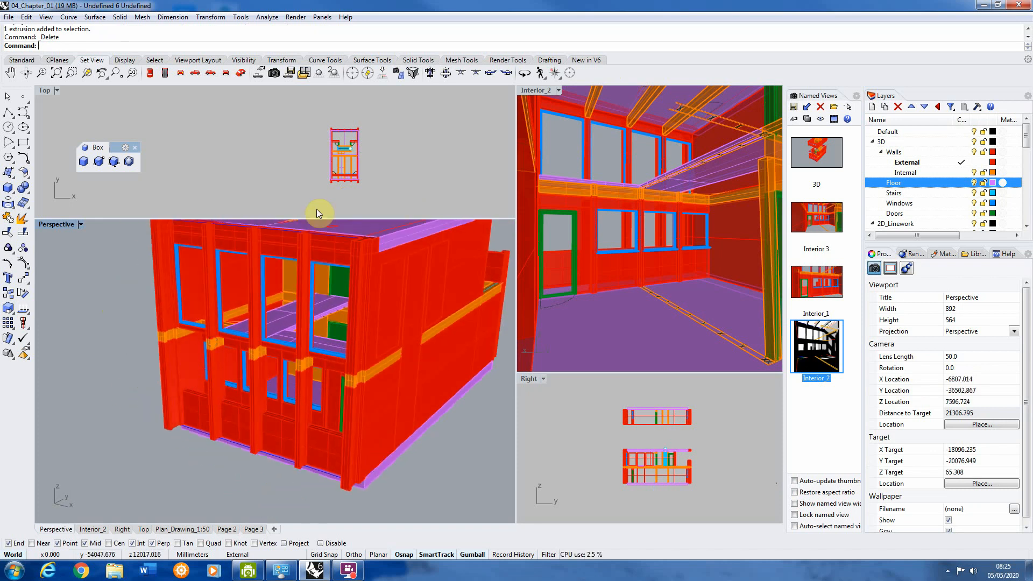
{"action": "right_click_drag", "start_coordinate": [248, 329], "coordinate": [201, 369]}
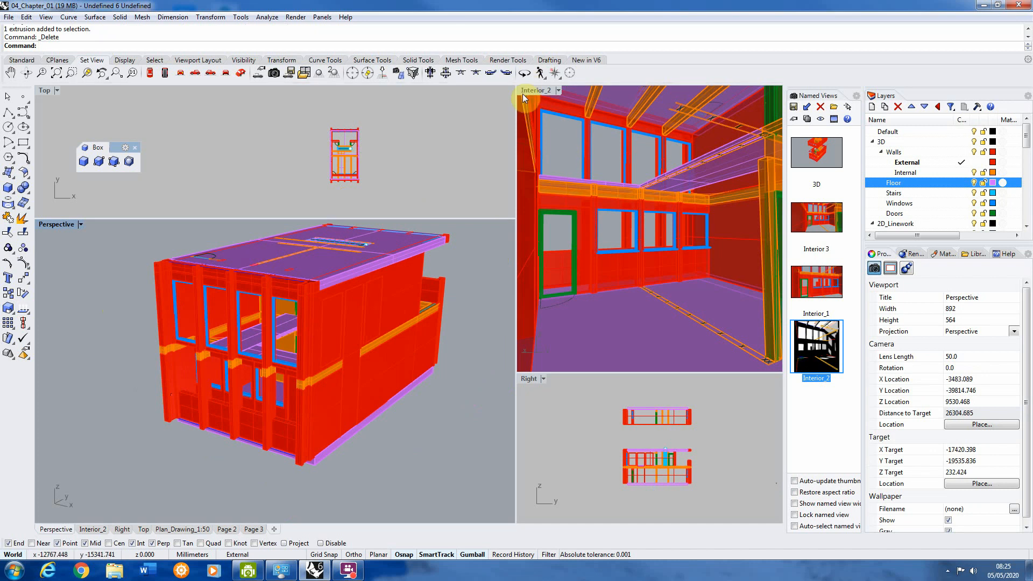
{"action": "left_click", "coordinate": [547, 90]}
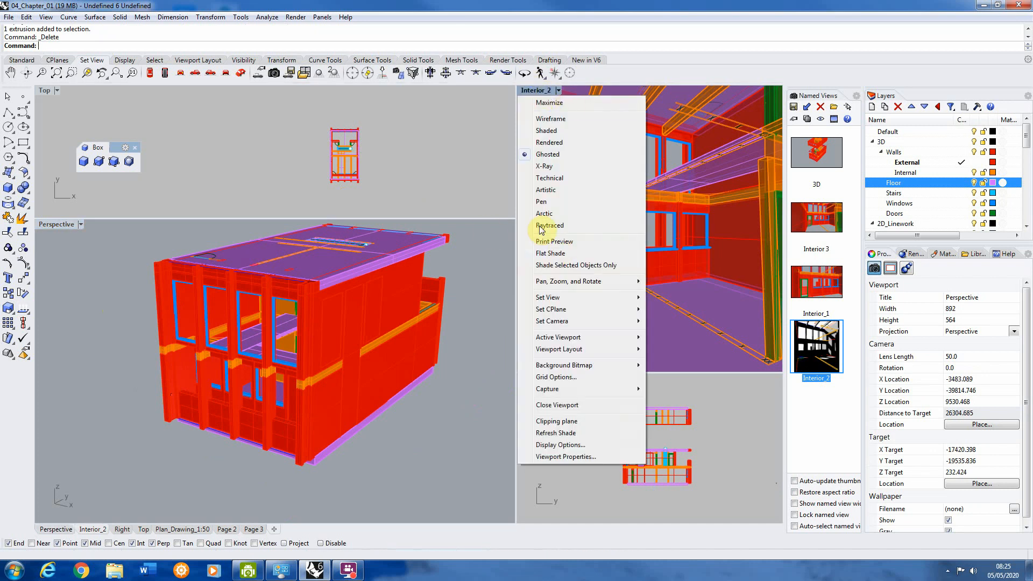
{"action": "left_click", "coordinate": [552, 142]}
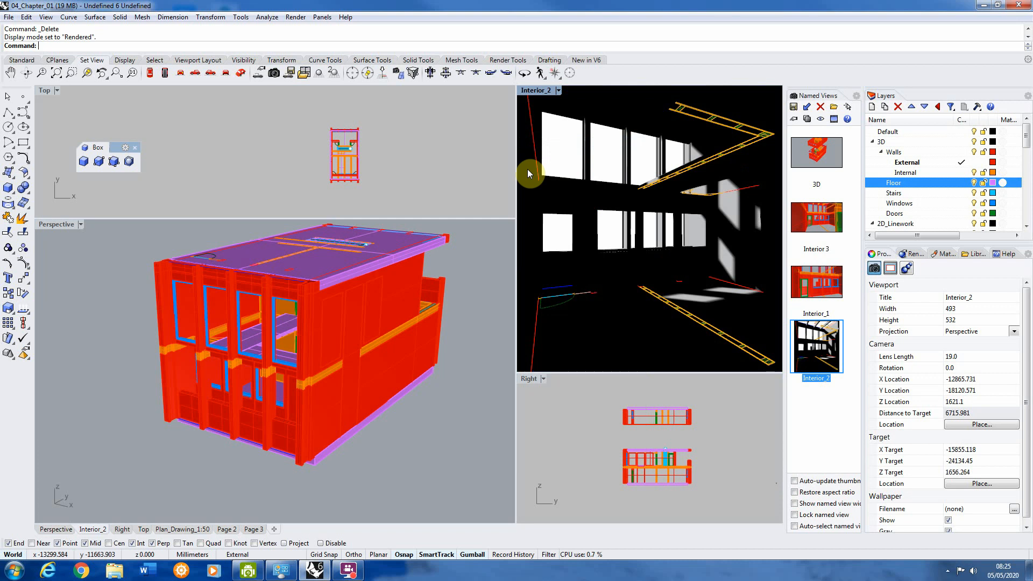
Step: Turn on Skylight in the document's render lighting settings
{"action": "left_click", "coordinate": [291, 18]}
{"action": "left_click", "coordinate": [317, 312]}
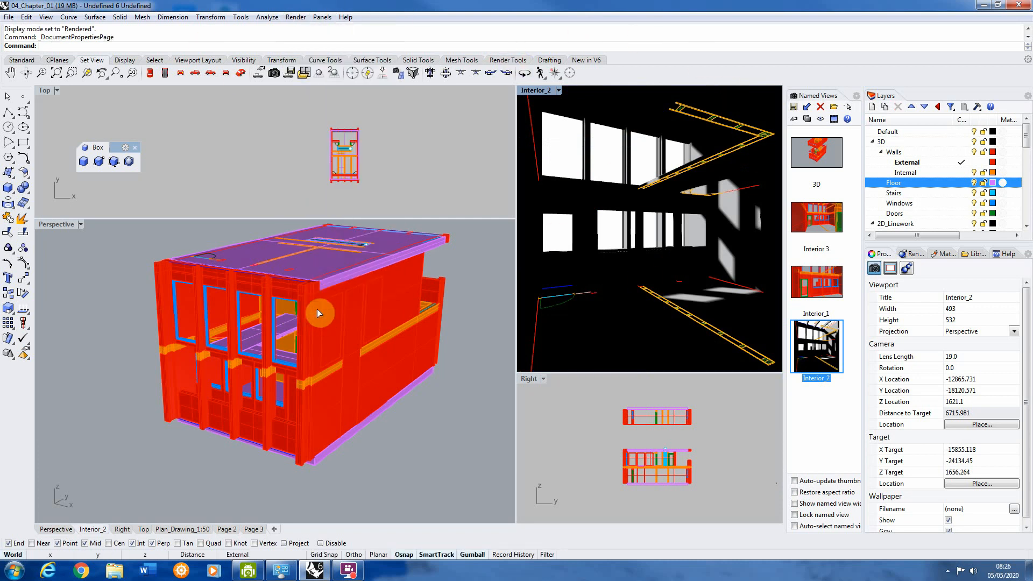
{"action": "left_click_drag", "start_coordinate": [646, 91], "coordinate": [282, 51]}
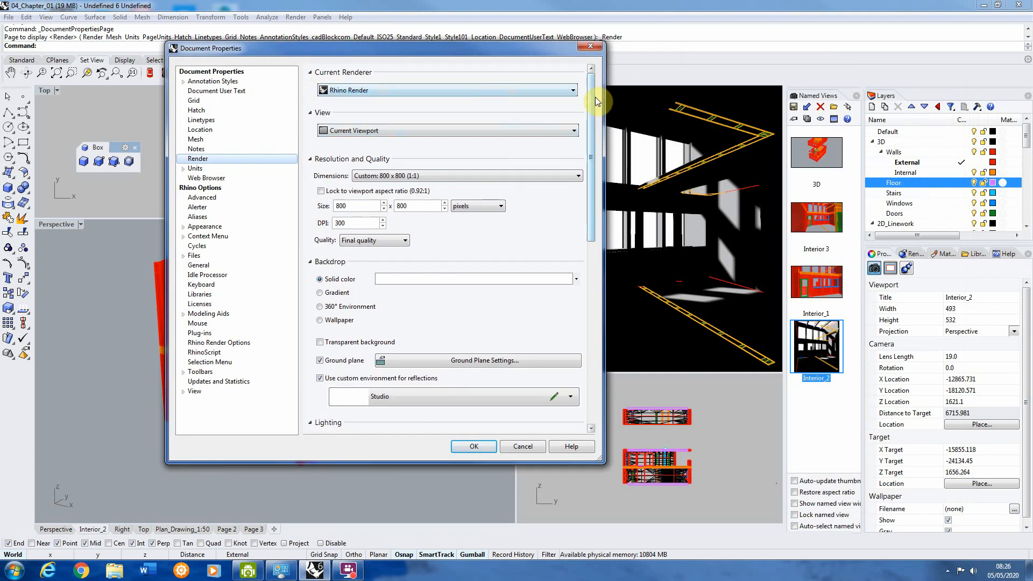
{"action": "left_click_drag", "start_coordinate": [592, 102], "coordinate": [595, 218]}
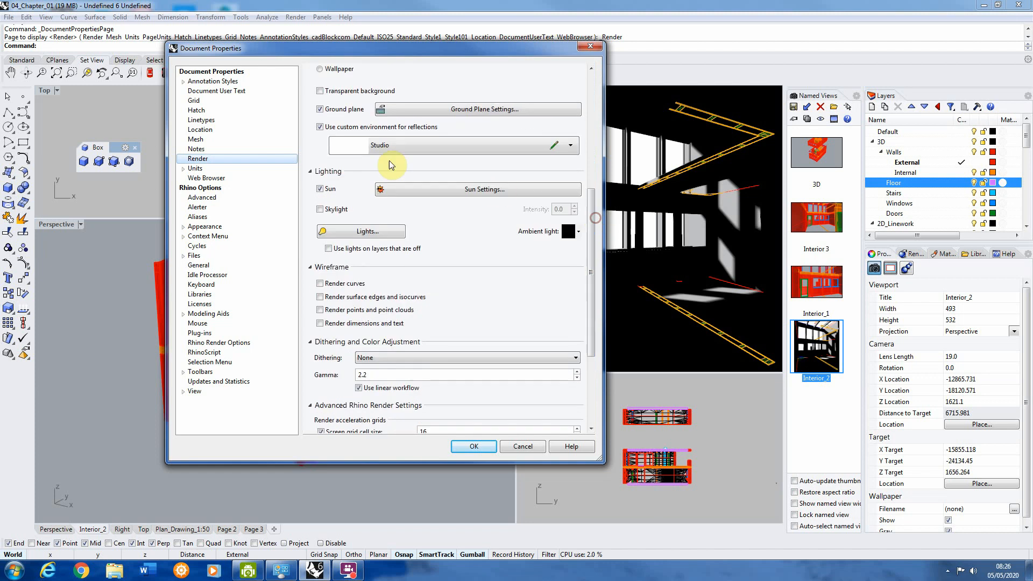
{"action": "left_click", "coordinate": [320, 209]}
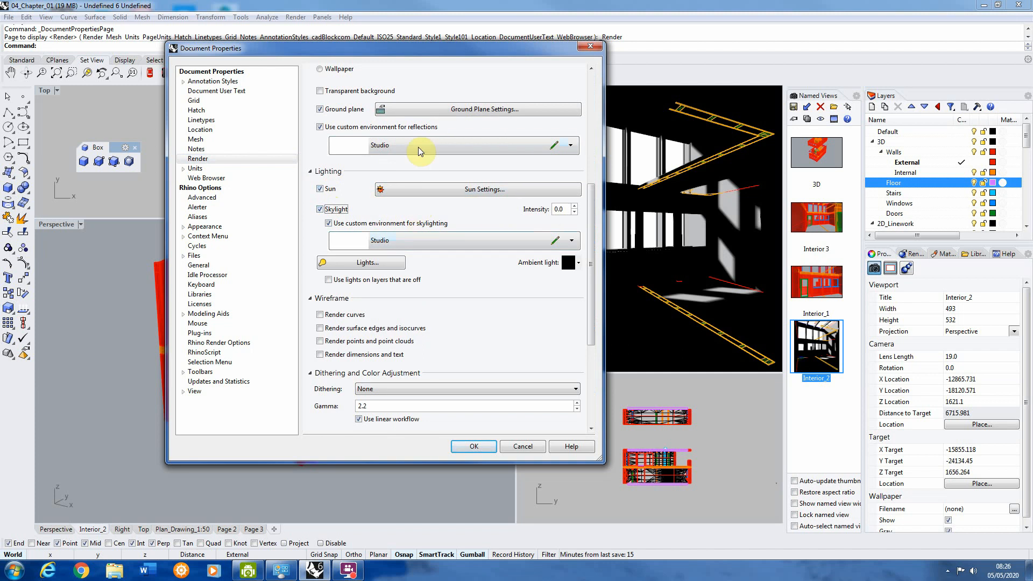
{"action": "left_click", "coordinate": [480, 448]}
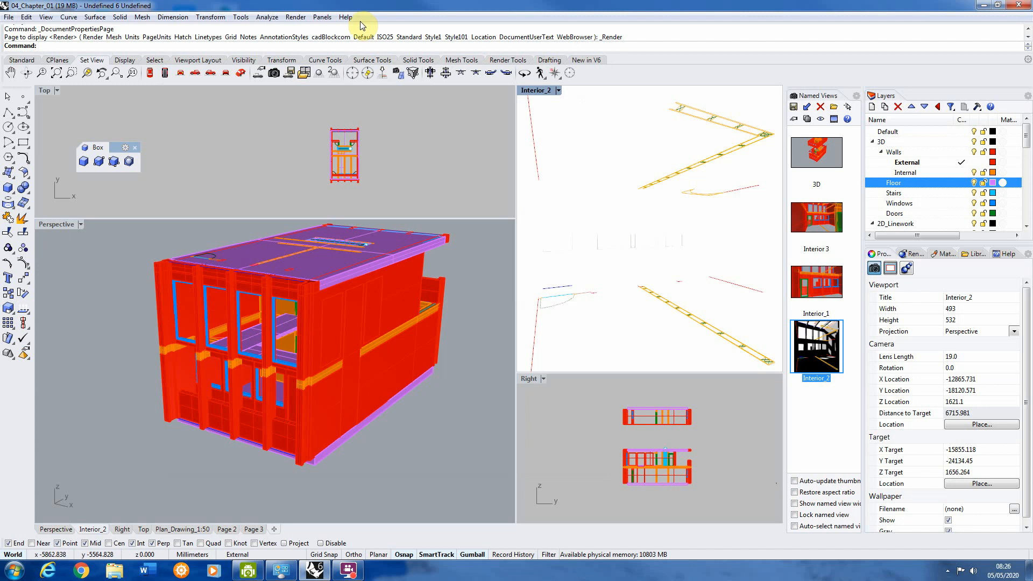
Step: Run a render preview of the Interior_2 view with the skylight on and close the render window
{"action": "left_click", "coordinate": [295, 17]}
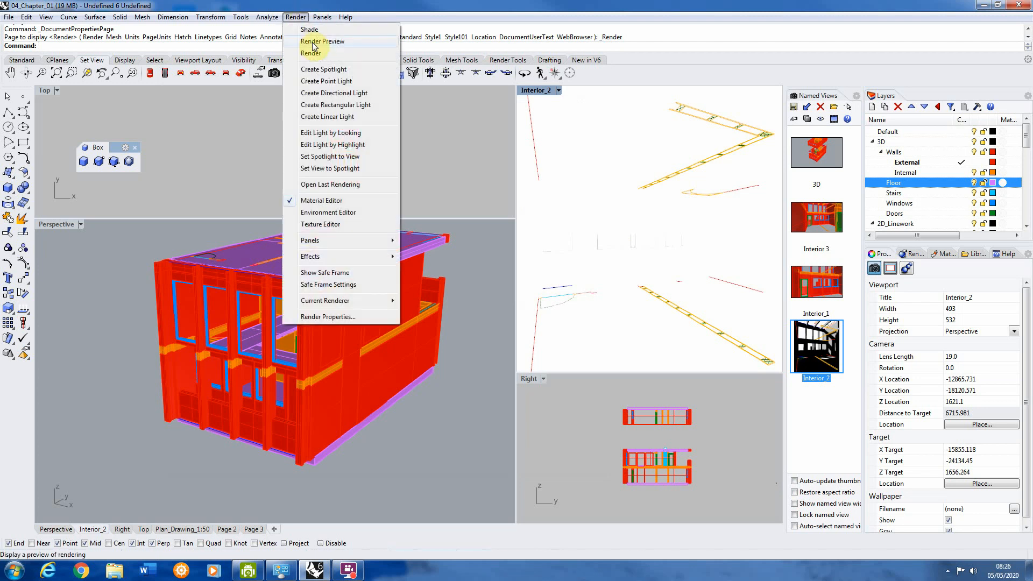
{"action": "left_click", "coordinate": [316, 46]}
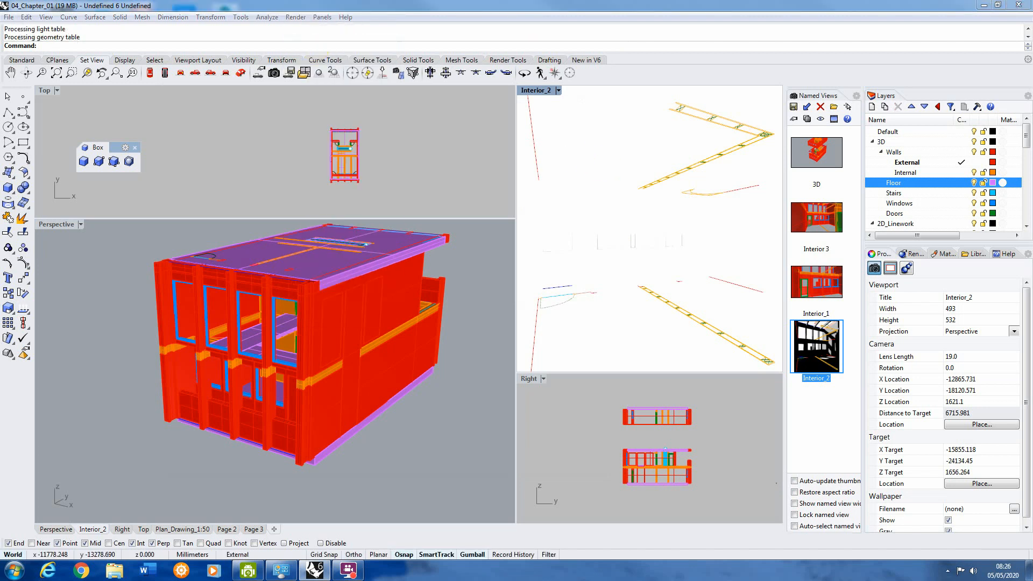
{"action": "left_click_drag", "start_coordinate": [1032, 7], "coordinate": [396, 4]}
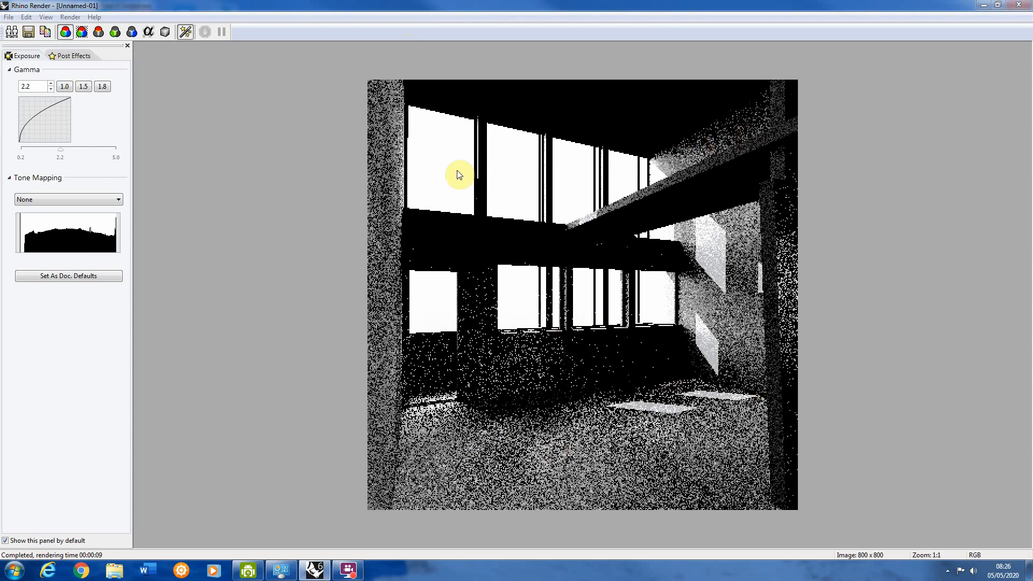
{"action": "left_click", "coordinate": [1015, 8]}
Step: Turn Skylight off in the document's render lighting settings, leaving Sun enabled
{"action": "left_click", "coordinate": [296, 17]}
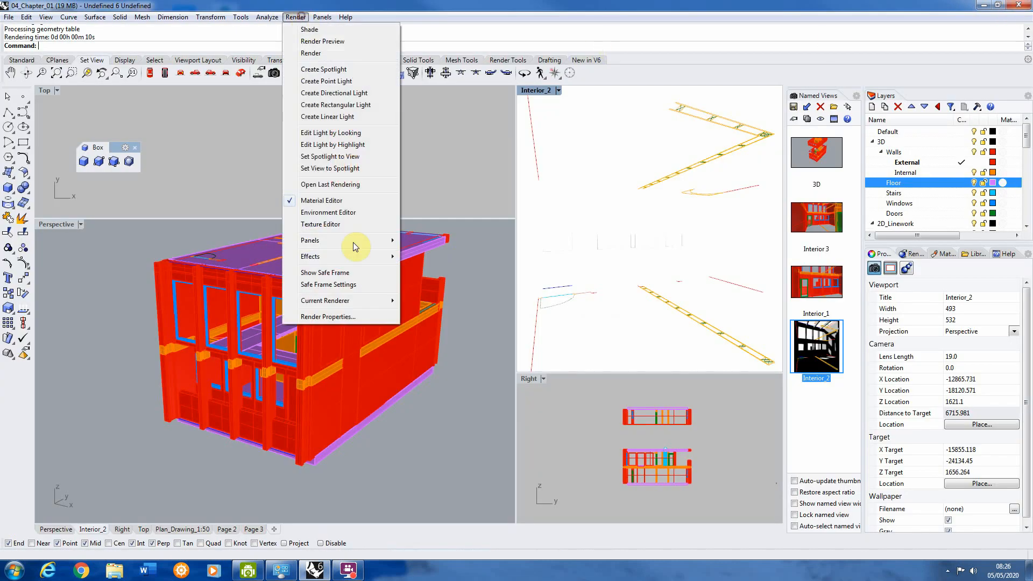
{"action": "left_click", "coordinate": [346, 316]}
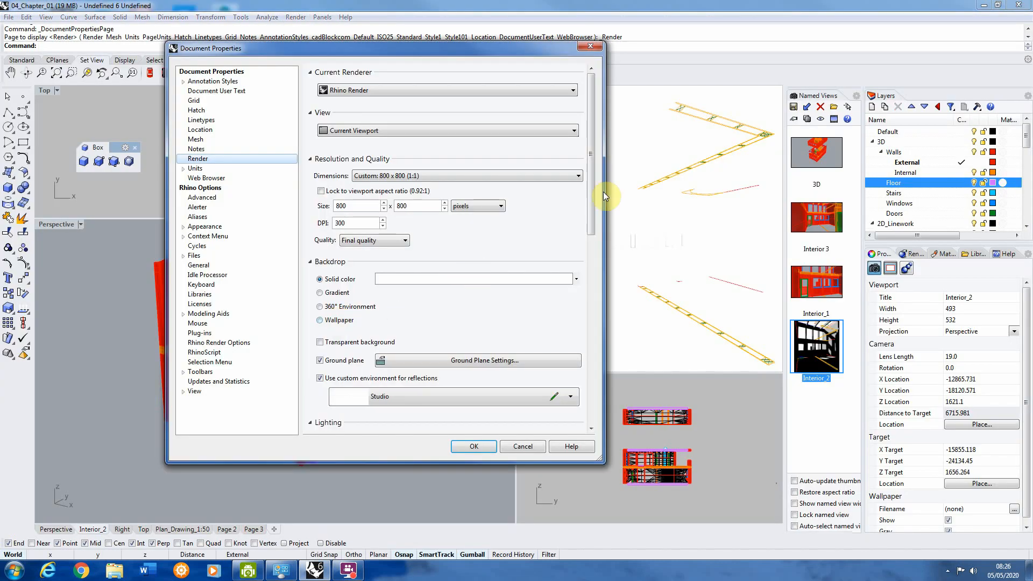
{"action": "left_click_drag", "start_coordinate": [585, 172], "coordinate": [592, 276]}
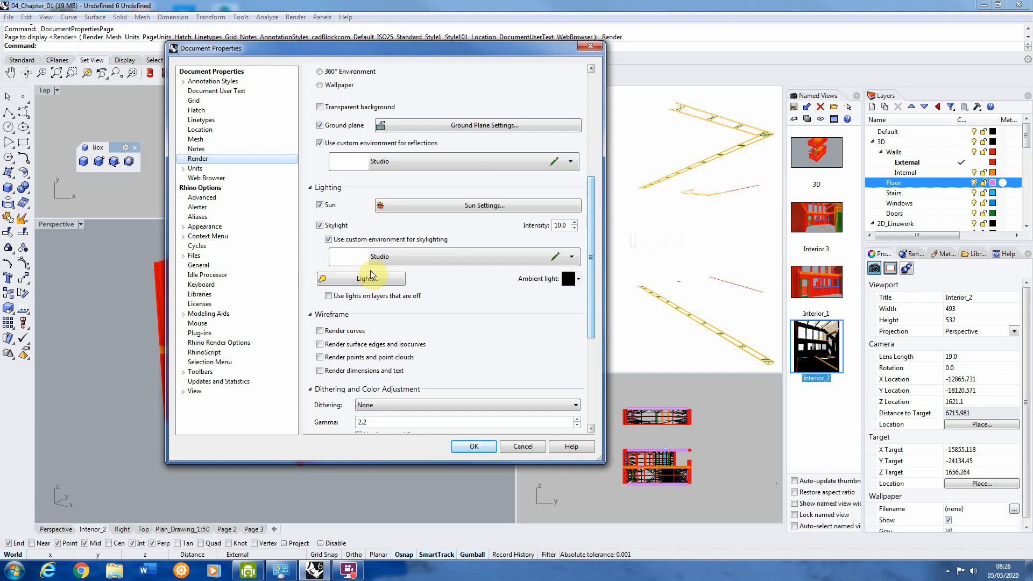
{"action": "left_click", "coordinate": [321, 226]}
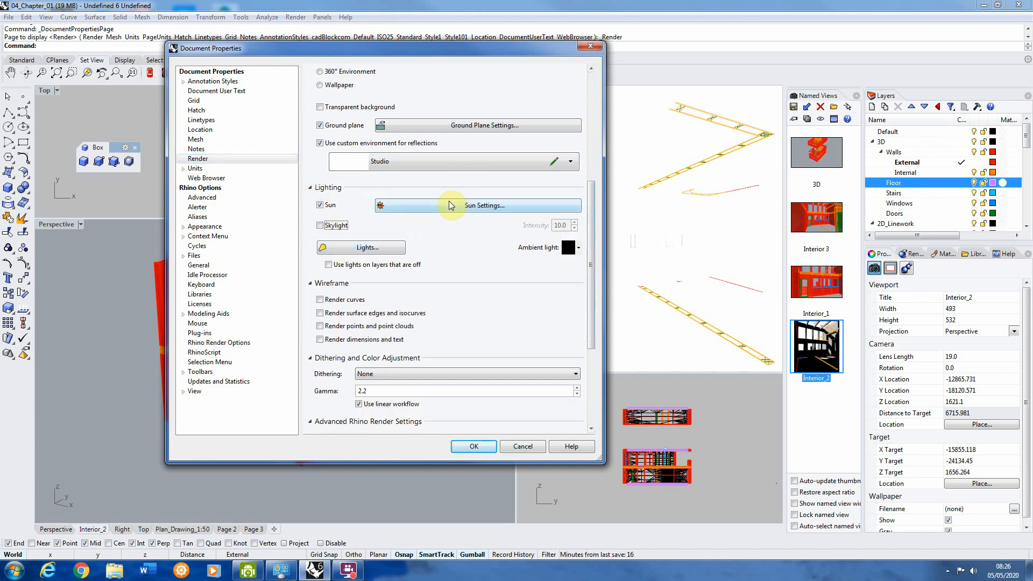
{"action": "left_click_drag", "start_coordinate": [463, 47], "coordinate": [367, 30]}
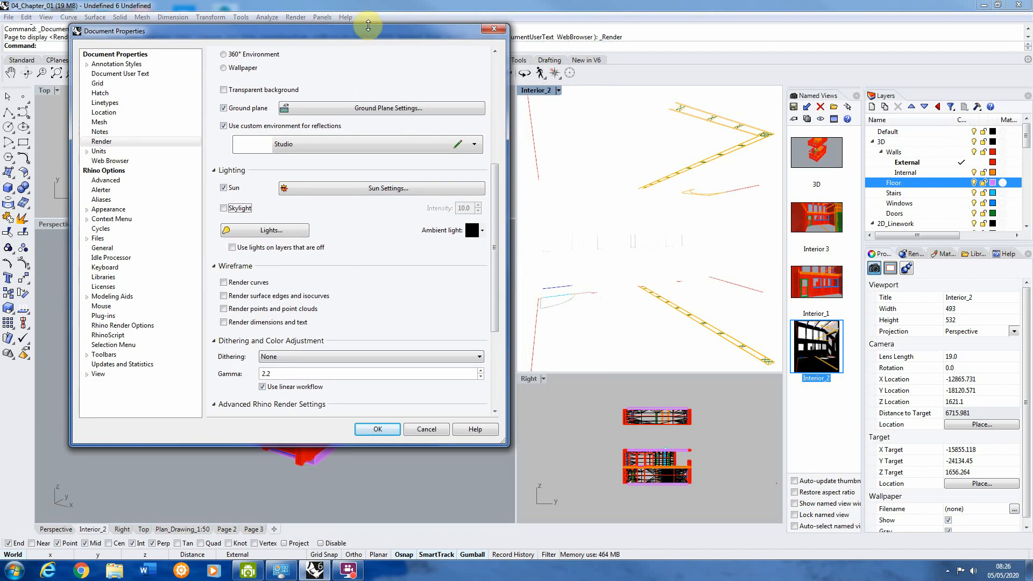
{"action": "left_click", "coordinate": [377, 429]}
Step: Preview the Interior_2 rendering with only the sun enabled and close the render window
{"action": "left_click", "coordinate": [296, 17]}
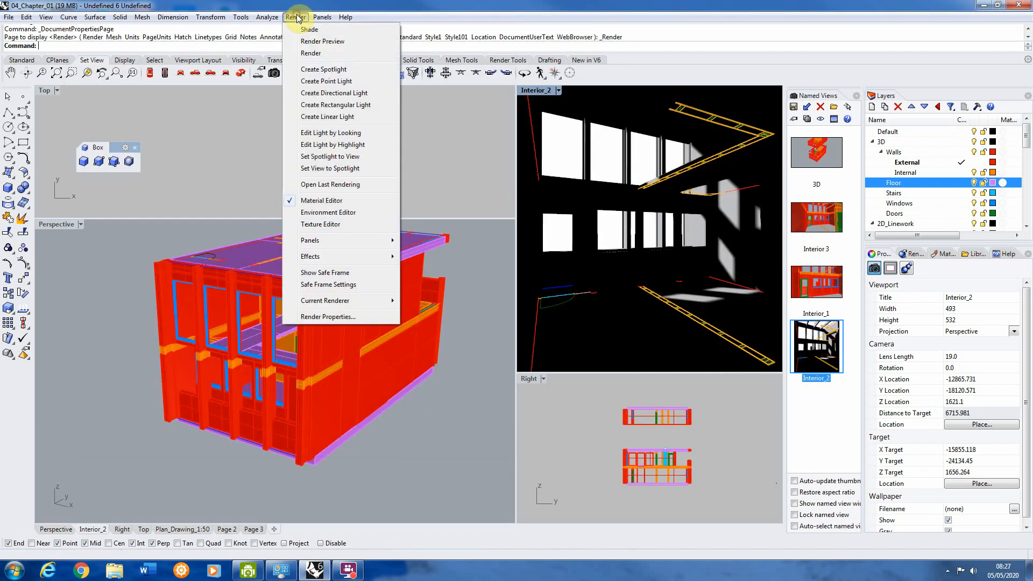
{"action": "left_click", "coordinate": [326, 42]}
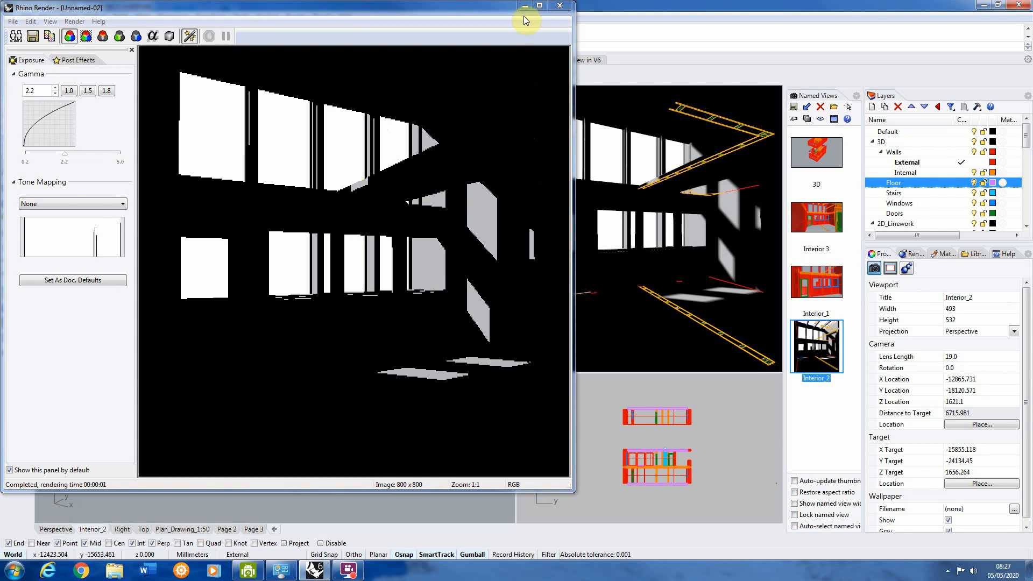
{"action": "left_click", "coordinate": [561, 7]}
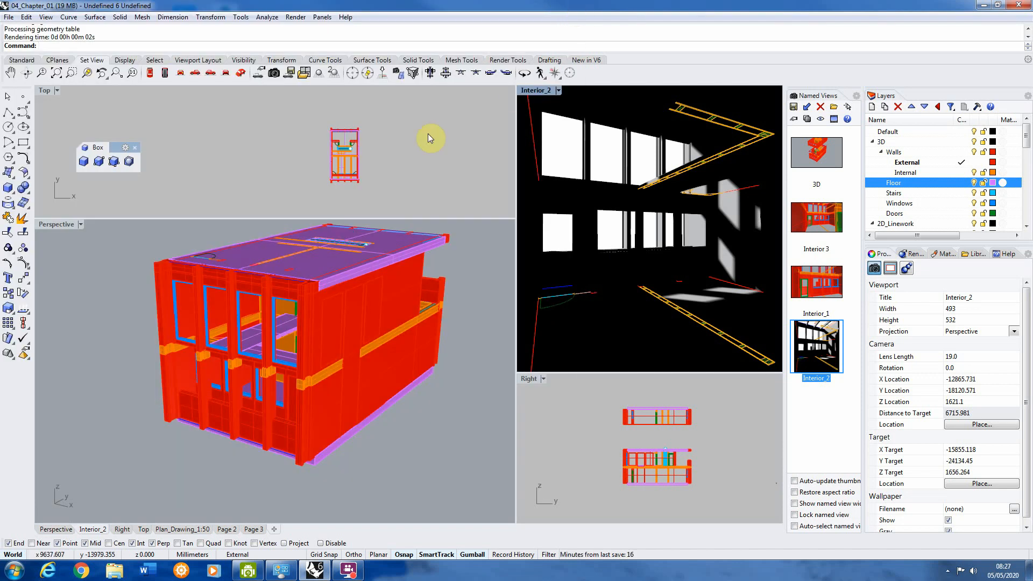
Step: Create a roughly square rectangular light in the Top viewport, on open ground beside the building's long side wall
{"action": "left_click", "coordinate": [31, 61]}
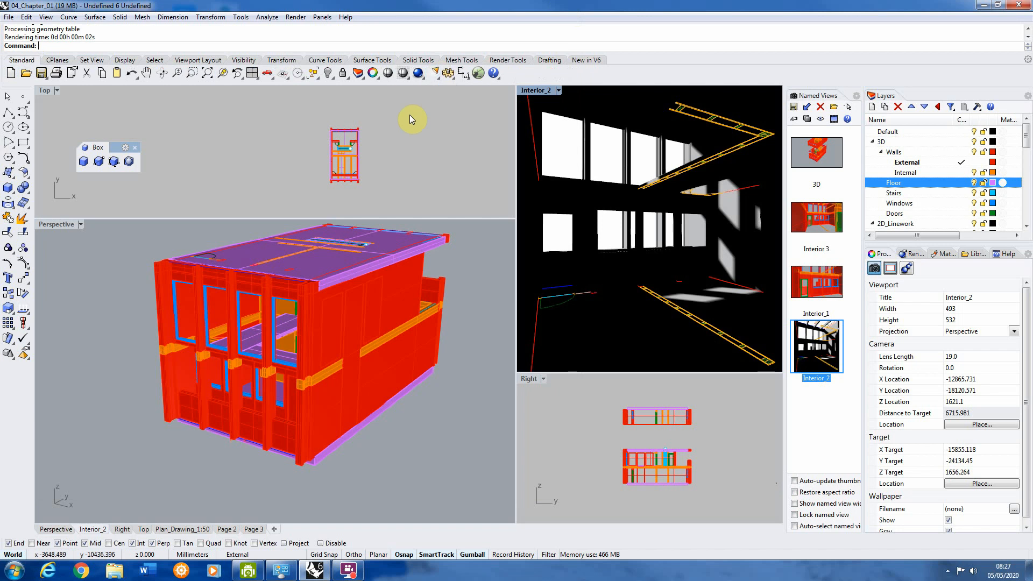
{"action": "left_click", "coordinate": [439, 80]}
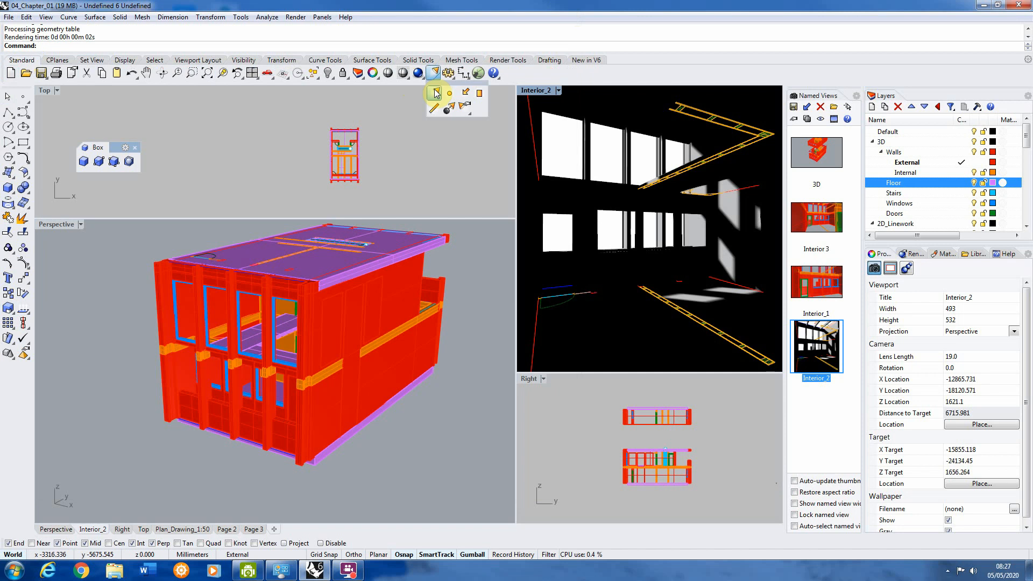
{"action": "left_click", "coordinate": [479, 96]}
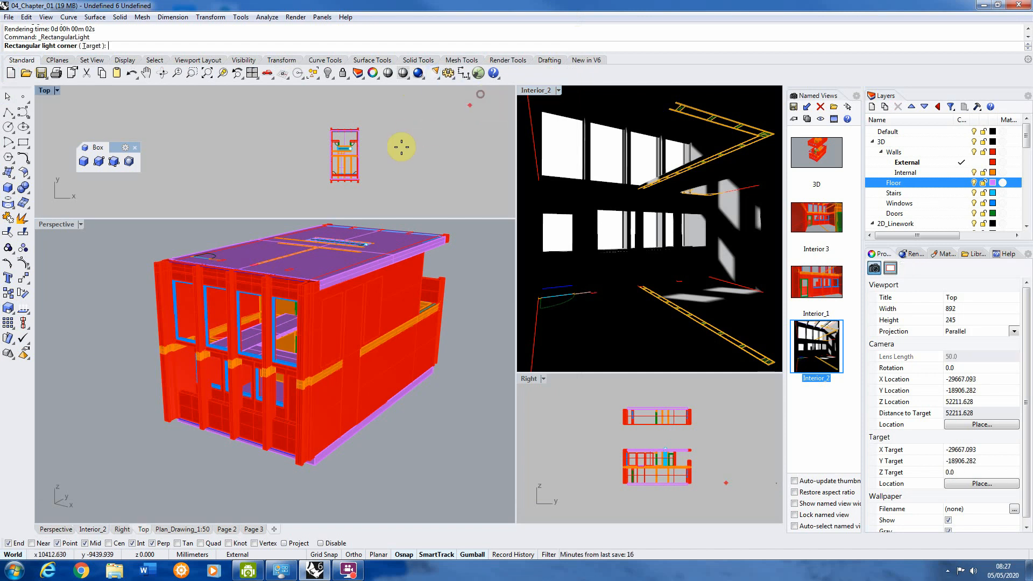
{"action": "scroll", "coordinate": [350, 134], "scroll_direction": "up", "scroll_amount": 5}
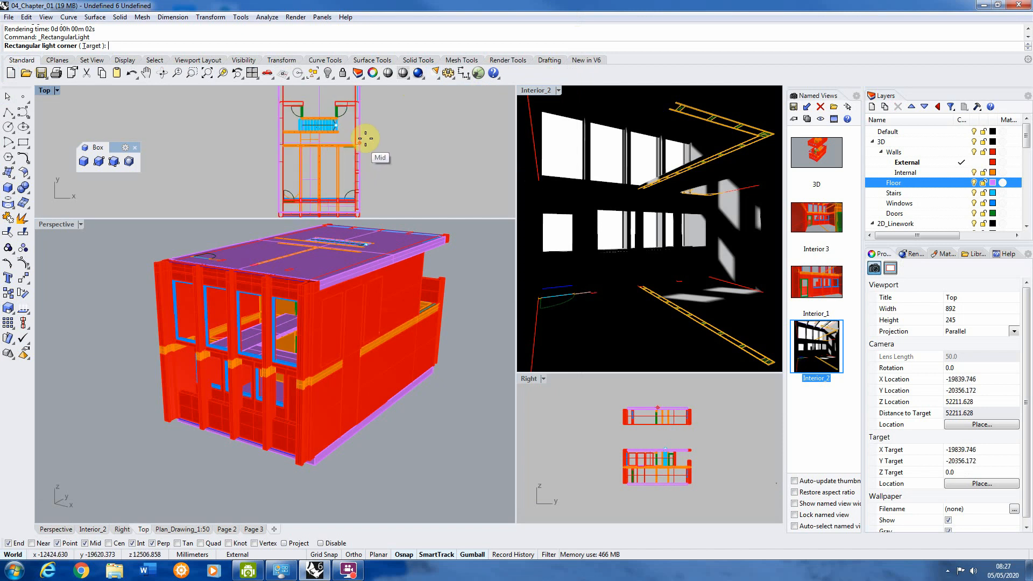
{"action": "left_click", "coordinate": [376, 130]}
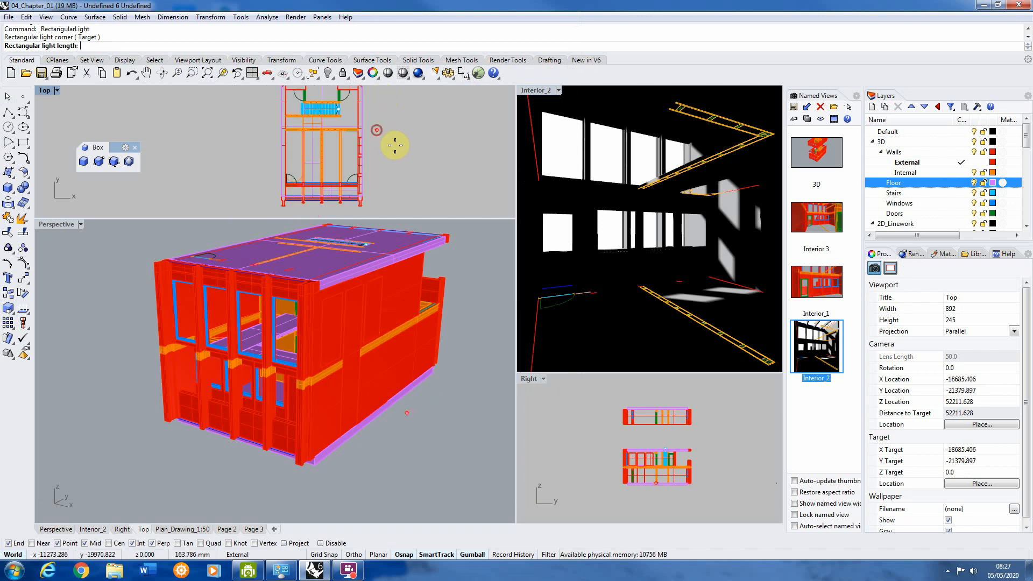
{"action": "left_click", "coordinate": [436, 144]}
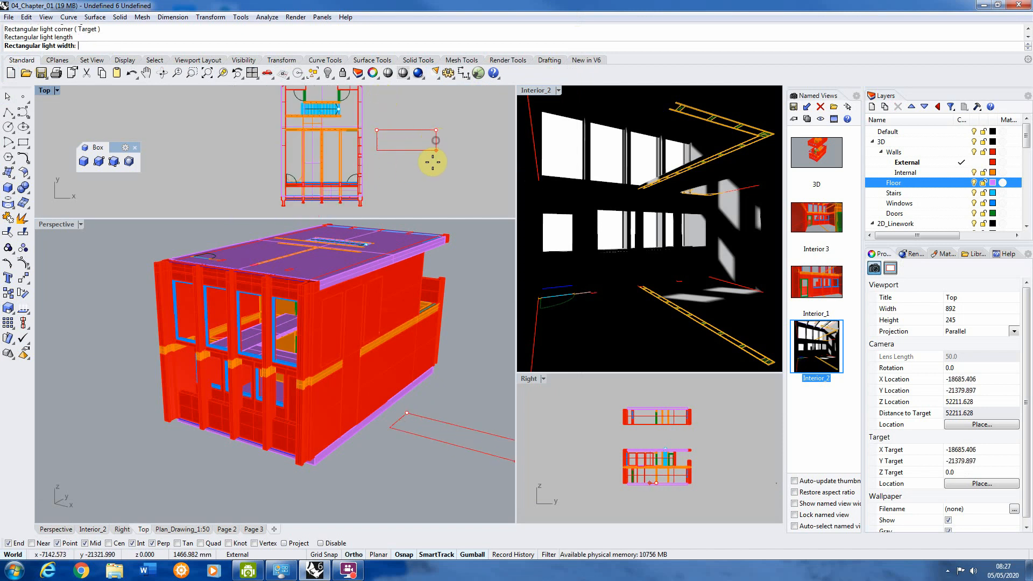
{"action": "left_click", "coordinate": [428, 189]}
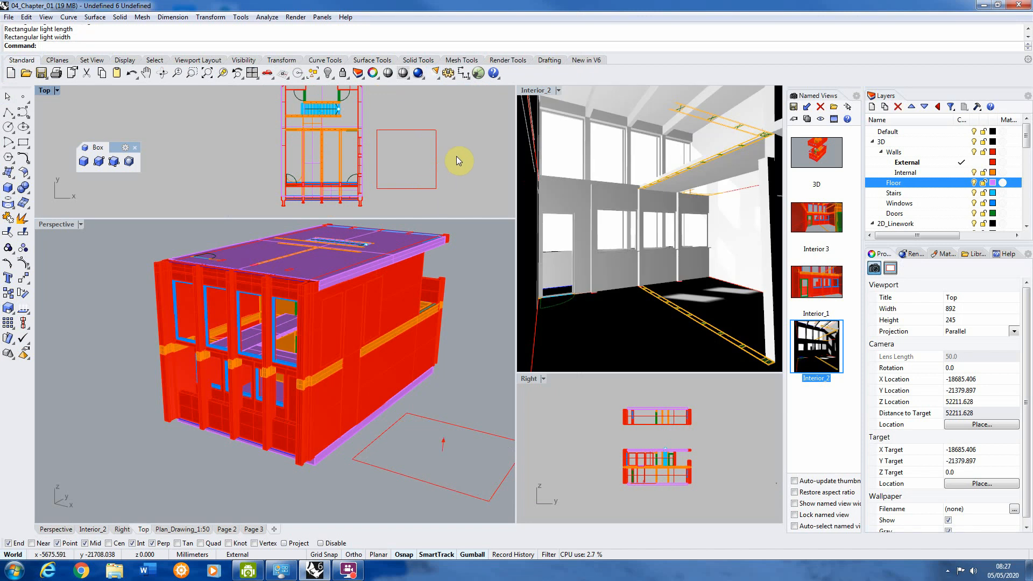
Step: Select the rectangular light and raise it vertically above ground level in the Perspective viewport
{"action": "left_click", "coordinate": [419, 173]}
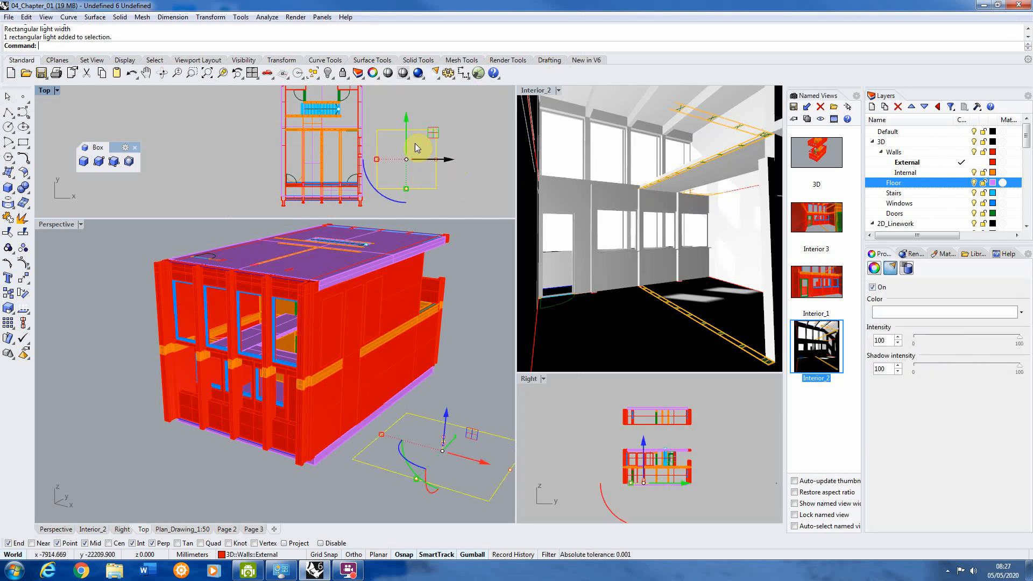
{"action": "scroll", "coordinate": [393, 151], "scroll_direction": "down", "scroll_amount": 3}
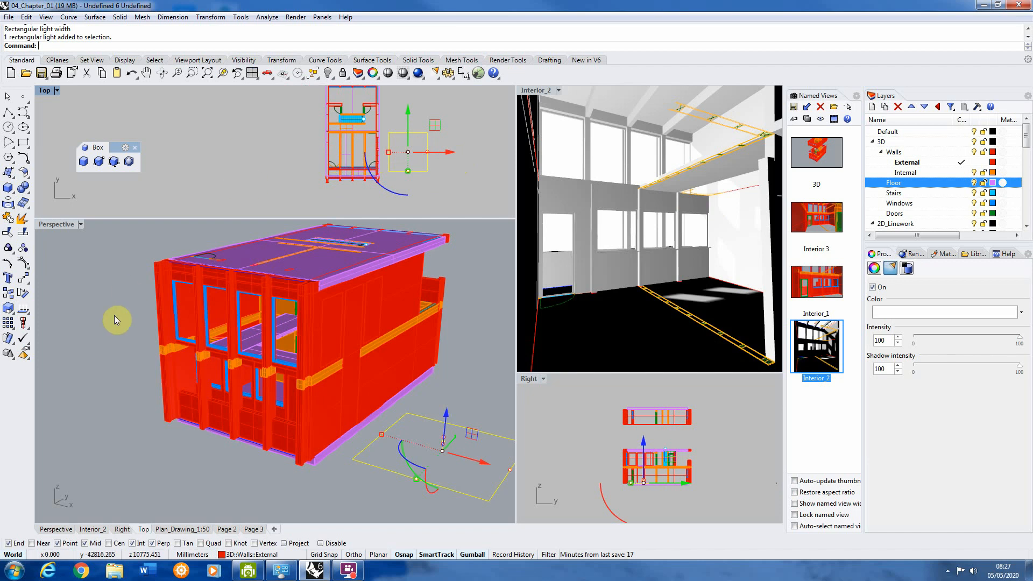
{"action": "right_click_drag", "start_coordinate": [115, 320], "coordinate": [418, 361]}
{"action": "scroll", "coordinate": [350, 286], "scroll_direction": "up", "scroll_amount": 5}
{"action": "left_click", "coordinate": [367, 297]}
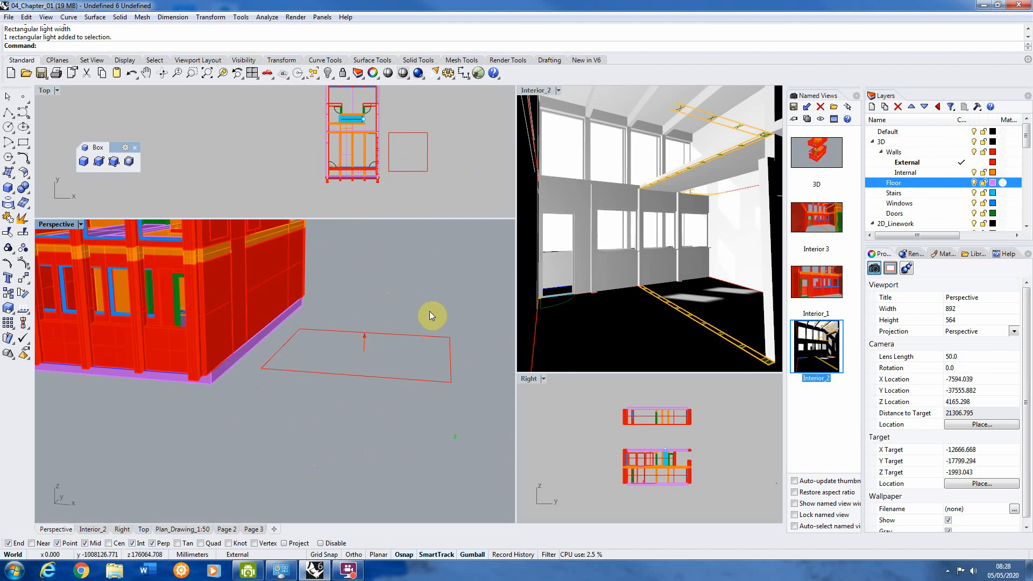
{"action": "right_click_drag", "start_coordinate": [375, 351], "coordinate": [373, 343]}
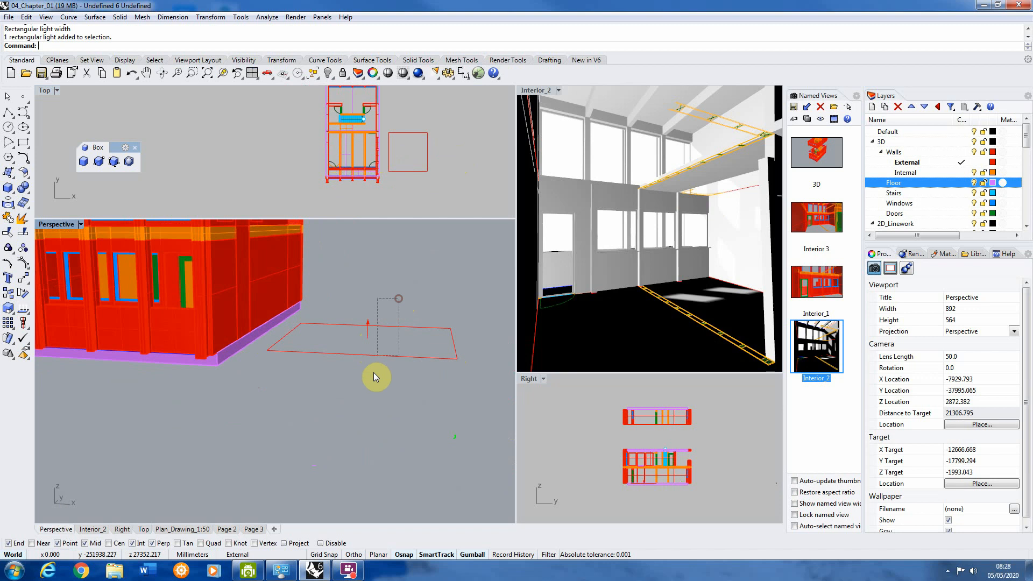
{"action": "left_click", "coordinate": [373, 355]}
{"action": "right_click_drag", "start_coordinate": [370, 319], "coordinate": [343, 311]}
{"action": "scroll", "coordinate": [344, 311], "scroll_direction": "up", "scroll_amount": 2}
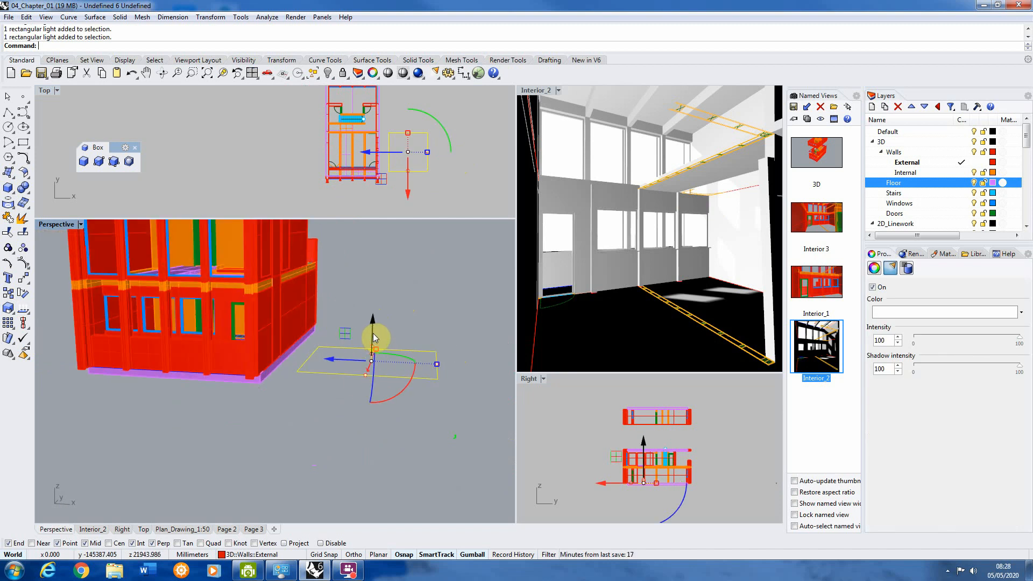
{"action": "left_click_drag", "start_coordinate": [372, 333], "coordinate": [374, 273]}
{"action": "right_click_drag", "start_coordinate": [374, 273], "coordinate": [361, 350]}
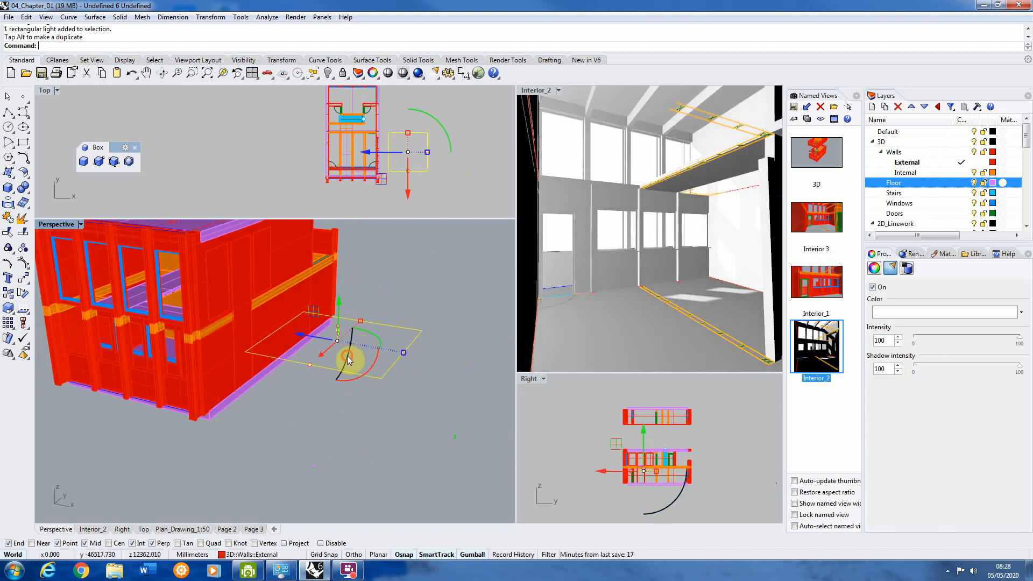
Step: Rotate the raised rectangular light about its horizontal axis pointing towards the building
{"action": "left_click_drag", "start_coordinate": [347, 359], "coordinate": [326, 303]}
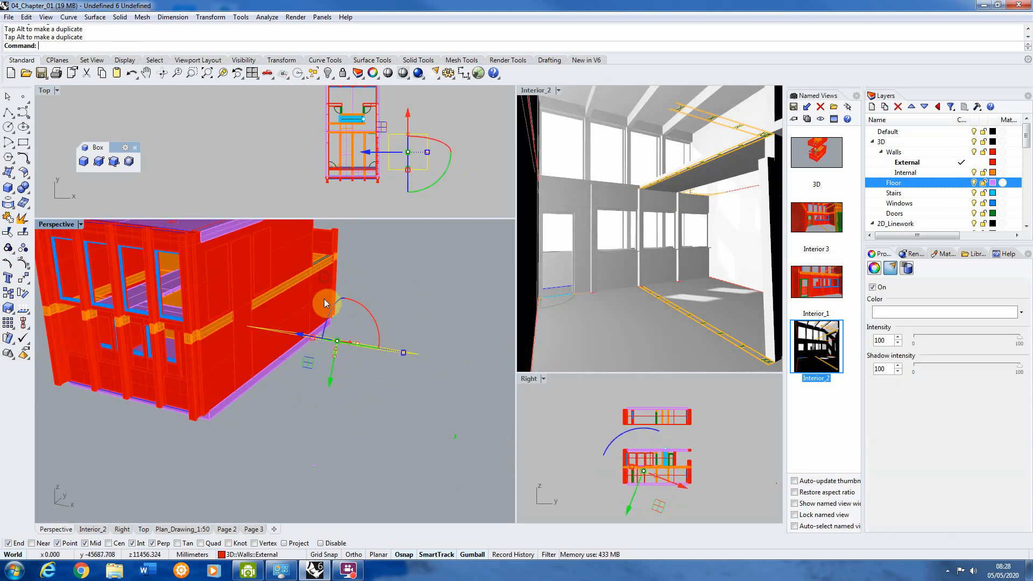
{"action": "right_click_drag", "start_coordinate": [326, 303], "coordinate": [272, 215]}
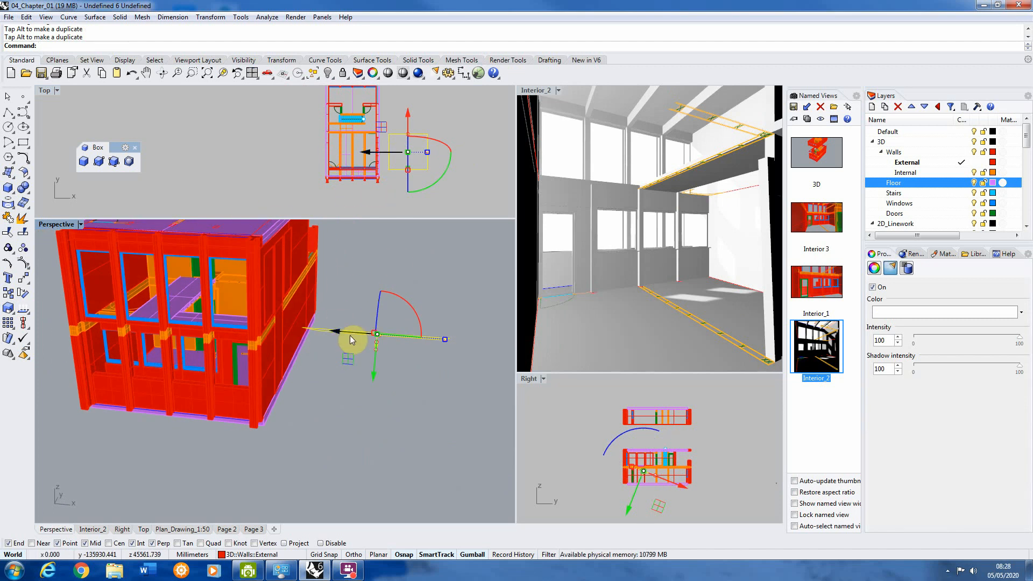
Step: Move the rectangular light sideways into the building until it is roughly centred across the building's width
{"action": "left_click_drag", "start_coordinate": [351, 336], "coordinate": [188, 316]}
{"action": "scroll", "coordinate": [201, 308], "scroll_direction": "up", "scroll_amount": 5}
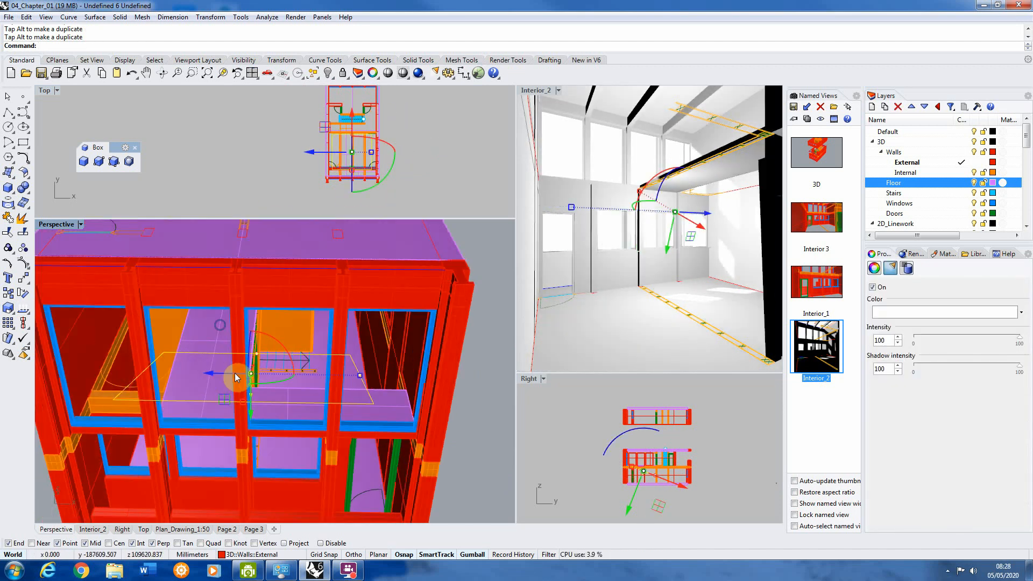
{"action": "left_click_drag", "start_coordinate": [237, 377], "coordinate": [267, 373]}
{"action": "scroll", "coordinate": [339, 374], "scroll_direction": "up", "scroll_amount": 3}
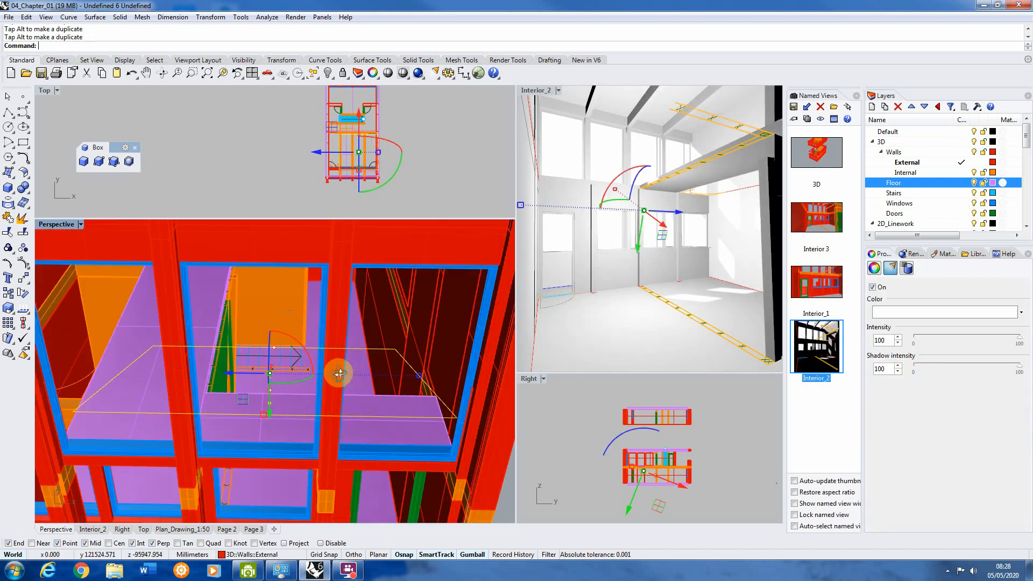
{"action": "scroll", "coordinate": [339, 374], "scroll_direction": "down", "scroll_amount": 5}
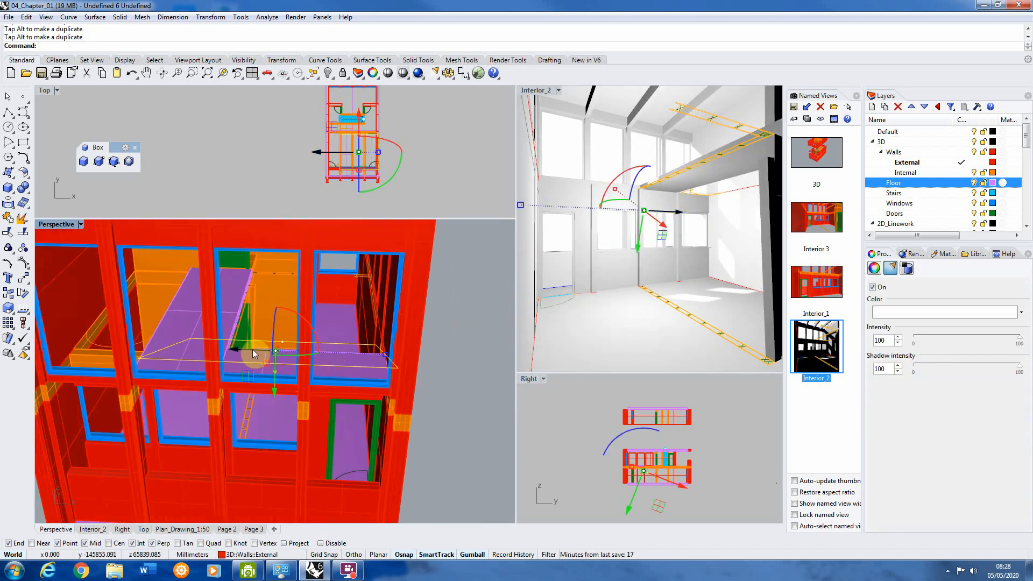
{"action": "left_click_drag", "start_coordinate": [253, 349], "coordinate": [269, 363]}
{"action": "scroll", "coordinate": [270, 362], "scroll_direction": "down", "scroll_amount": 5}
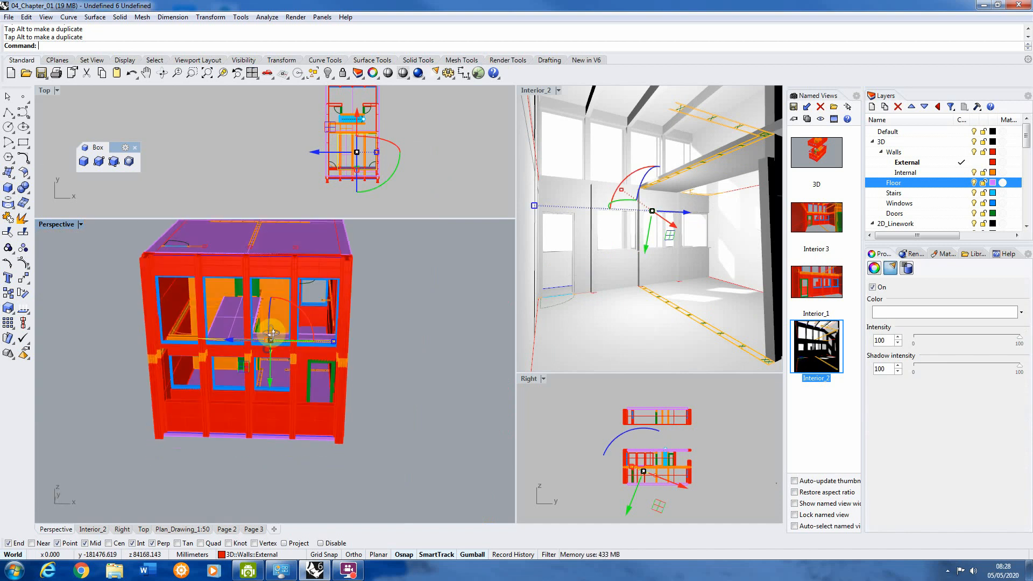
Step: Raise the rectangular light within the upper storey and shift it towards the windowed end facade
{"action": "right_click_drag", "start_coordinate": [272, 334], "coordinate": [176, 286]}
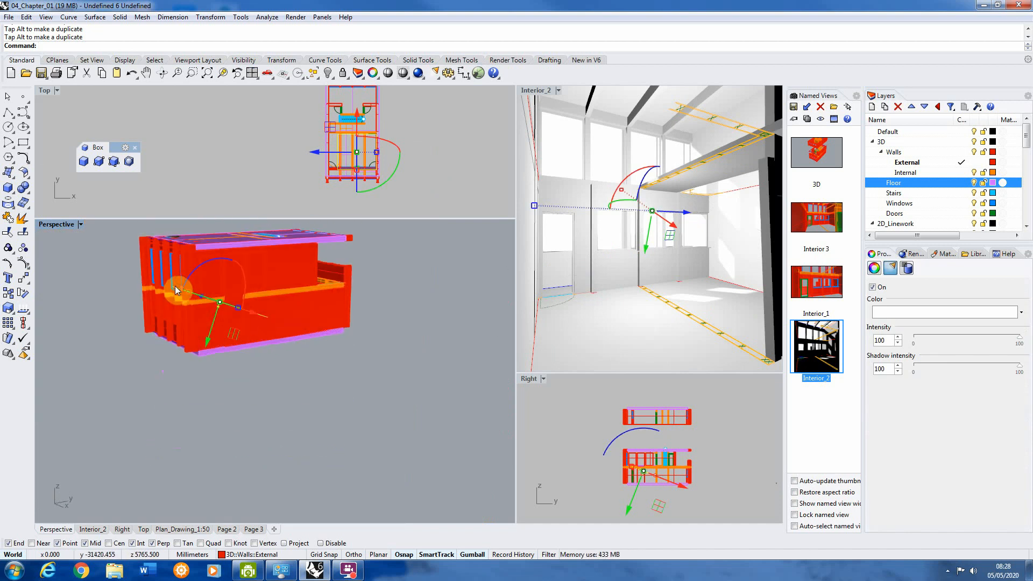
{"action": "scroll", "coordinate": [176, 287], "scroll_direction": "up", "scroll_amount": 4}
{"action": "left_click_drag", "start_coordinate": [239, 333], "coordinate": [273, 273]}
{"action": "right_click_drag", "start_coordinate": [243, 245], "coordinate": [272, 293]}
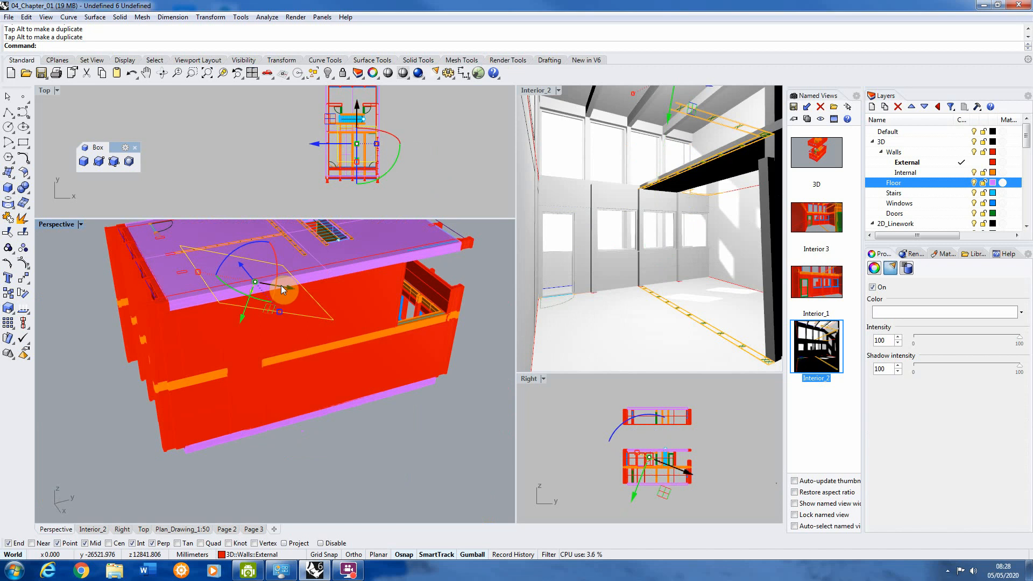
{"action": "left_click_drag", "start_coordinate": [281, 285], "coordinate": [175, 306]}
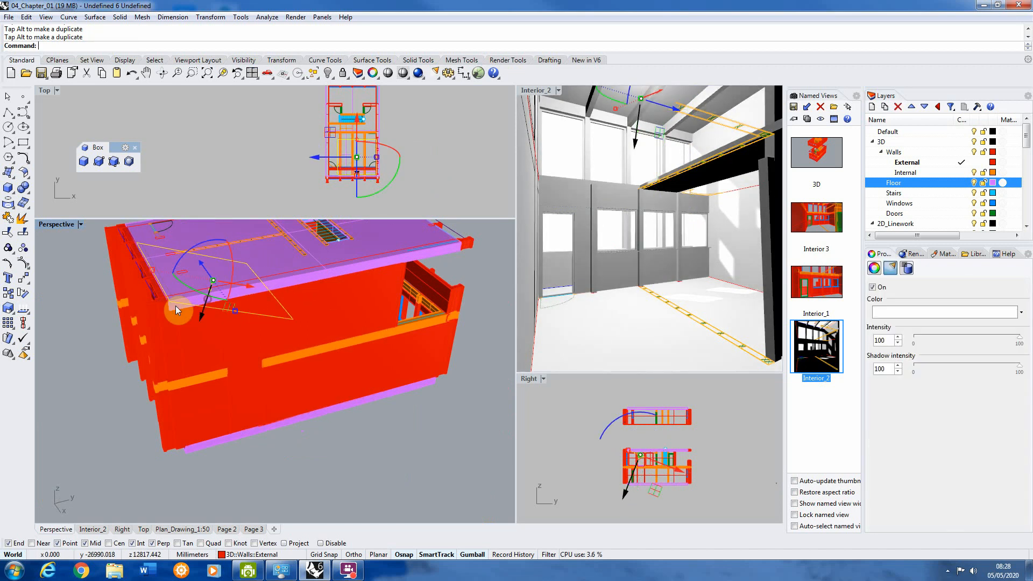
Step: Set the Perspective viewport's display mode to Ghosted to see the light through the walls
{"action": "scroll", "coordinate": [138, 305], "scroll_direction": "up", "scroll_amount": 3}
{"action": "right_click_drag", "start_coordinate": [138, 305], "coordinate": [234, 260]}
{"action": "scroll", "coordinate": [233, 258], "scroll_direction": "up", "scroll_amount": 7}
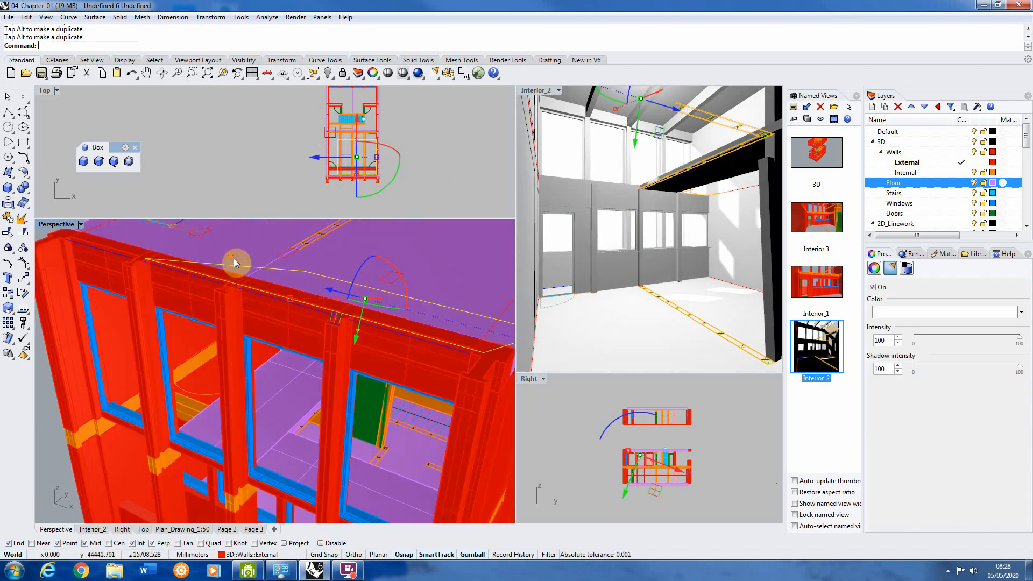
{"action": "scroll", "coordinate": [235, 262], "scroll_direction": "down", "scroll_amount": 4}
{"action": "right_click_drag", "start_coordinate": [248, 322], "coordinate": [261, 295]}
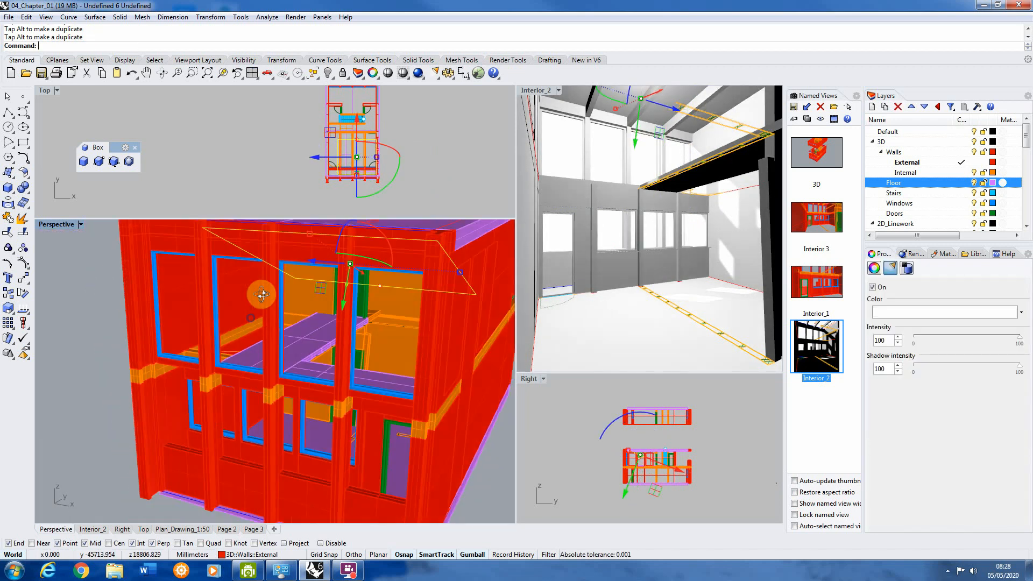
{"action": "left_click", "coordinate": [54, 225]}
{"action": "left_click", "coordinate": [132, 251]}
{"action": "scroll", "coordinate": [339, 318], "scroll_direction": "down", "scroll_amount": 5}
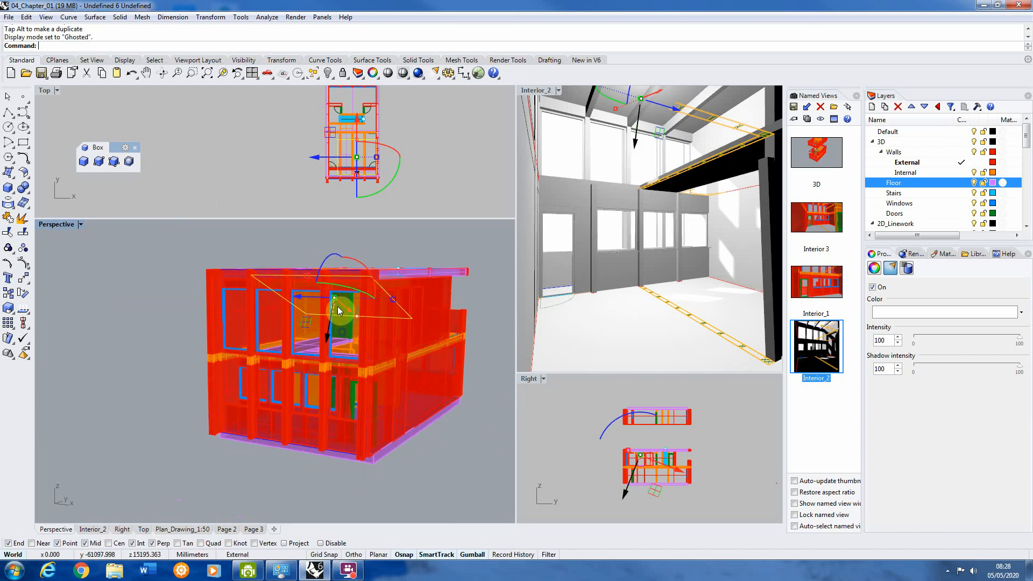
Step: Adjust the rectangular light's position behind the upper windows and tilt it more steeply
{"action": "scroll", "coordinate": [338, 309], "scroll_direction": "up", "scroll_amount": 5}
{"action": "right_click_drag", "start_coordinate": [331, 287], "coordinate": [243, 289]}
{"action": "left_click_drag", "start_coordinate": [180, 302], "coordinate": [197, 324]}
{"action": "right_click_drag", "start_coordinate": [191, 319], "coordinate": [213, 311]}
{"action": "left_click_drag", "start_coordinate": [202, 326], "coordinate": [202, 308]}
{"action": "right_click_drag", "start_coordinate": [202, 309], "coordinate": [181, 315]}
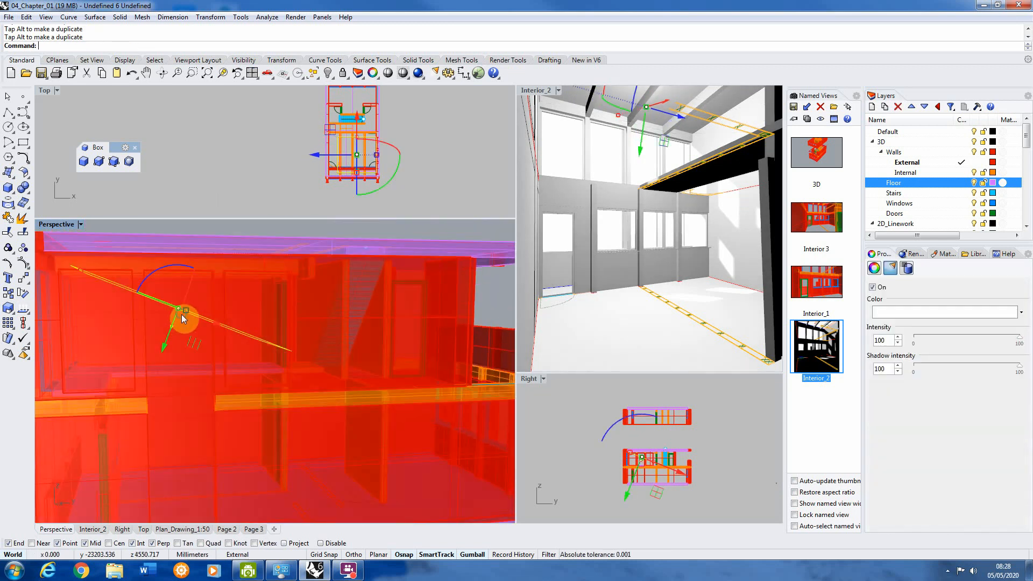
{"action": "left_click_drag", "start_coordinate": [173, 269], "coordinate": [209, 348]}
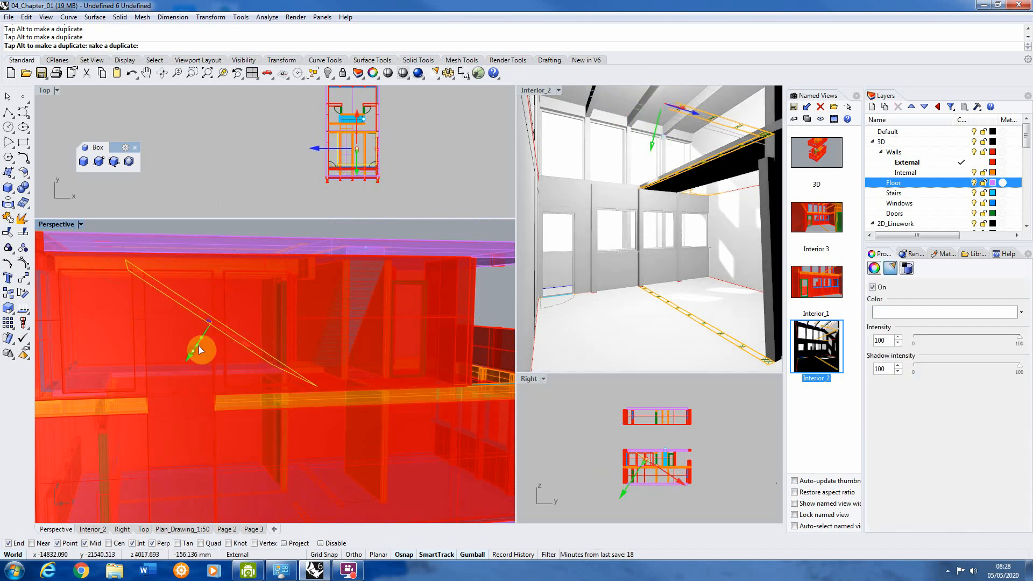
{"action": "right_click_drag", "start_coordinate": [198, 346], "coordinate": [242, 291]}
{"action": "scroll", "coordinate": [241, 291], "scroll_direction": "down", "scroll_amount": 3}
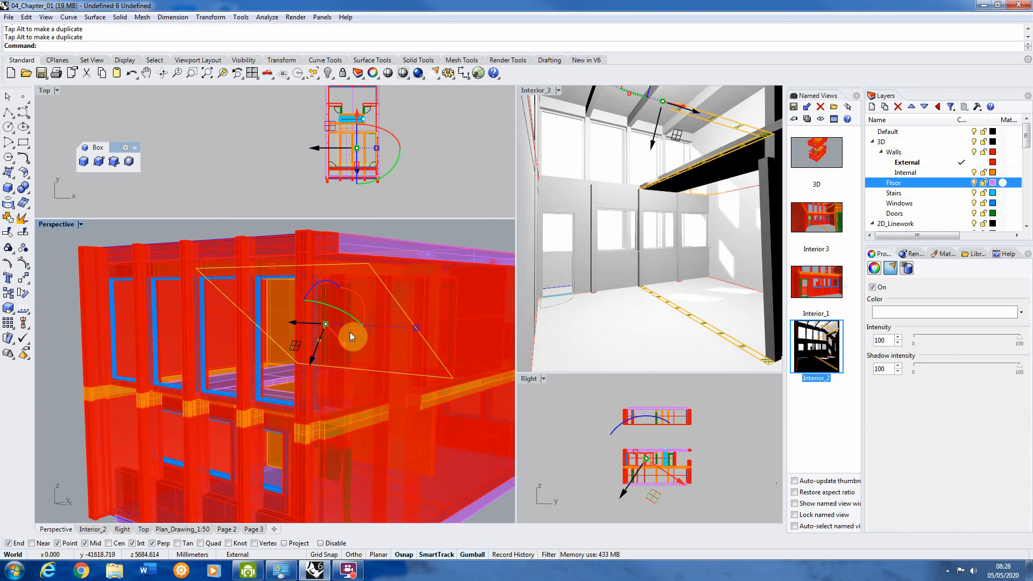
Step: Maximize the Perspective viewport and nudge the tilted light slightly farther inside from the upper windows
{"action": "scroll", "coordinate": [235, 327], "scroll_direction": "down", "scroll_amount": 2}
{"action": "right_click_drag", "start_coordinate": [234, 328], "coordinate": [394, 393]}
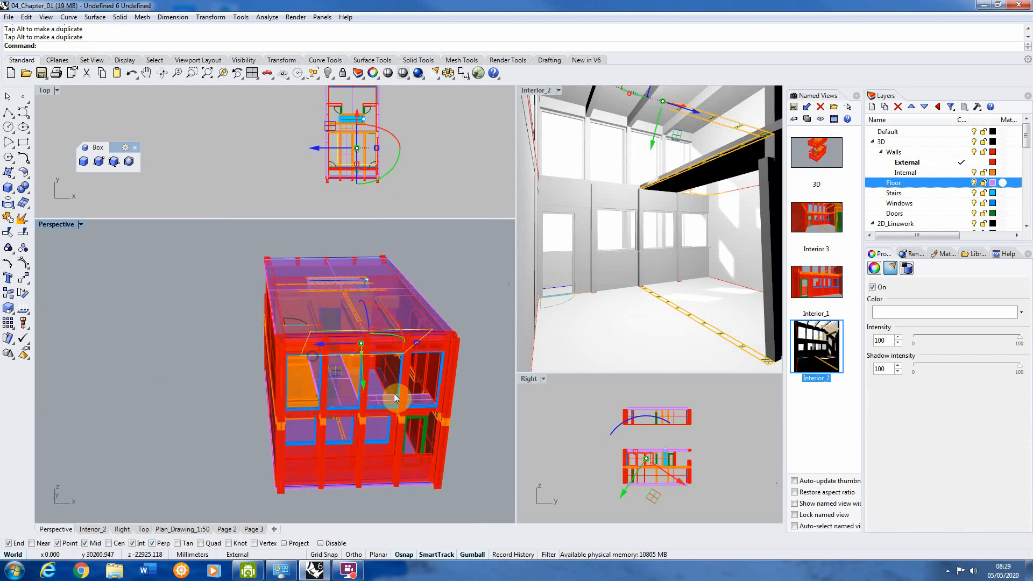
{"action": "scroll", "coordinate": [391, 386], "scroll_direction": "up", "scroll_amount": 5}
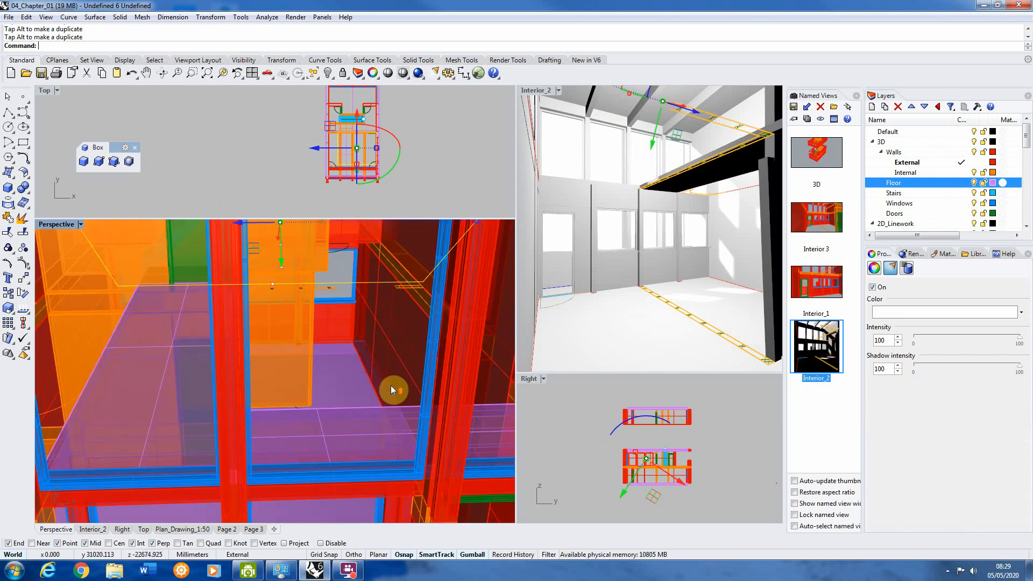
{"action": "double_click", "coordinate": [59, 223]}
{"action": "scroll", "coordinate": [393, 374], "scroll_direction": "down", "scroll_amount": 5}
{"action": "right_click_drag", "start_coordinate": [450, 338], "coordinate": [422, 304]}
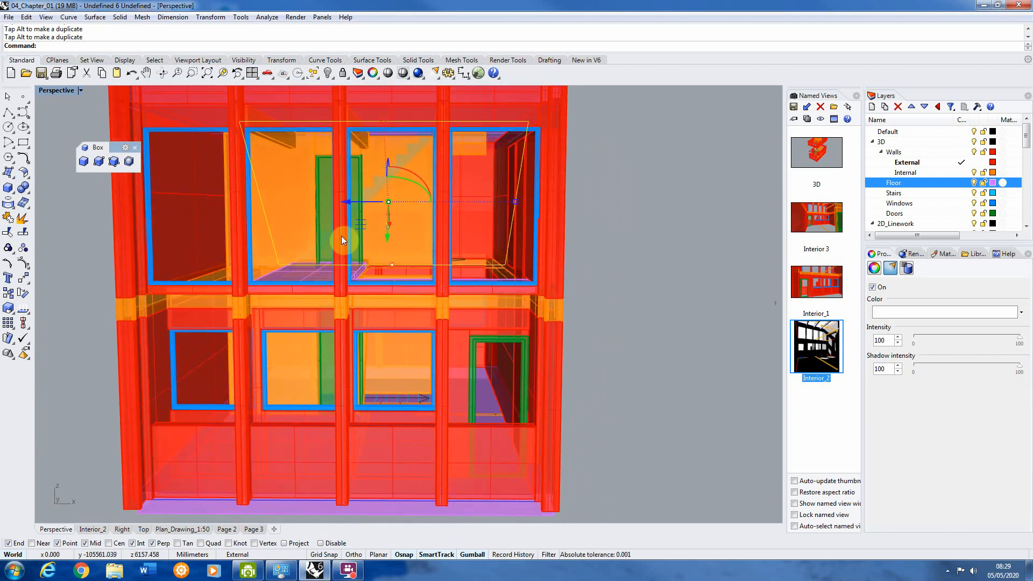
{"action": "right_click_drag", "start_coordinate": [379, 204], "coordinate": [261, 205]}
{"action": "mouse_move", "coordinate": [332, 215]}
{"action": "left_mouse_down"}
{"action": "mouse_move", "coordinate": [358, 233]}
{"action": "mouse_move", "coordinate": [331, 226]}
{"action": "left_mouse_up"}
{"action": "right_click_drag", "start_coordinate": [330, 226], "coordinate": [299, 224]}
{"action": "left_click_drag", "start_coordinate": [358, 225], "coordinate": [366, 224]}
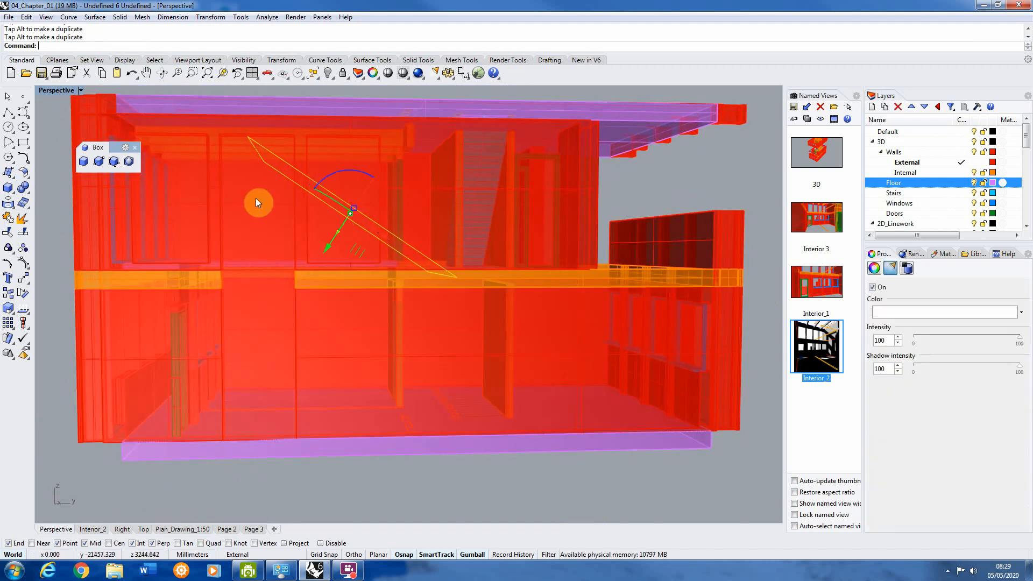
{"action": "scroll", "coordinate": [232, 212], "scroll_direction": "down", "scroll_amount": 4}
{"action": "right_click_drag", "start_coordinate": [232, 212], "coordinate": [392, 232]}
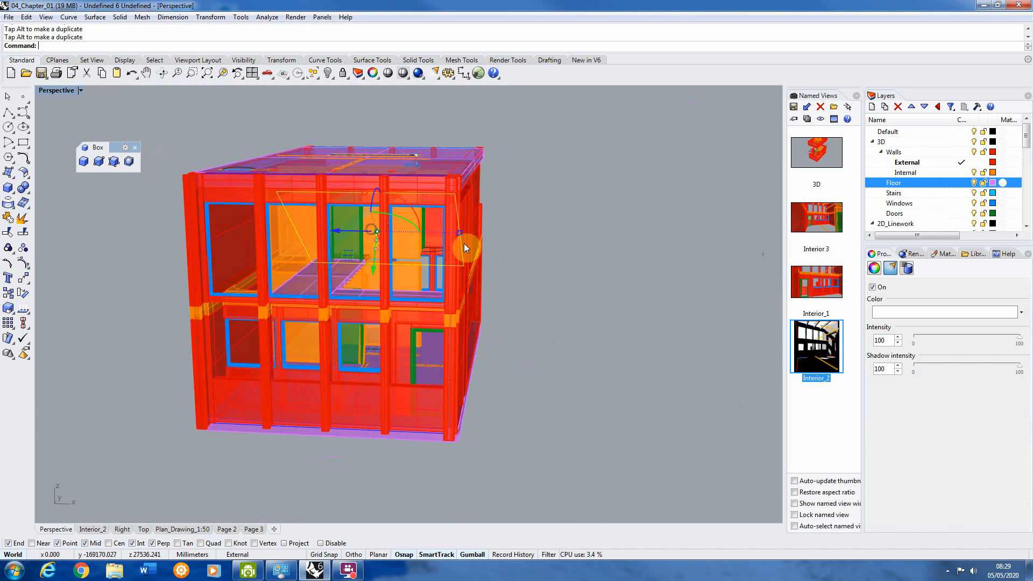
Step: Deselect and reselect the rectangular light, then restore the four-viewport layout
{"action": "left_click", "coordinate": [514, 260]}
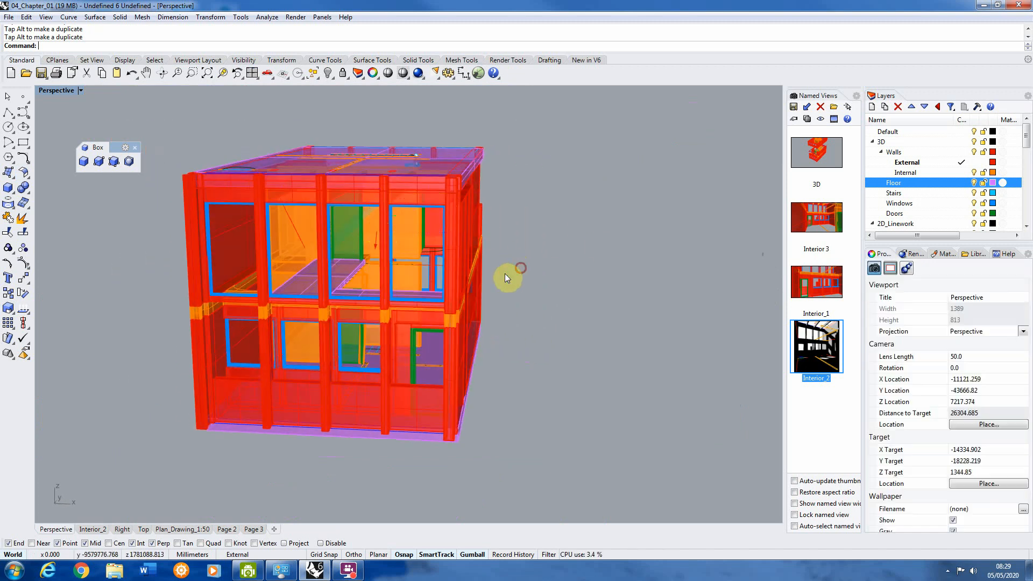
{"action": "left_click", "coordinate": [427, 267]}
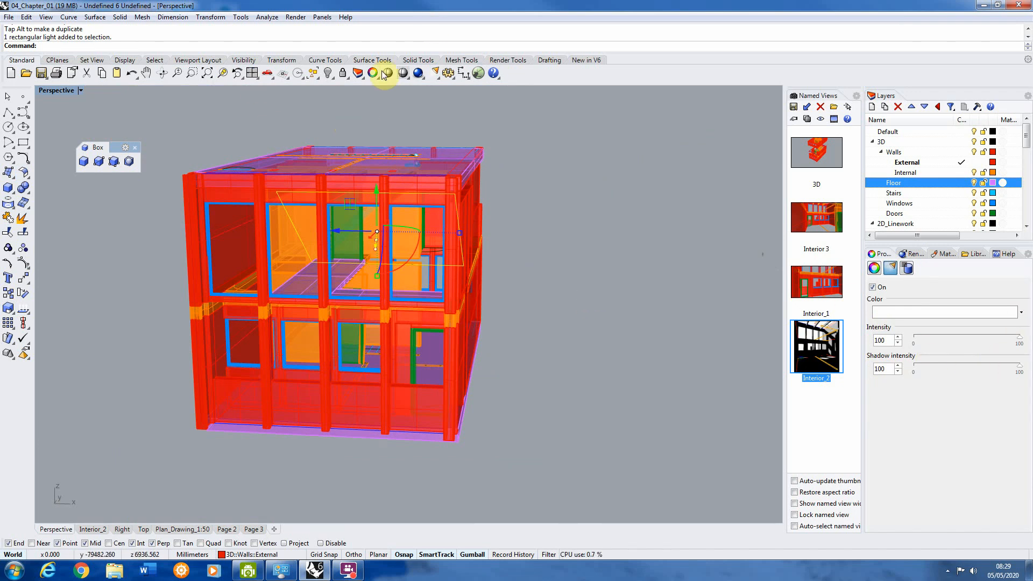
{"action": "double_click", "coordinate": [56, 89]}
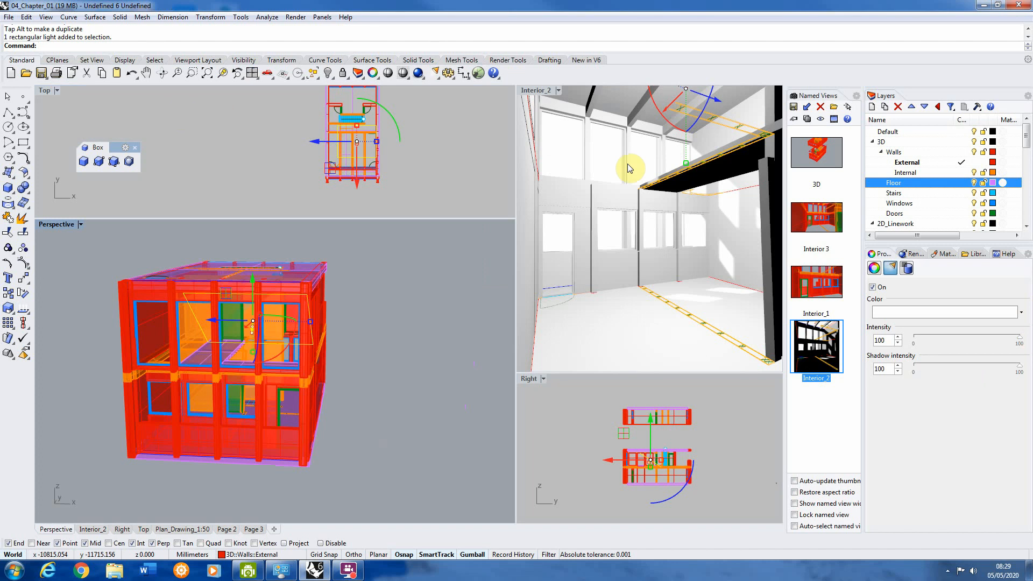
Step: Render a preview of the Interior_2 view with the rectangular light inside and close the render window
{"action": "left_click", "coordinate": [557, 124]}
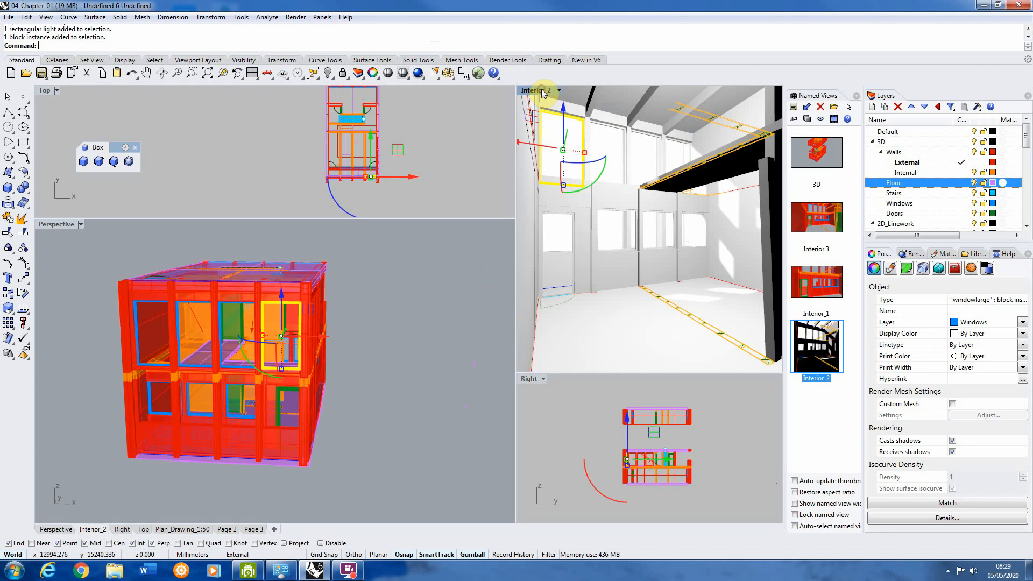
{"action": "left_click", "coordinate": [296, 17]}
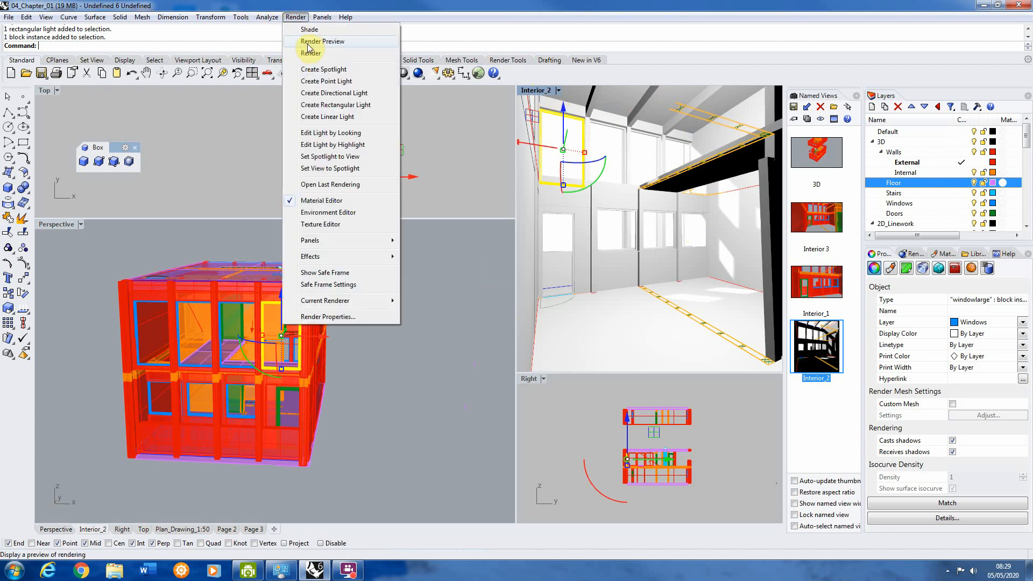
{"action": "left_click", "coordinate": [322, 43]}
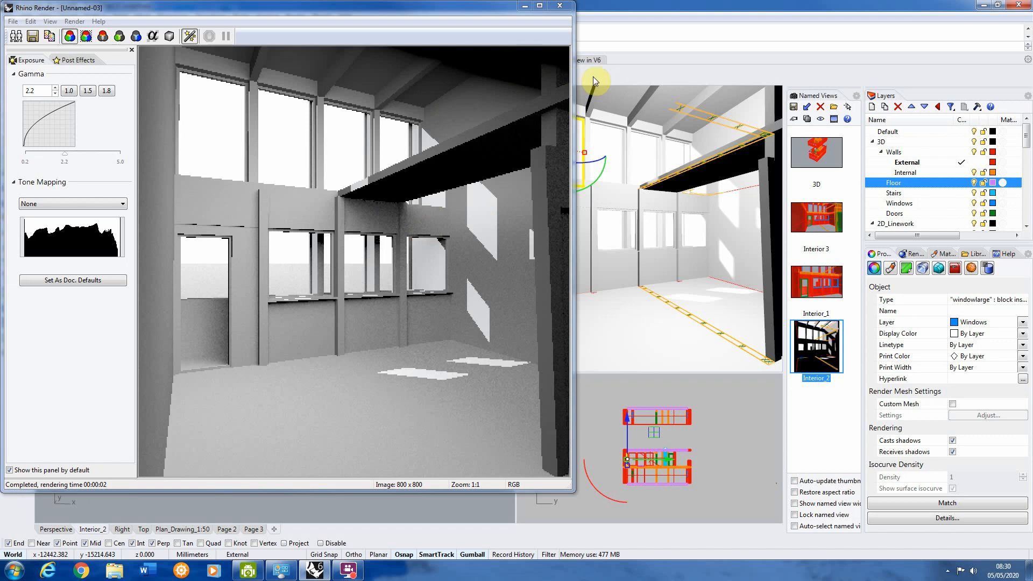
{"action": "left_click", "coordinate": [555, 7]}
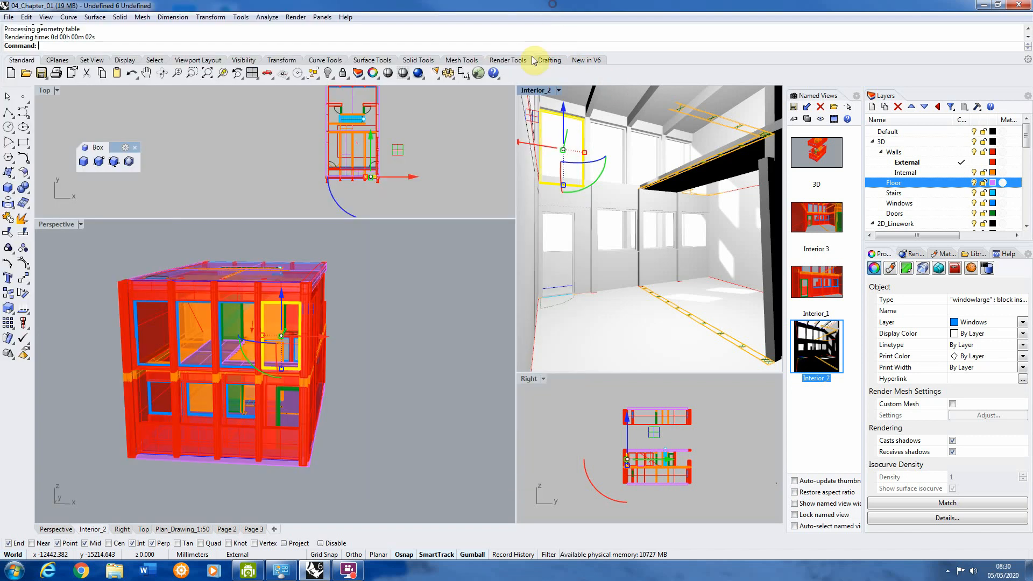
Step: Select the rectangular light in the Perspective viewport and move it deeper into the building, away from the windowed facade
{"action": "right_click_drag", "start_coordinate": [162, 335], "coordinate": [203, 310]}
{"action": "scroll", "coordinate": [131, 332], "scroll_direction": "up", "scroll_amount": 6}
{"action": "left_click", "coordinate": [229, 295]}
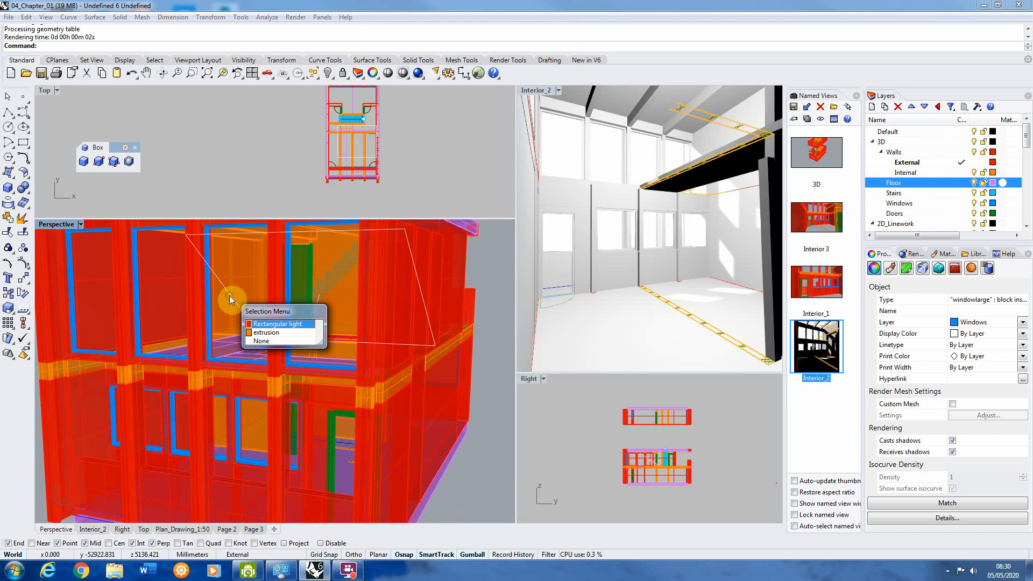
{"action": "left_click", "coordinate": [278, 323]}
{"action": "scroll", "coordinate": [282, 319], "scroll_direction": "up", "scroll_amount": 5}
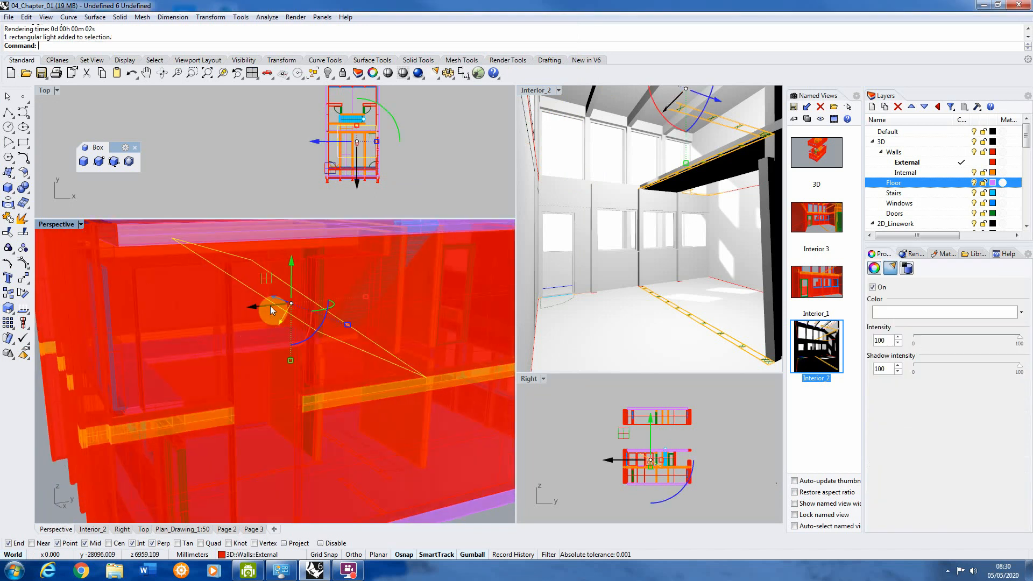
{"action": "left_click_drag", "start_coordinate": [285, 306], "coordinate": [327, 289]}
{"action": "mouse_move", "coordinate": [327, 288]}
{"action": "right_mouse_down"}
{"action": "mouse_move", "coordinate": [373, 286]}
{"action": "mouse_move", "coordinate": [334, 300]}
{"action": "right_mouse_up"}
{"action": "left_click_drag", "start_coordinate": [311, 301], "coordinate": [307, 299]}
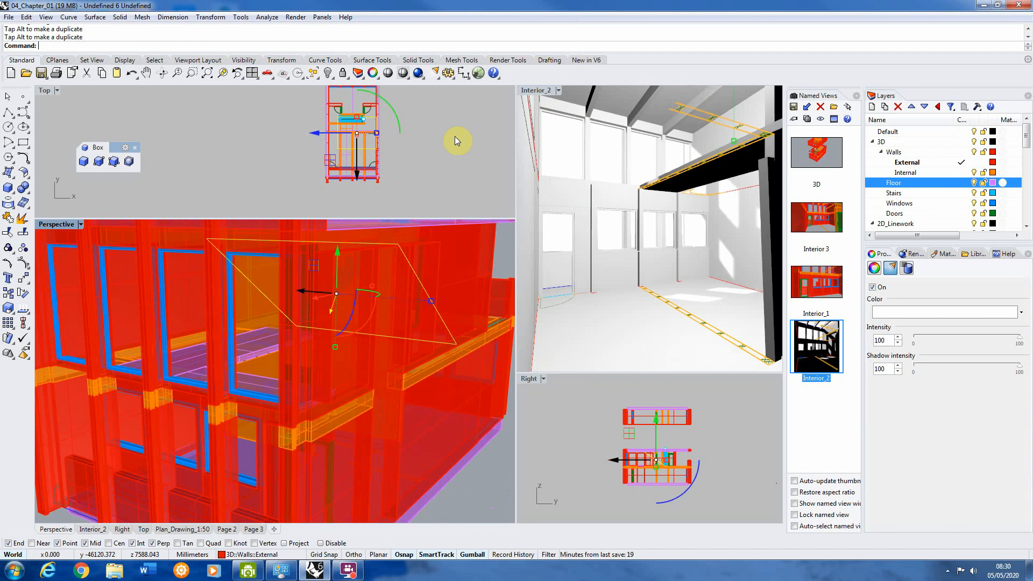
Step: Preview the Interior_2 rendering again with the light in its deeper position and close the render window
{"action": "left_click", "coordinate": [539, 120]}
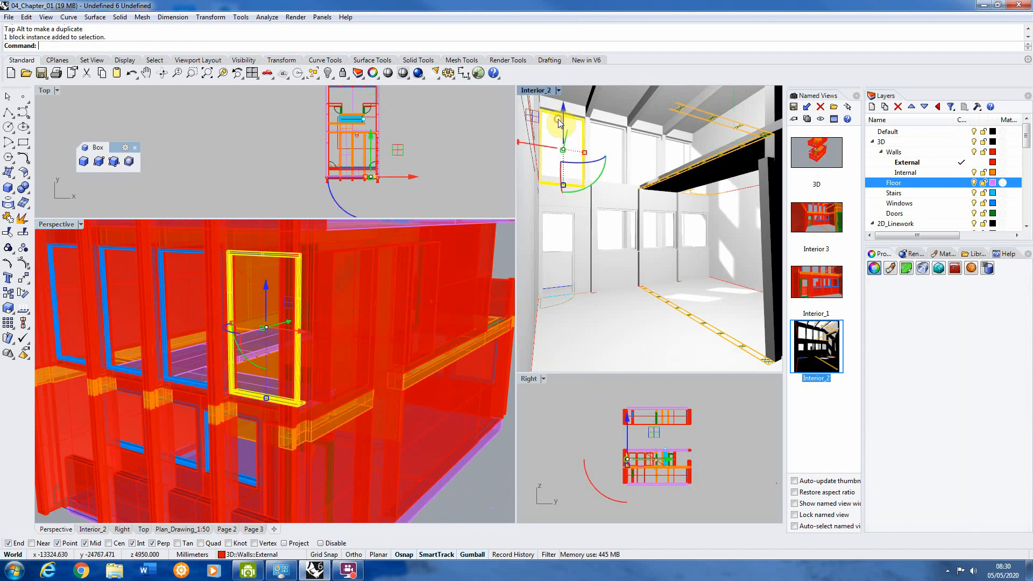
{"action": "left_click", "coordinate": [296, 17]}
{"action": "left_click", "coordinate": [322, 37]}
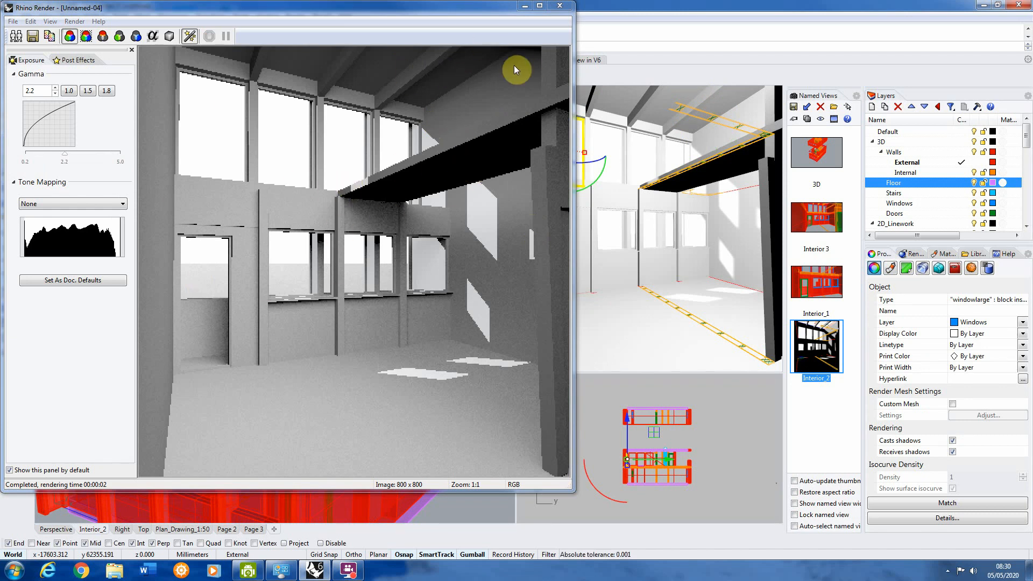
{"action": "left_click", "coordinate": [561, 5]}
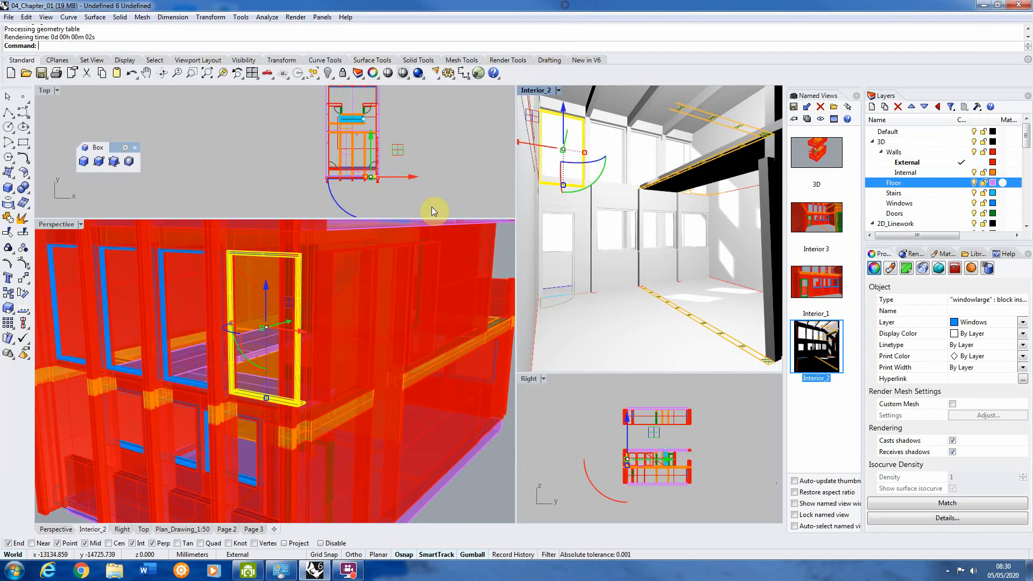
Step: Select the rectangular light and set both its intensity and its shadow intensity to 20
{"action": "right_click_drag", "start_coordinate": [252, 248], "coordinate": [248, 240]}
{"action": "left_click", "coordinate": [242, 274]}
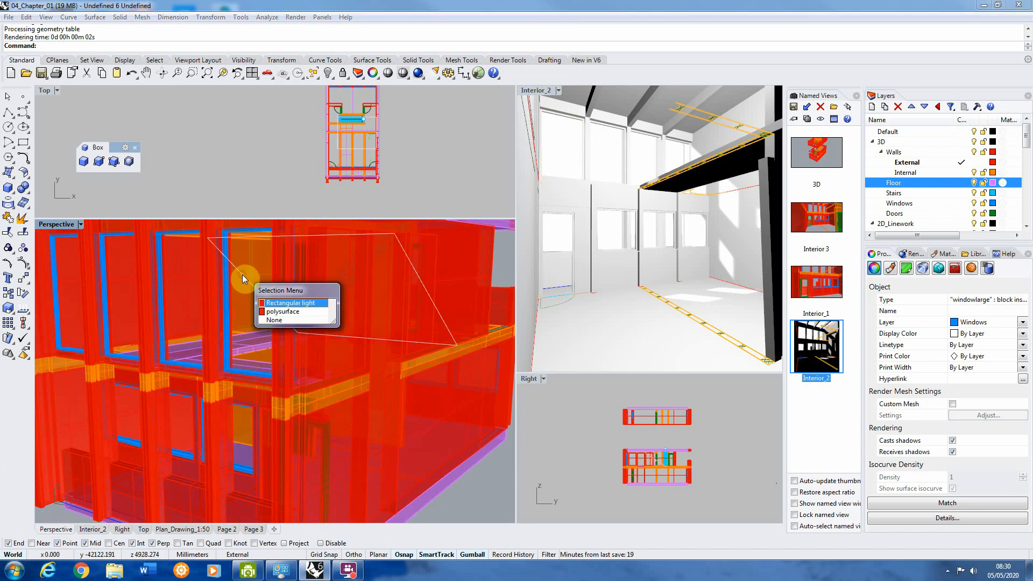
{"action": "left_click", "coordinate": [291, 303]}
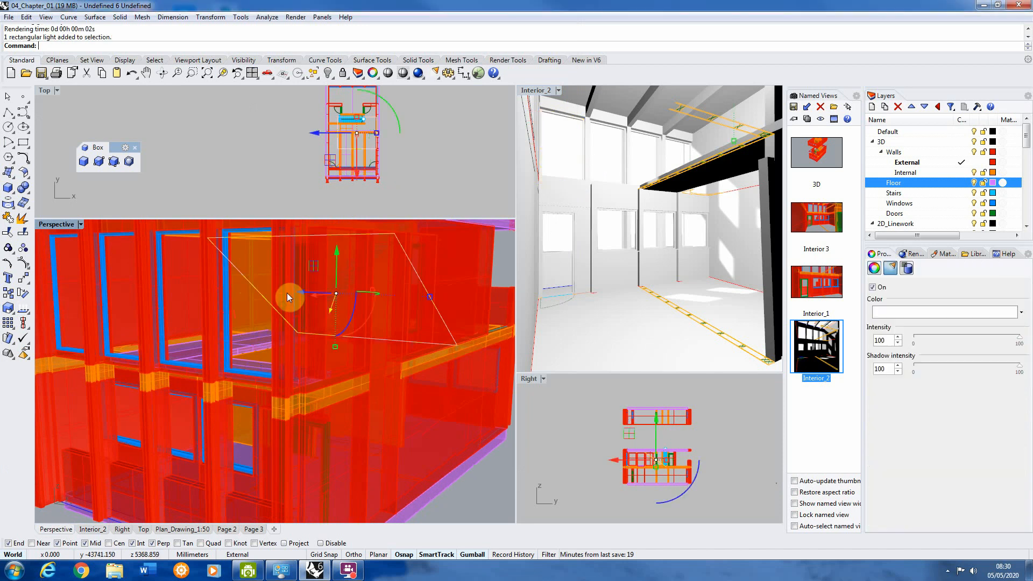
{"action": "double_click", "coordinate": [882, 340]}
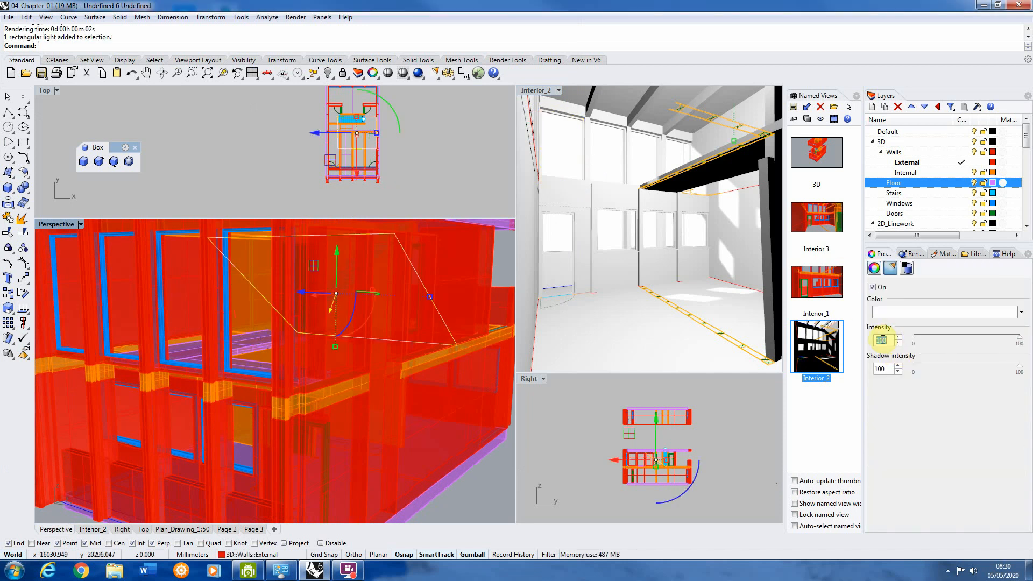
{"action": "type", "text": "20"}
{"action": "double_click", "coordinate": [885, 369]}
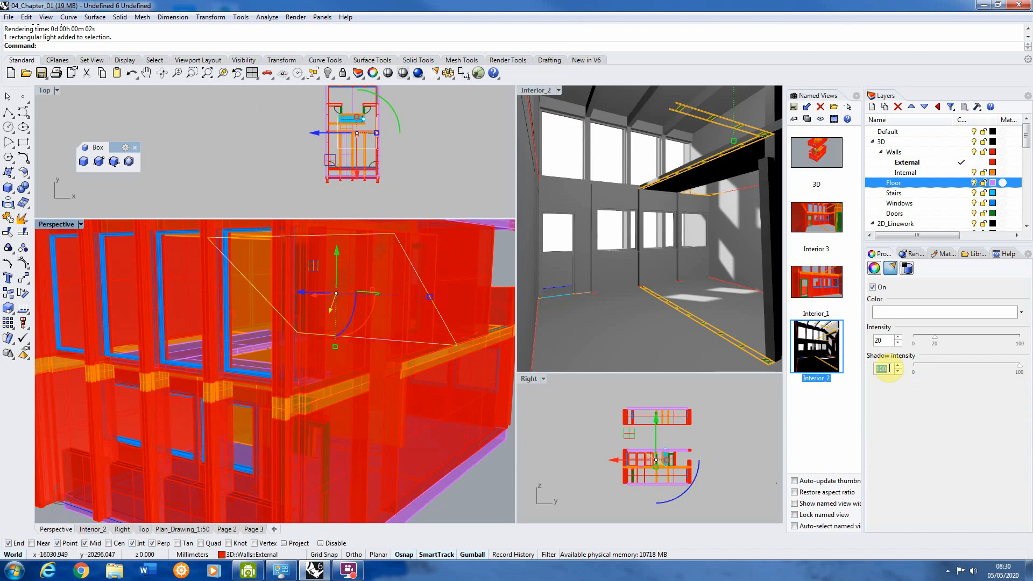
{"action": "type", "text": "20"}
{"action": "double_click", "coordinate": [882, 340]}
{"action": "left_click", "coordinate": [885, 370]}
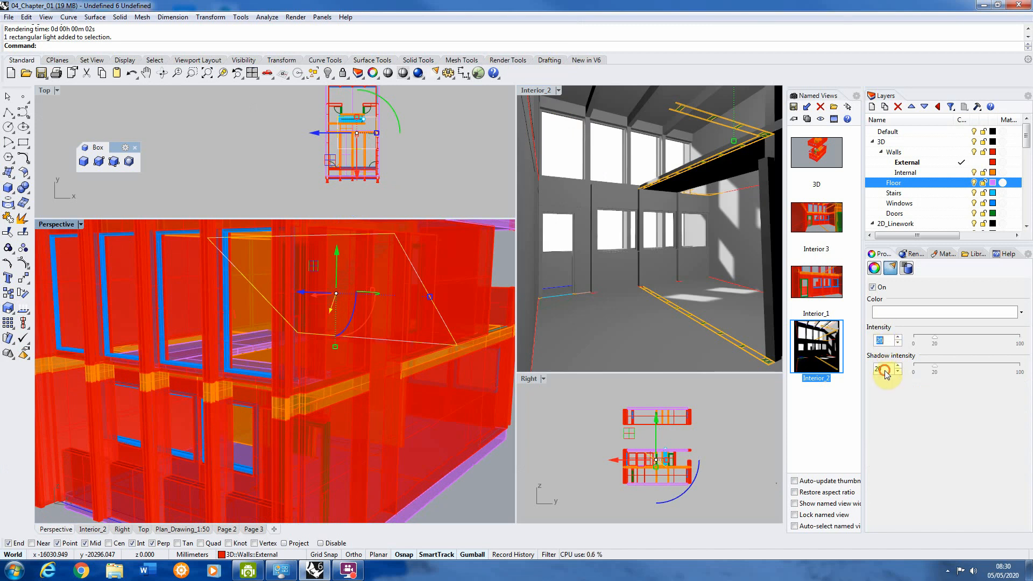
Step: Deselect the rectangular light, render a preview of Interior_2 with its intensity settings at 20, and close the render window
{"action": "double_click", "coordinate": [886, 372]}
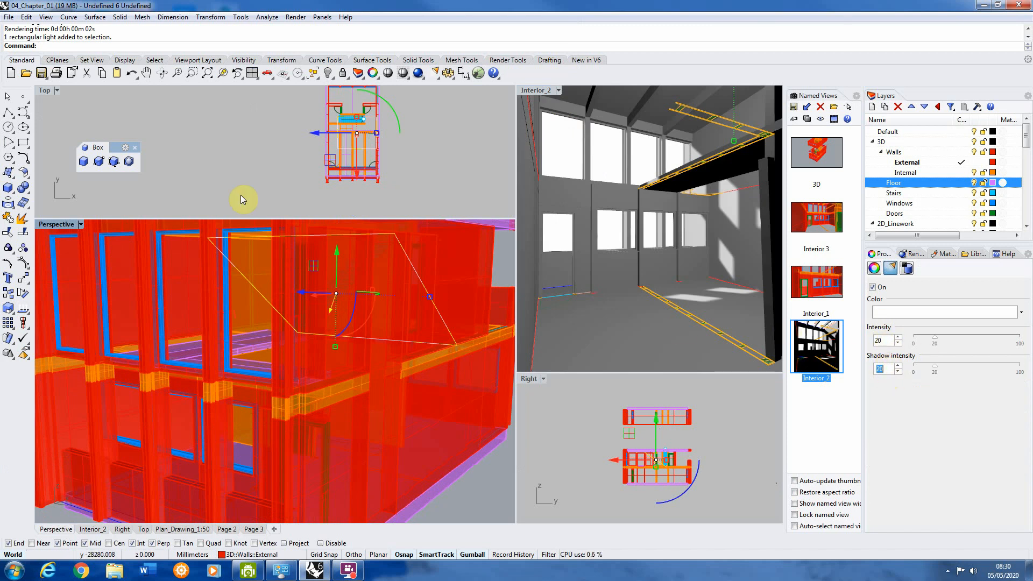
{"action": "left_click", "coordinate": [243, 173]}
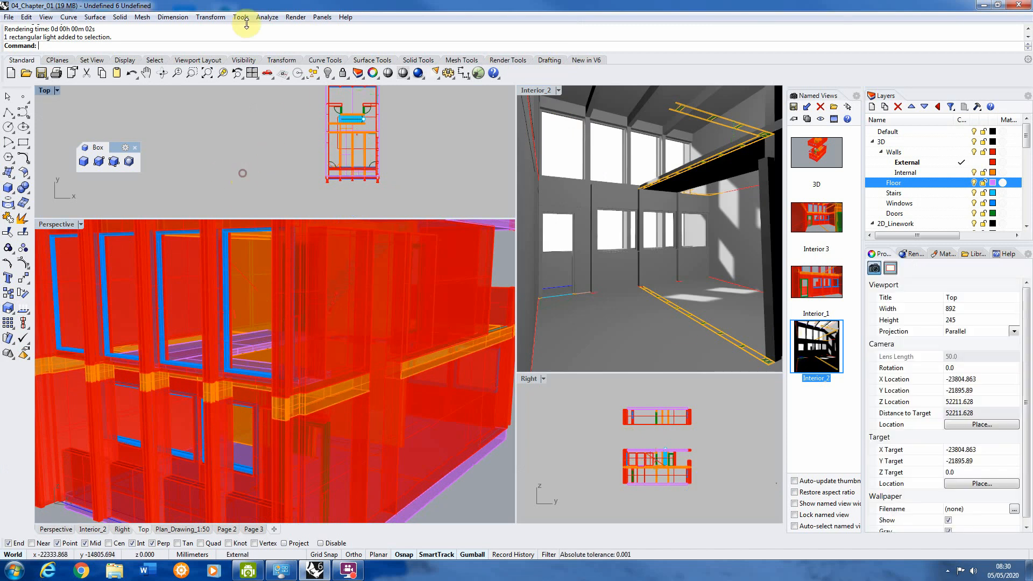
{"action": "left_click", "coordinate": [589, 154]}
{"action": "left_click", "coordinate": [296, 16]}
{"action": "left_click", "coordinate": [312, 40]}
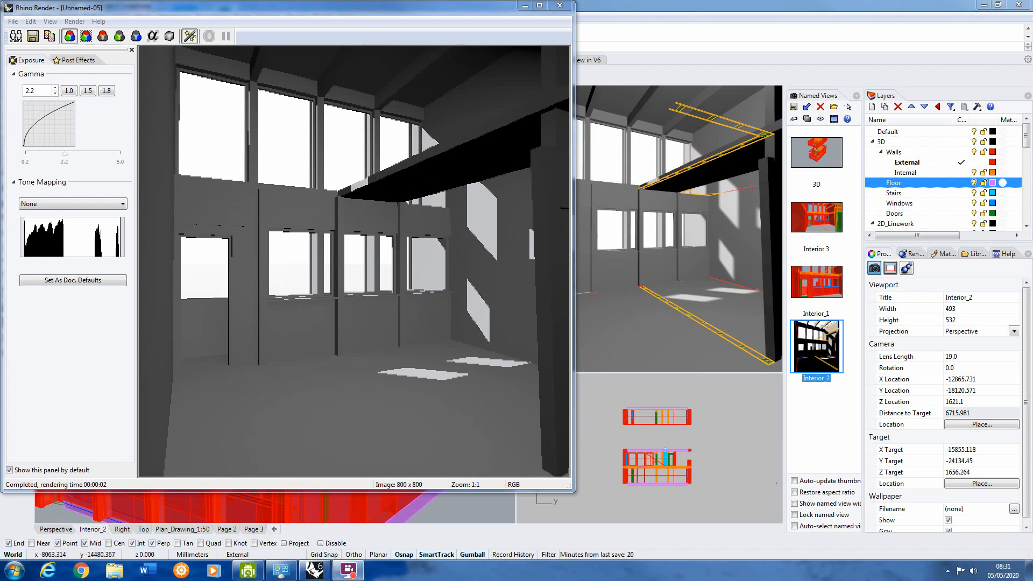
{"action": "left_click", "coordinate": [618, 60]}
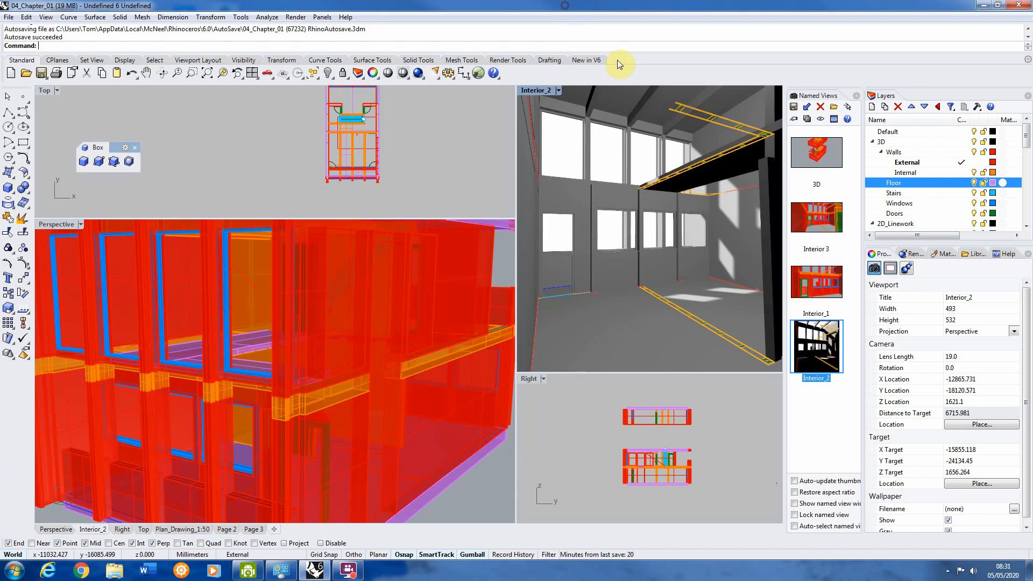
Step: Select the rectangular light in the Perspective viewport and change its color to a pale blue
{"action": "left_click", "coordinate": [243, 275]}
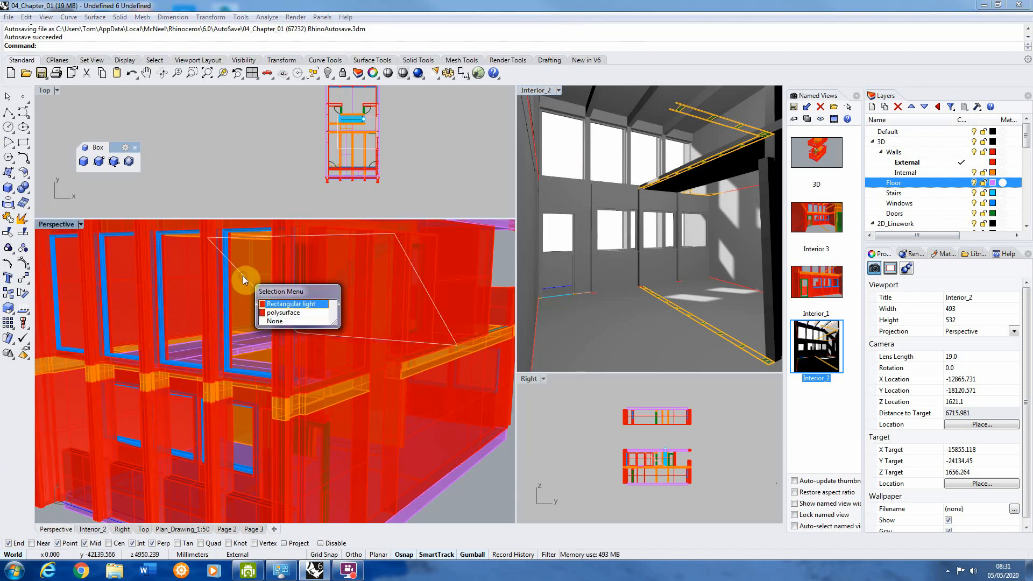
{"action": "left_click", "coordinate": [307, 306]}
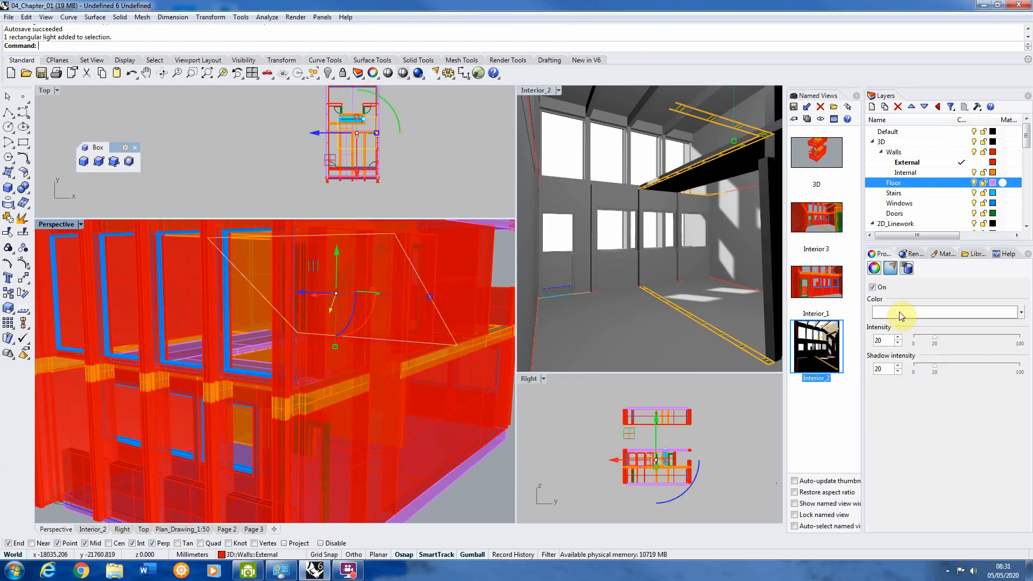
{"action": "left_click", "coordinate": [902, 313]}
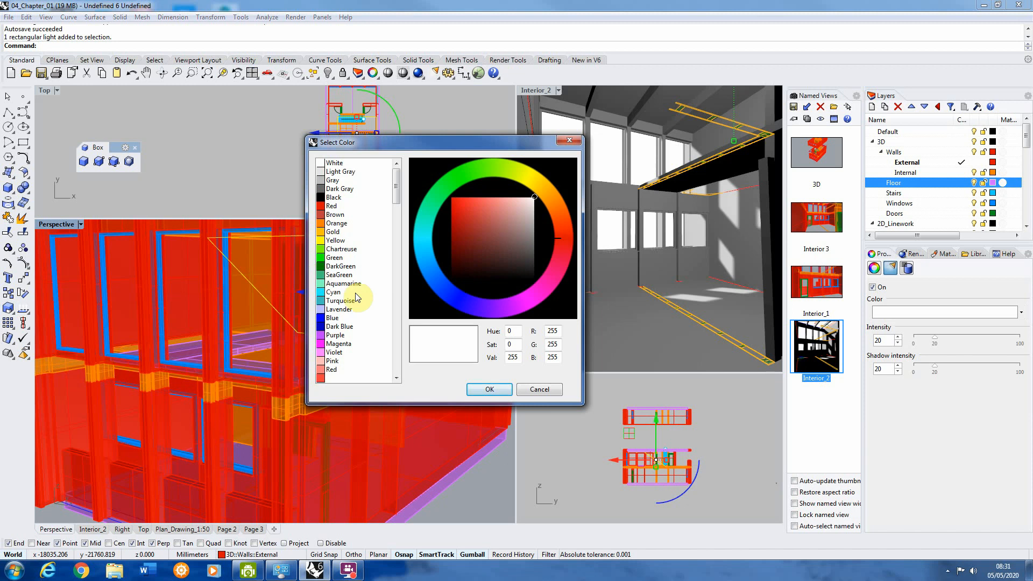
{"action": "left_click_drag", "start_coordinate": [422, 232], "coordinate": [433, 263]}
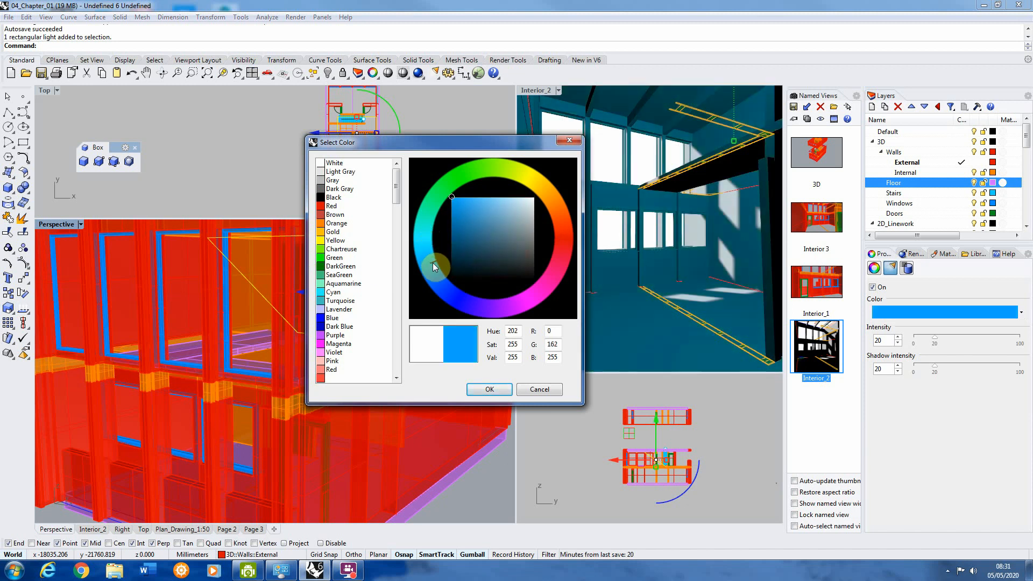
{"action": "mouse_move", "coordinate": [481, 208]}
{"action": "left_mouse_down"}
{"action": "mouse_move", "coordinate": [476, 200]}
{"action": "mouse_move", "coordinate": [505, 197]}
{"action": "left_mouse_up"}
{"action": "left_click", "coordinate": [489, 396]}
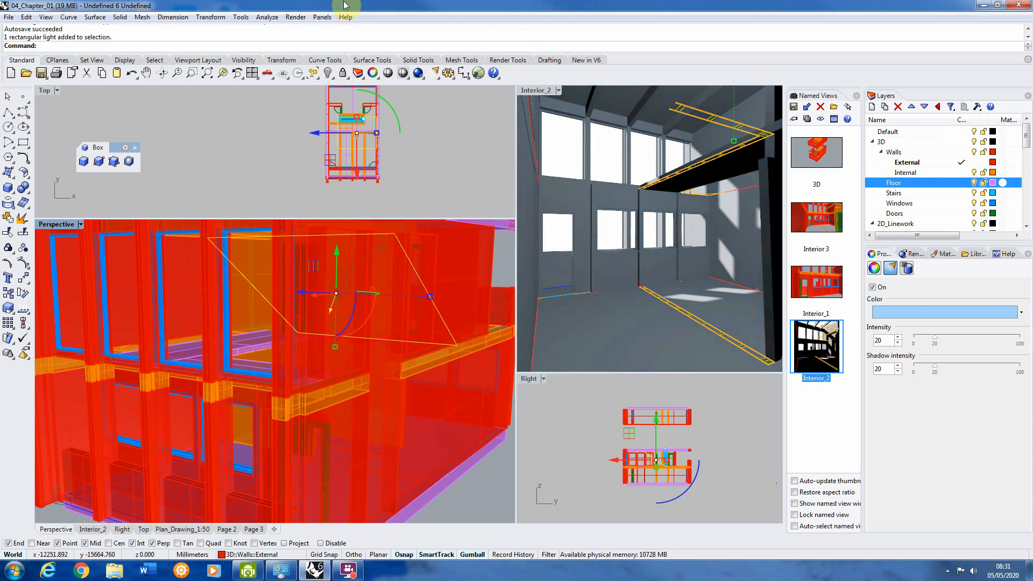
{"action": "left_click", "coordinate": [296, 17]}
{"action": "left_click", "coordinate": [316, 42]}
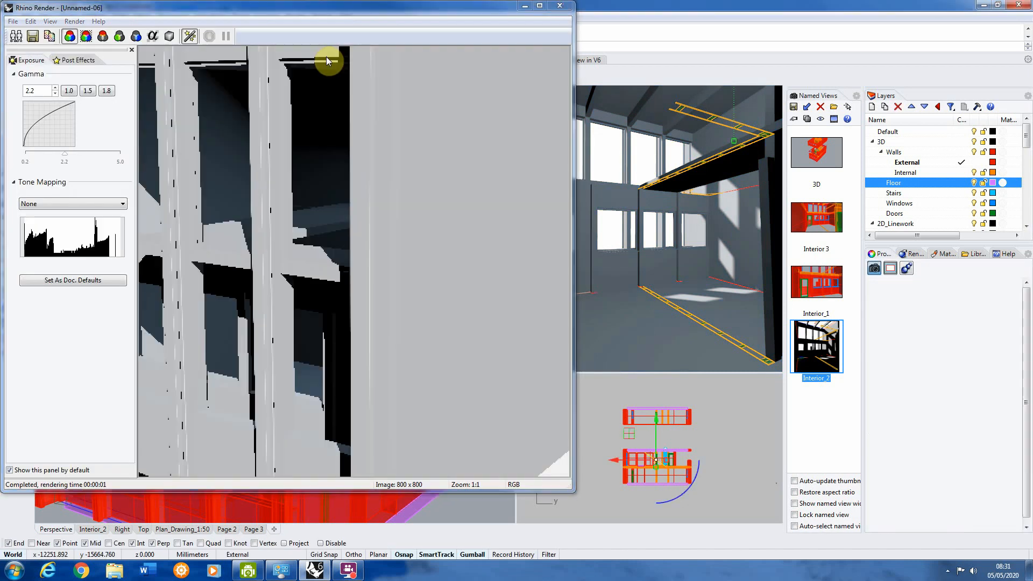
{"action": "left_click", "coordinate": [560, 7]}
Step: Render a preview of the Interior_2 view with the pale blue light and close the render window
{"action": "left_click", "coordinate": [578, 124]}
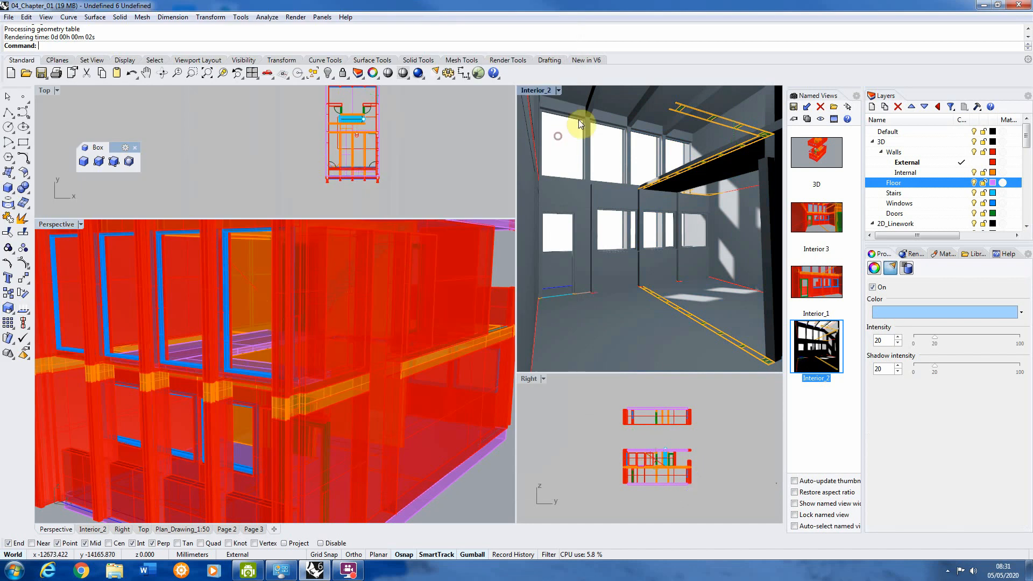
{"action": "left_click", "coordinate": [293, 18]}
{"action": "left_click", "coordinate": [316, 42]}
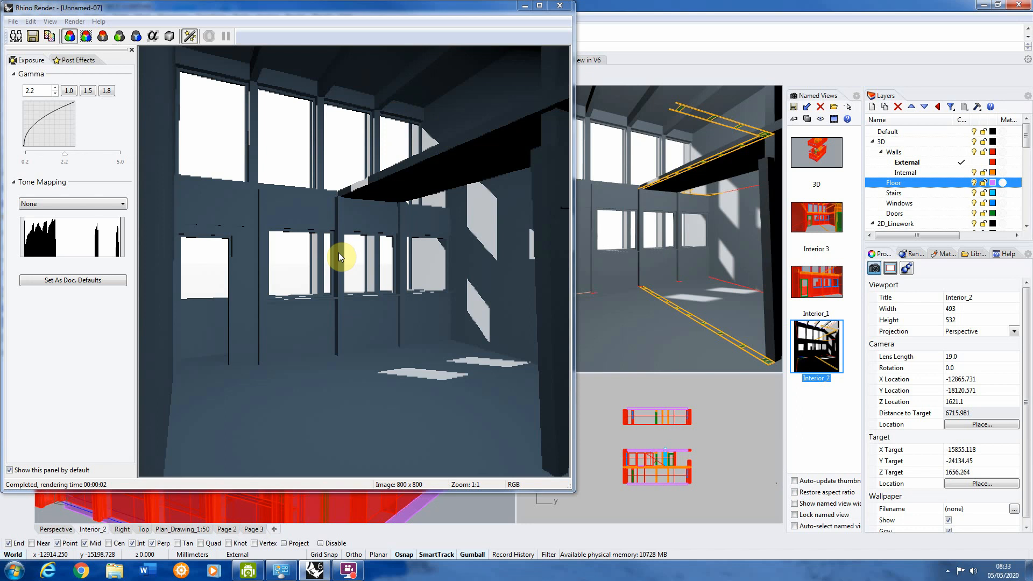
{"action": "left_click_drag", "start_coordinate": [511, 7], "coordinate": [664, 6]}
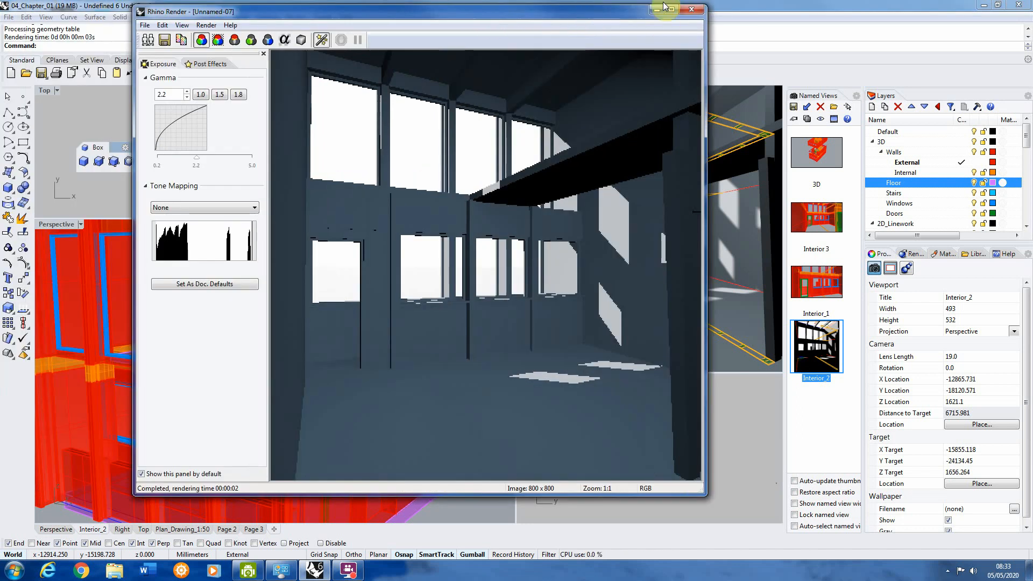
{"action": "left_click", "coordinate": [690, 9]}
Step: Delete the ground-floor infill extrusion from the long side wall in the Perspective viewport, leaving the surrounding wall polysurface in place
{"action": "scroll", "coordinate": [676, 317], "scroll_direction": "up", "scroll_amount": 3}
{"action": "scroll", "coordinate": [450, 287], "scroll_direction": "down", "scroll_amount": 6}
{"action": "right_click_drag", "start_coordinate": [328, 297], "coordinate": [321, 331]}
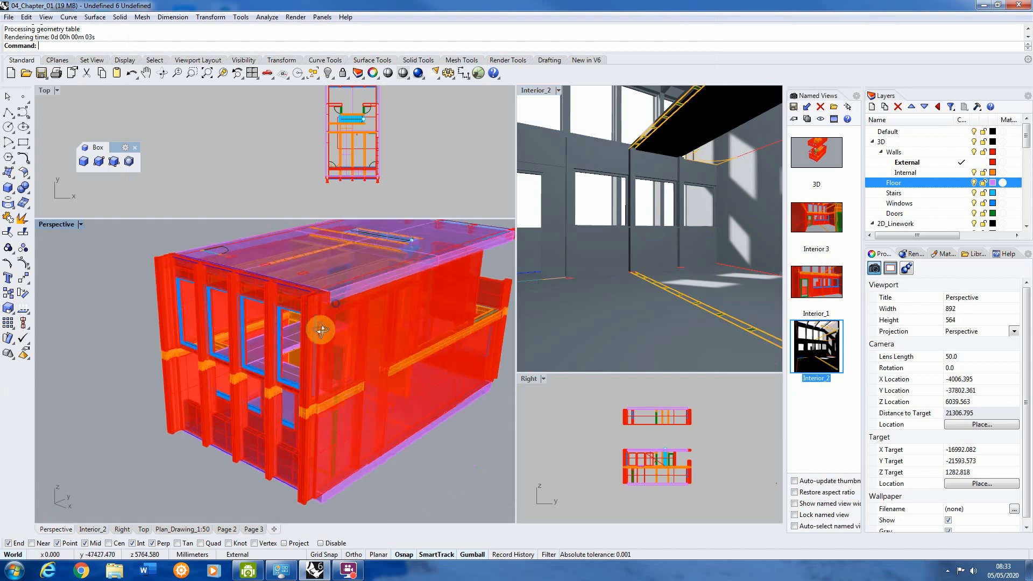
{"action": "scroll", "coordinate": [394, 299], "scroll_direction": "up", "scroll_amount": 5}
{"action": "left_click", "coordinate": [401, 293]}
{"action": "scroll", "coordinate": [377, 321], "scroll_direction": "down", "scroll_amount": 5}
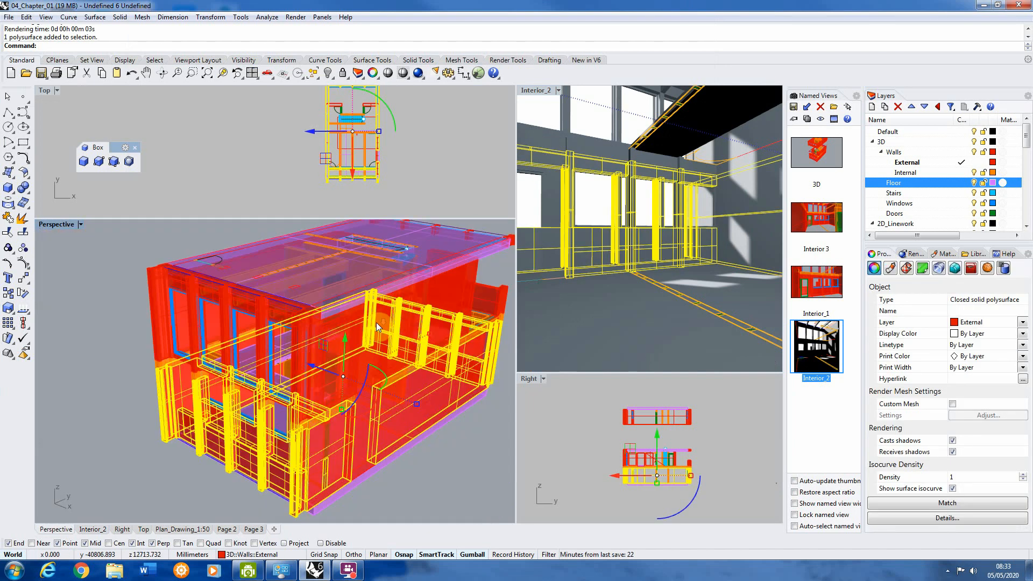
{"action": "left_click", "coordinate": [437, 461]}
{"action": "left_click", "coordinate": [369, 466]}
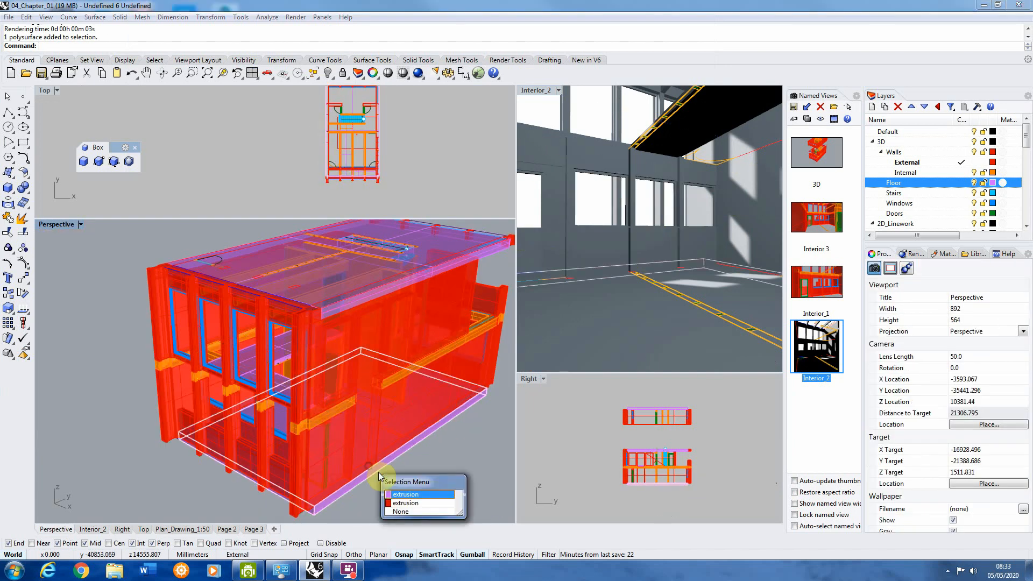
{"action": "left_click", "coordinate": [399, 496]}
{"action": "key", "text": "Delete"}
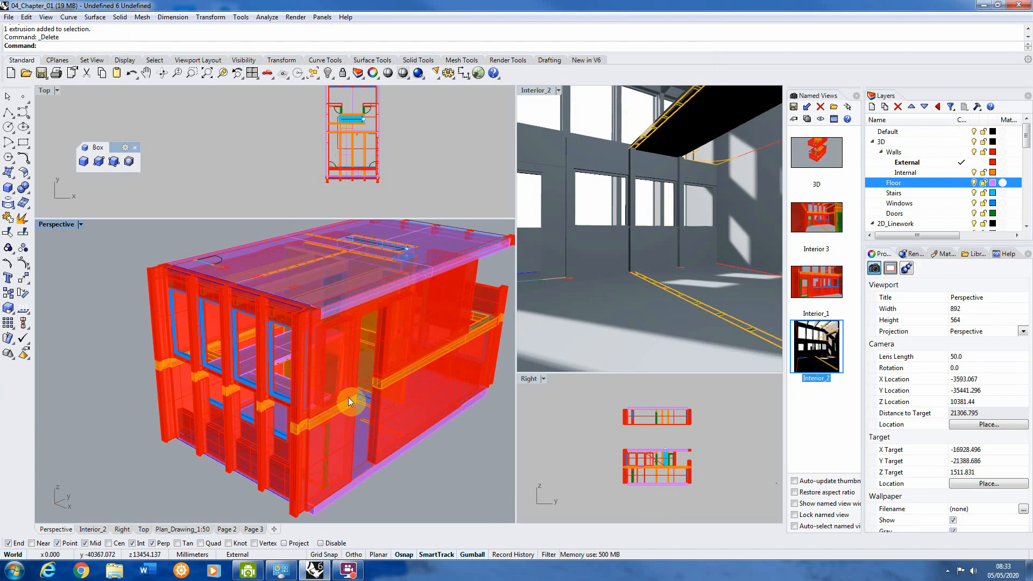
{"action": "left_click", "coordinate": [350, 392]}
{"action": "left_click", "coordinate": [377, 446]}
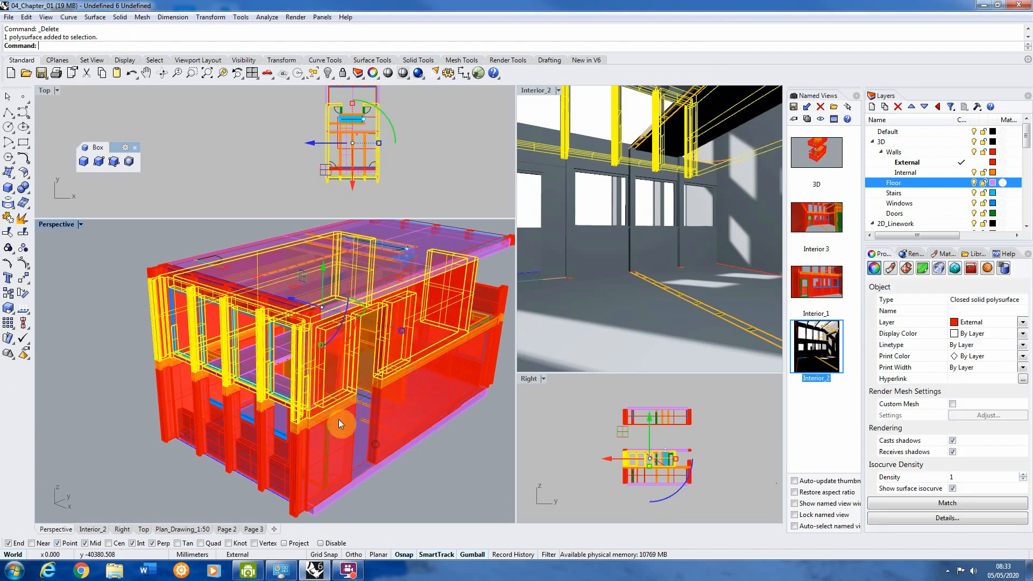
{"action": "right_click_drag", "start_coordinate": [338, 419], "coordinate": [420, 462]}
{"action": "left_click", "coordinate": [420, 464]}
{"action": "scroll", "coordinate": [374, 326], "scroll_direction": "up", "scroll_amount": 5}
{"action": "left_click", "coordinate": [380, 325]}
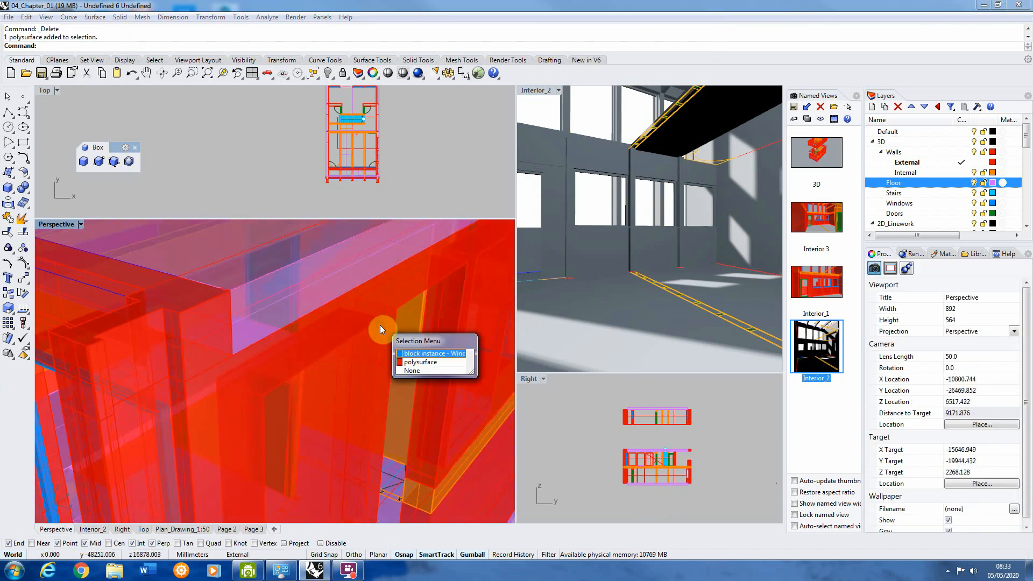
{"action": "left_click", "coordinate": [408, 372]}
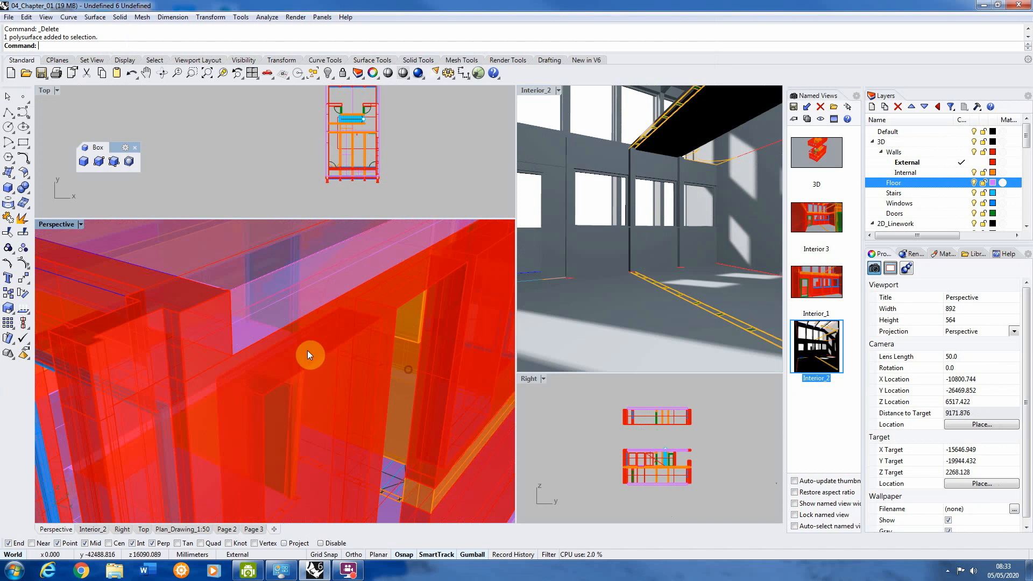
Step: Select only the two upper-storey infill extrusions in the long side wall, excluding the window block and rectangular light, and delete them
{"action": "right_click_drag", "start_coordinate": [308, 351], "coordinate": [447, 292]}
{"action": "scroll", "coordinate": [390, 310], "scroll_direction": "down", "scroll_amount": 8}
{"action": "scroll", "coordinate": [447, 292], "scroll_direction": "up", "scroll_amount": 3}
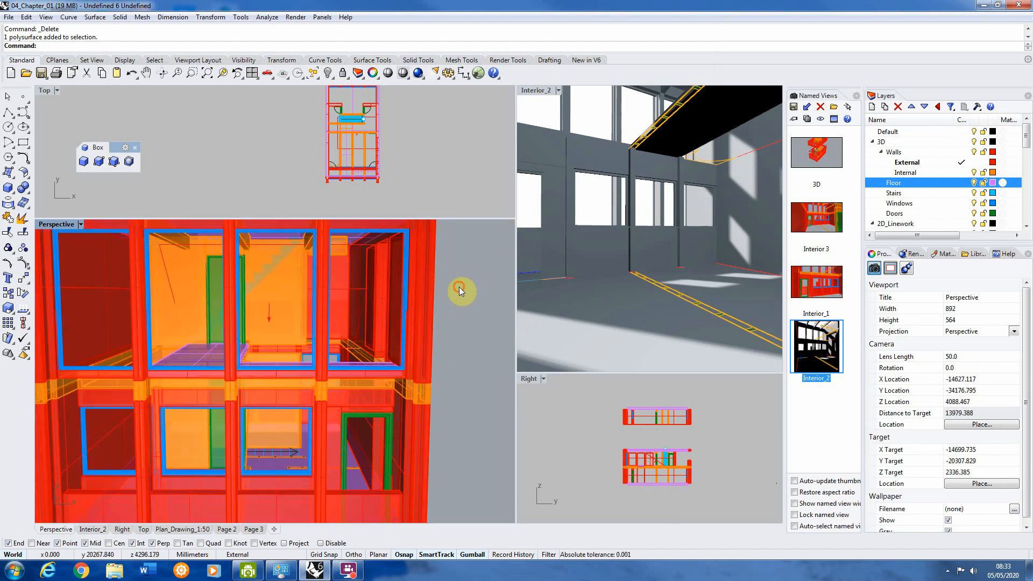
{"action": "left_click", "coordinate": [430, 314]}
{"action": "scroll", "coordinate": [429, 316], "scroll_direction": "up", "scroll_amount": 2}
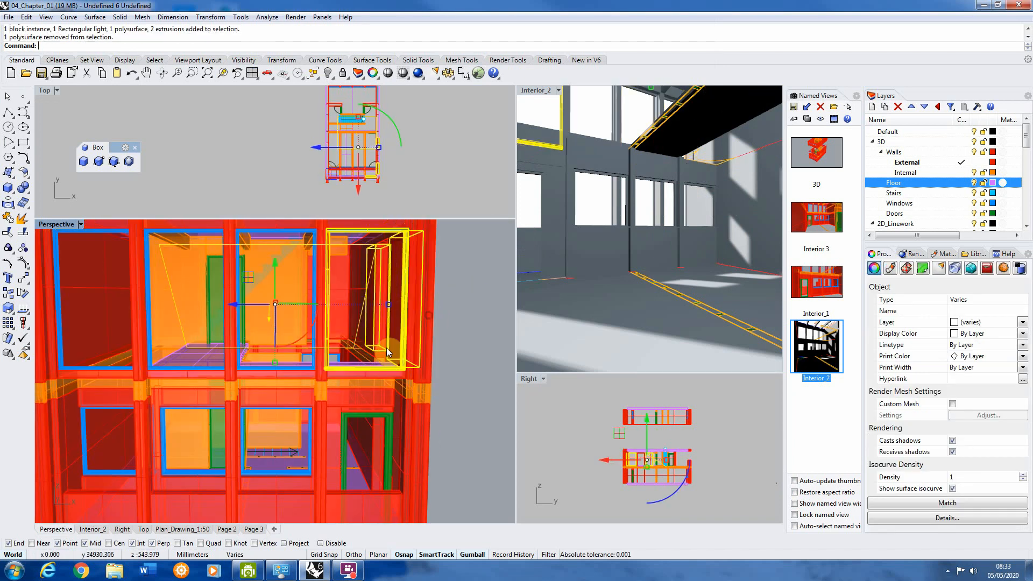
{"action": "left_click", "coordinate": [350, 370], "text": "ctrl"}
{"action": "scroll", "coordinate": [350, 352], "scroll_direction": "down", "scroll_amount": 1}
{"action": "left_click", "coordinate": [350, 352], "text": "ctrl"}
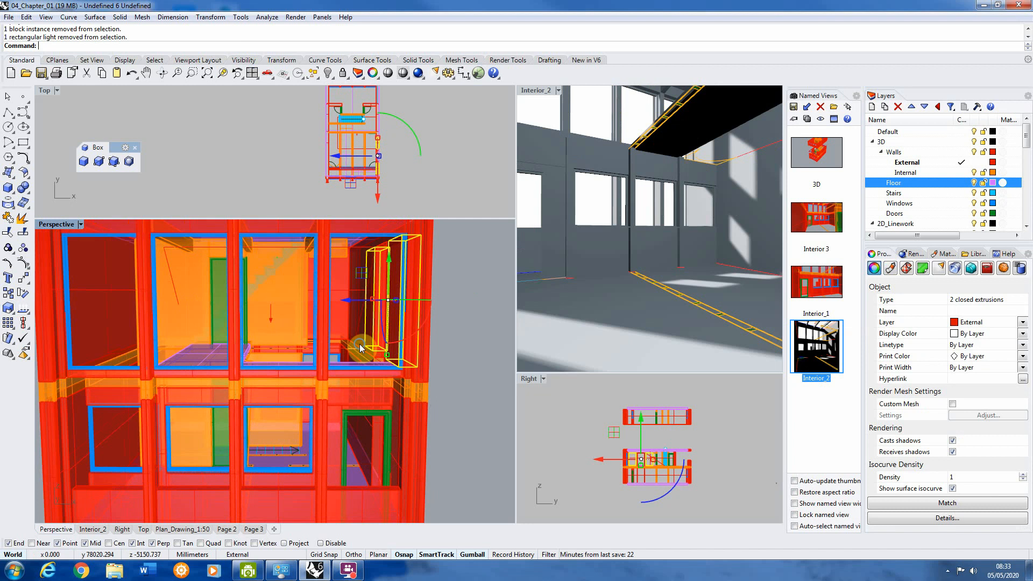
{"action": "right_click_drag", "start_coordinate": [349, 352], "coordinate": [283, 347]}
{"action": "key", "text": "Delete"}
{"action": "right_click_drag", "start_coordinate": [357, 327], "coordinate": [281, 323]}
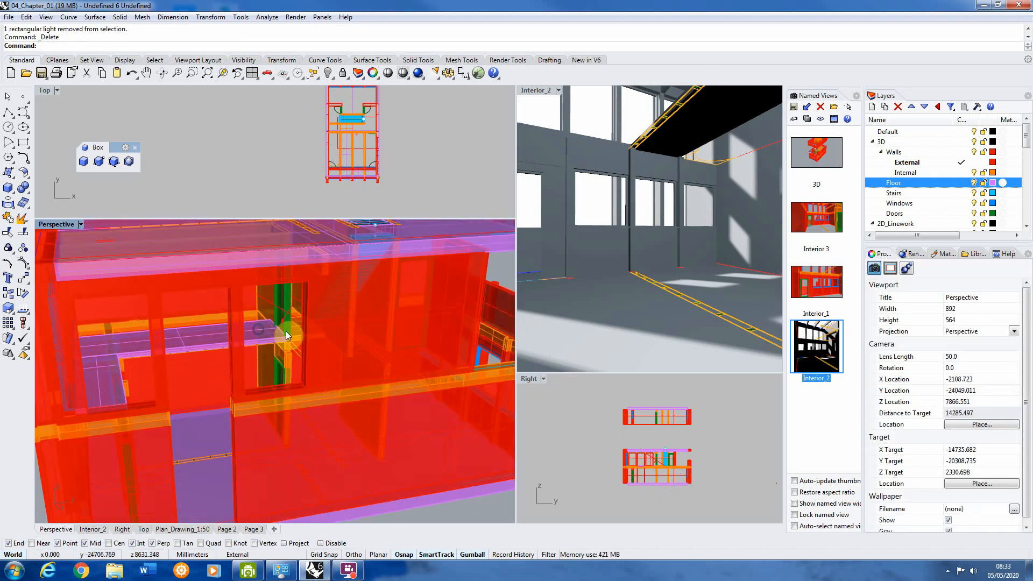
Step: Restore the Interior_2 named view, render a preview of it with the side wall opened up, and close the render window
{"action": "double_click", "coordinate": [530, 91]}
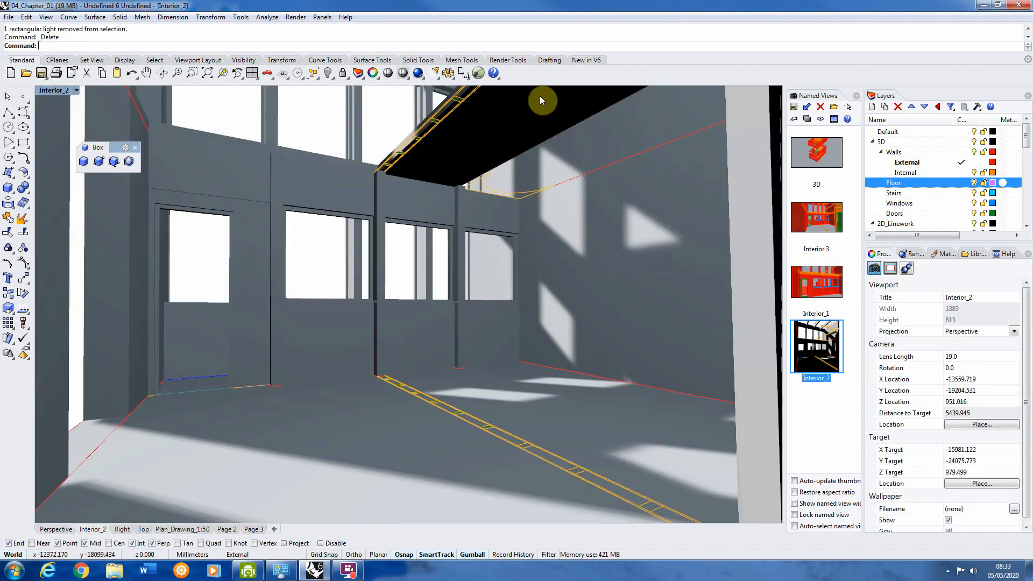
{"action": "double_click", "coordinate": [54, 92]}
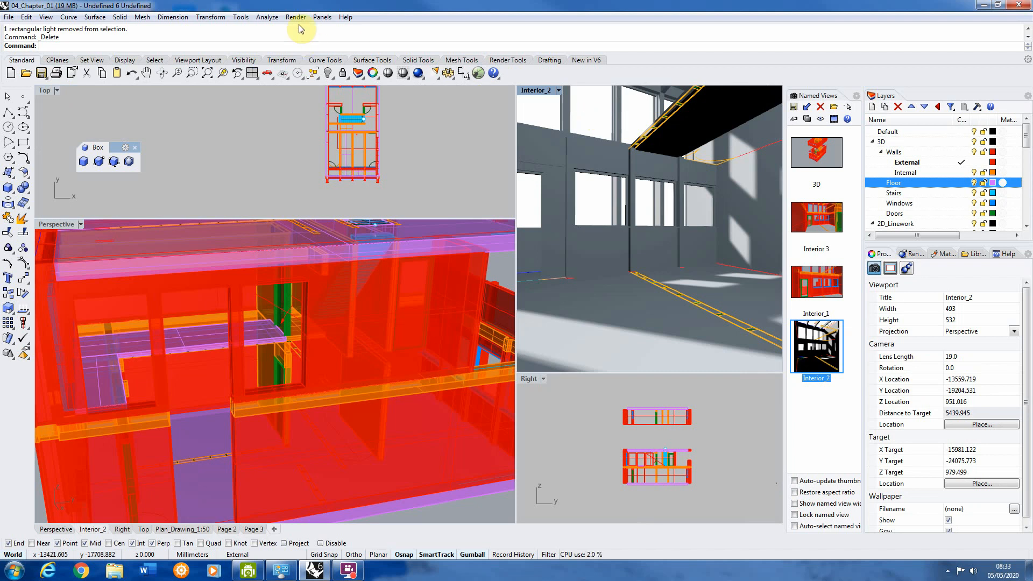
{"action": "left_click", "coordinate": [827, 346]}
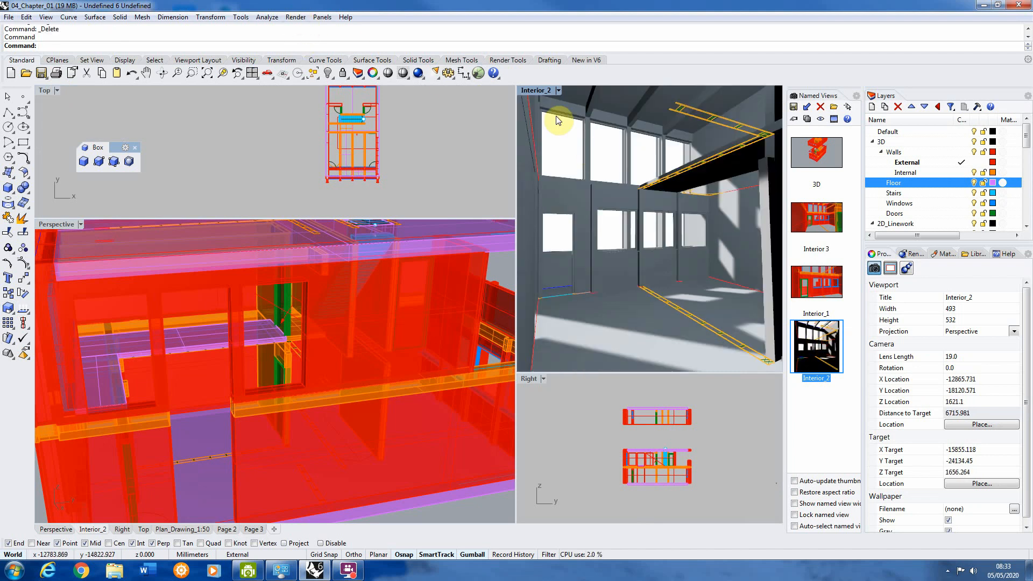
{"action": "left_click", "coordinate": [304, 16]}
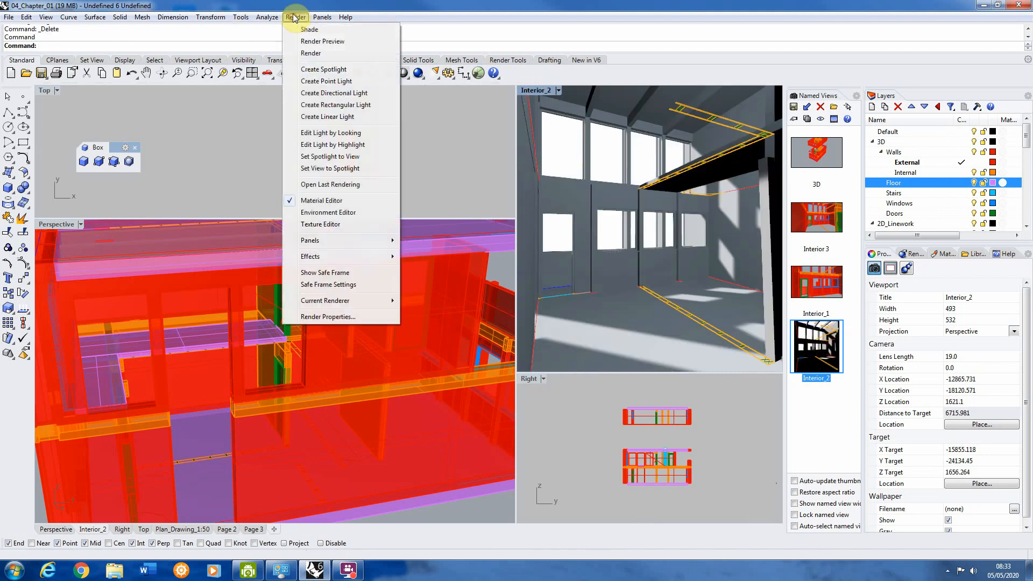
{"action": "left_click", "coordinate": [326, 42]}
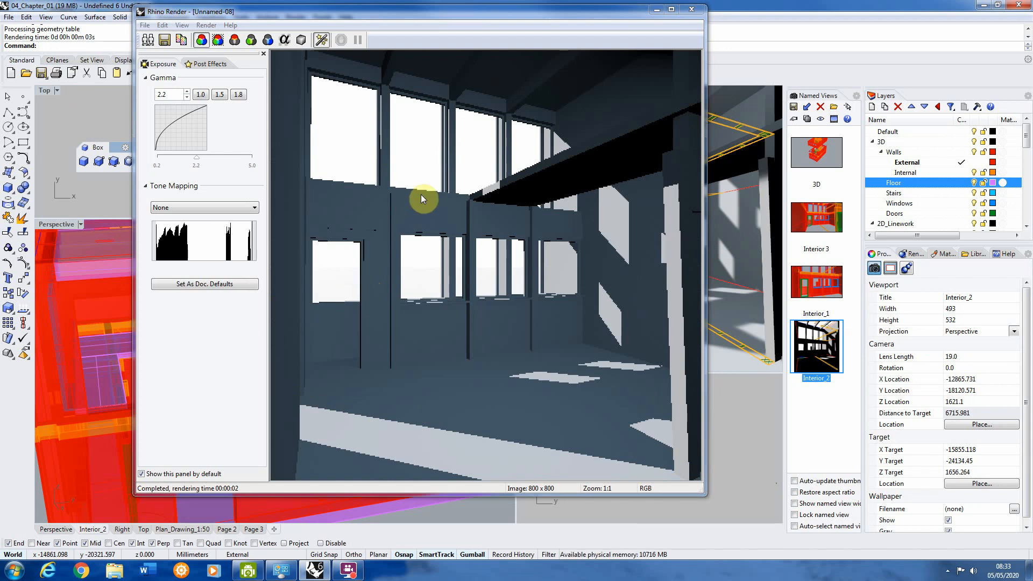
{"action": "left_click", "coordinate": [692, 9]}
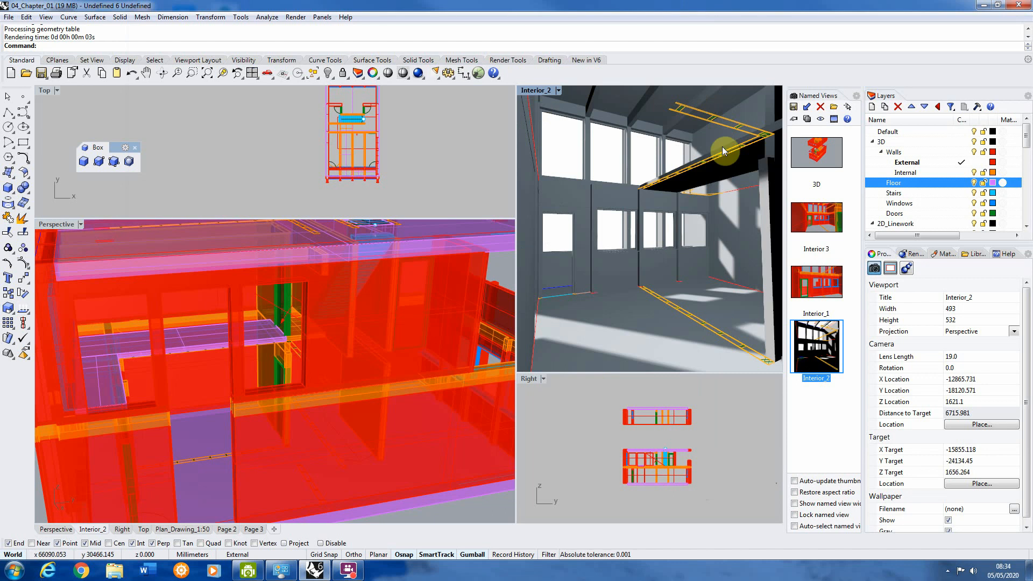
Step: Inspect the opened-up side wall in the Perspective viewport and restore the Interior_2 named view in its viewport
{"action": "right_click_drag", "start_coordinate": [240, 341], "coordinate": [189, 395]}
{"action": "scroll", "coordinate": [337, 323], "scroll_direction": "down", "scroll_amount": 4}
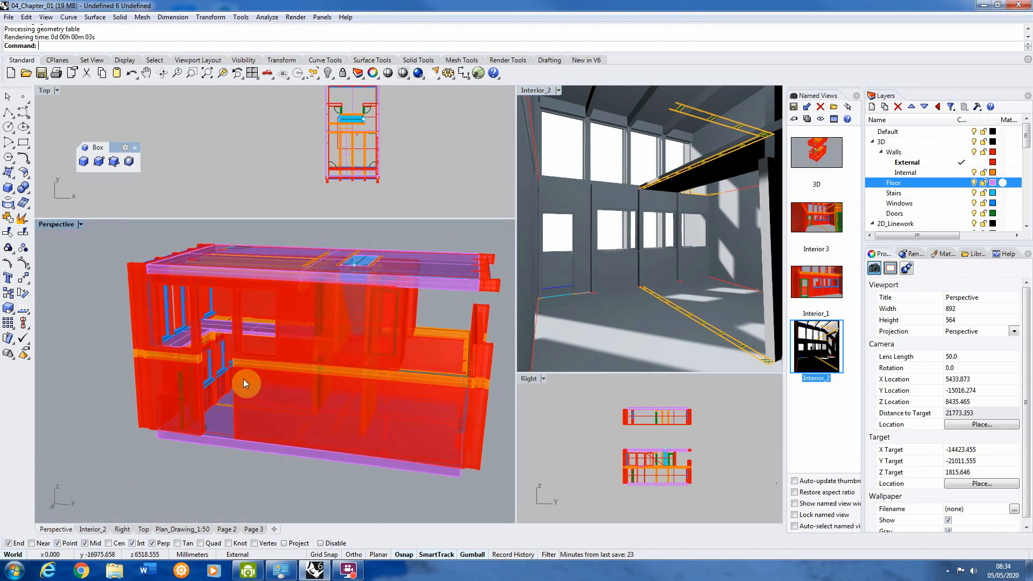
{"action": "scroll", "coordinate": [204, 411], "scroll_direction": "up", "scroll_amount": 5}
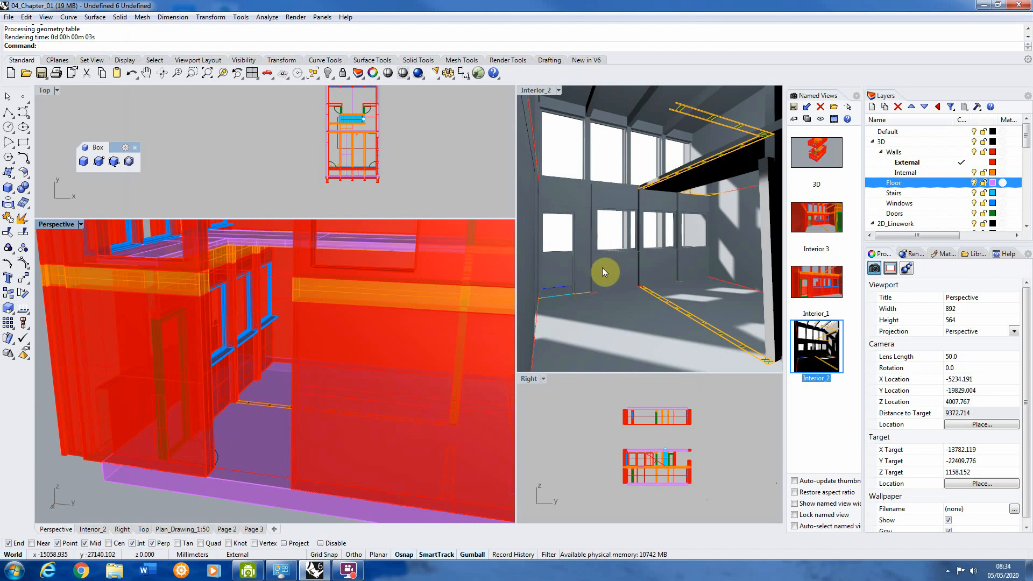
{"action": "scroll", "coordinate": [612, 242], "scroll_direction": "down", "scroll_amount": 3}
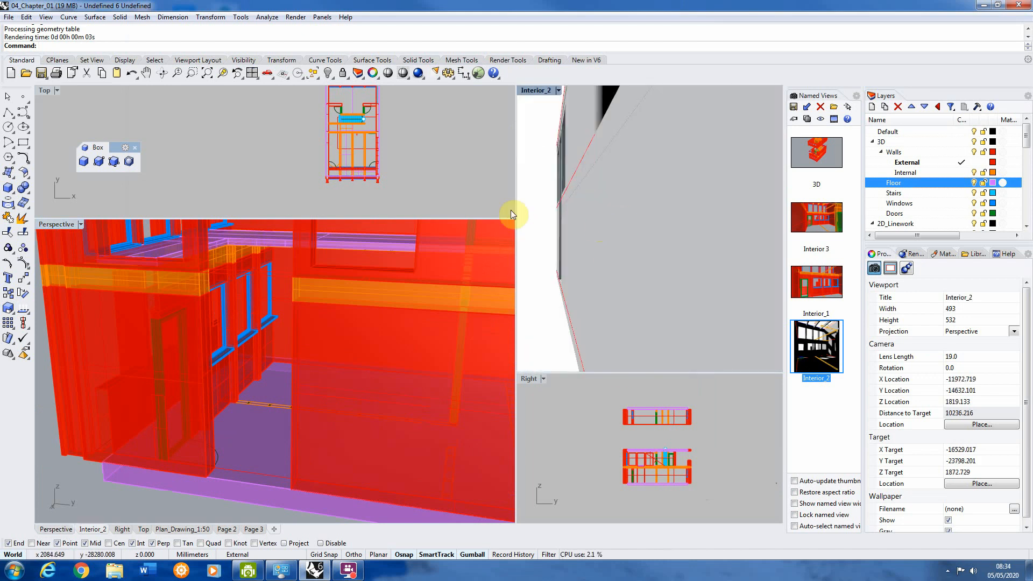
{"action": "double_click", "coordinate": [810, 344]}
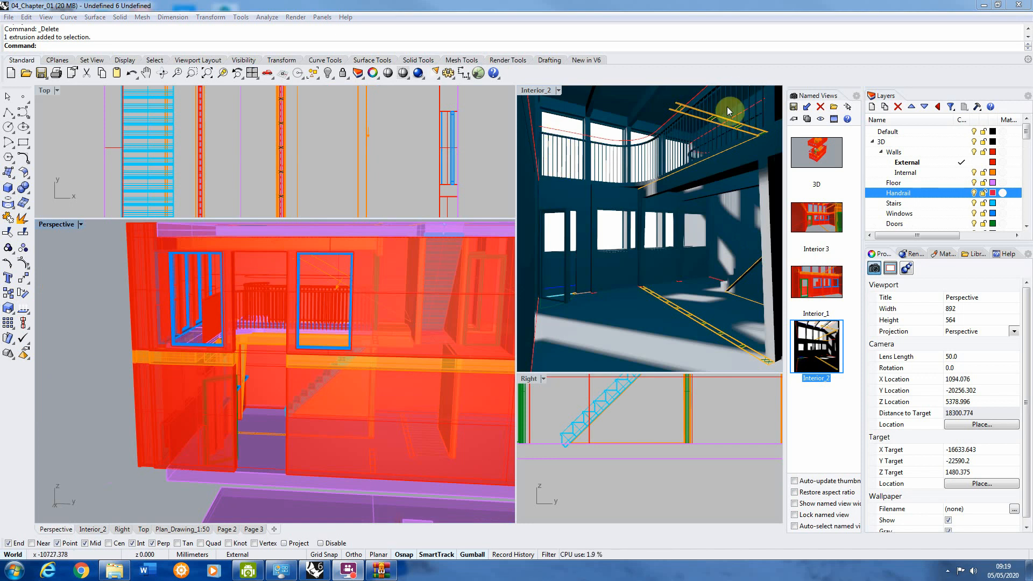
{"action": "scroll", "coordinate": [296, 387], "scroll_direction": "up", "scroll_amount": 5}
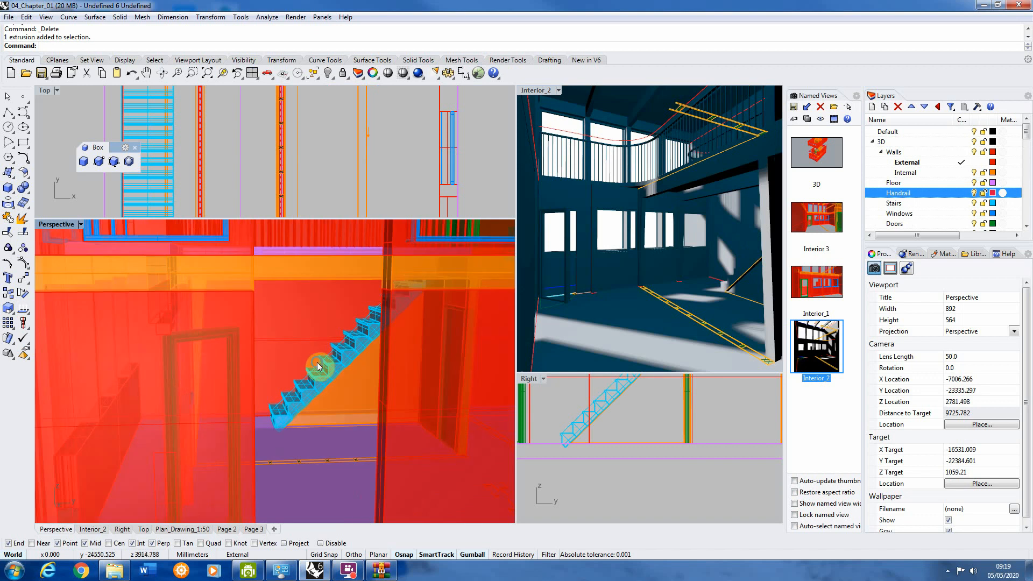
{"action": "right_click_drag", "start_coordinate": [323, 365], "coordinate": [430, 383]}
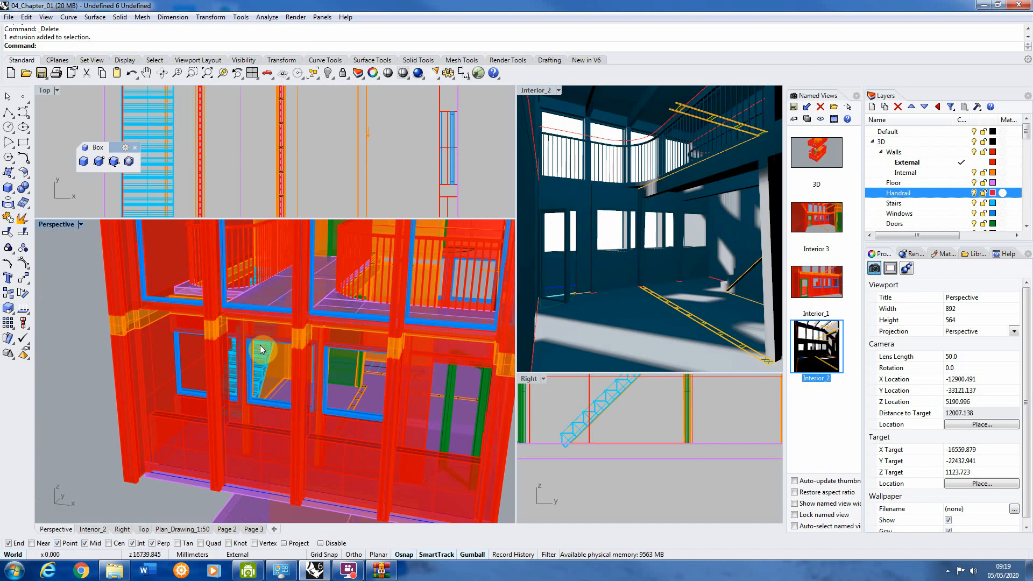
{"action": "scroll", "coordinate": [255, 355], "scroll_direction": "down", "scroll_amount": 6}
{"action": "scroll", "coordinate": [295, 302], "scroll_direction": "up", "scroll_amount": 2}
{"action": "right_click_drag", "start_coordinate": [296, 302], "coordinate": [246, 300]}
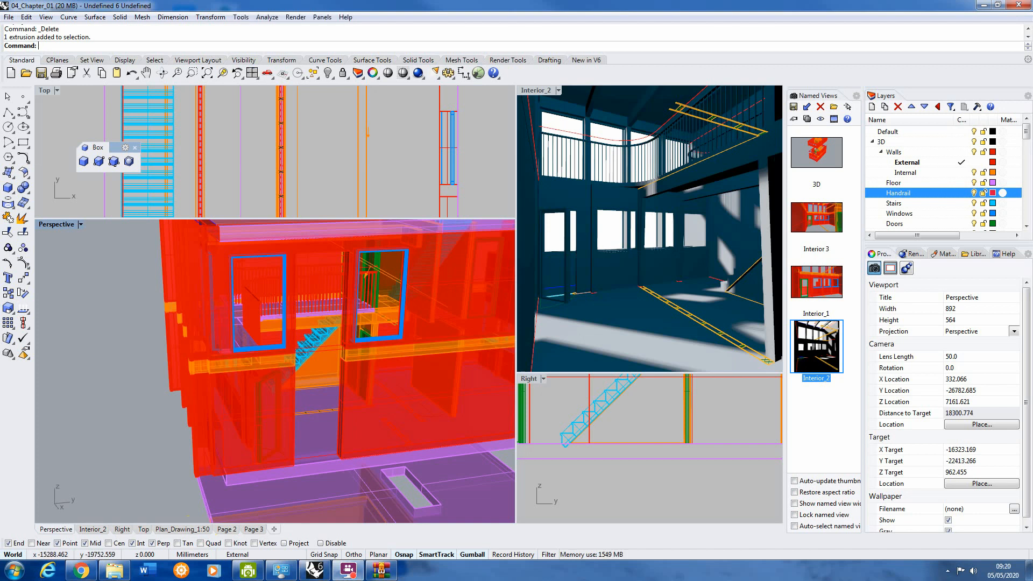
Step: Switch to the browser, open the Outdoor Table and Stools model from GrabCAD's Rhino furniture chair results and download its files
{"action": "left_click_drag", "start_coordinate": [1032, 14], "coordinate": [326, 14]}
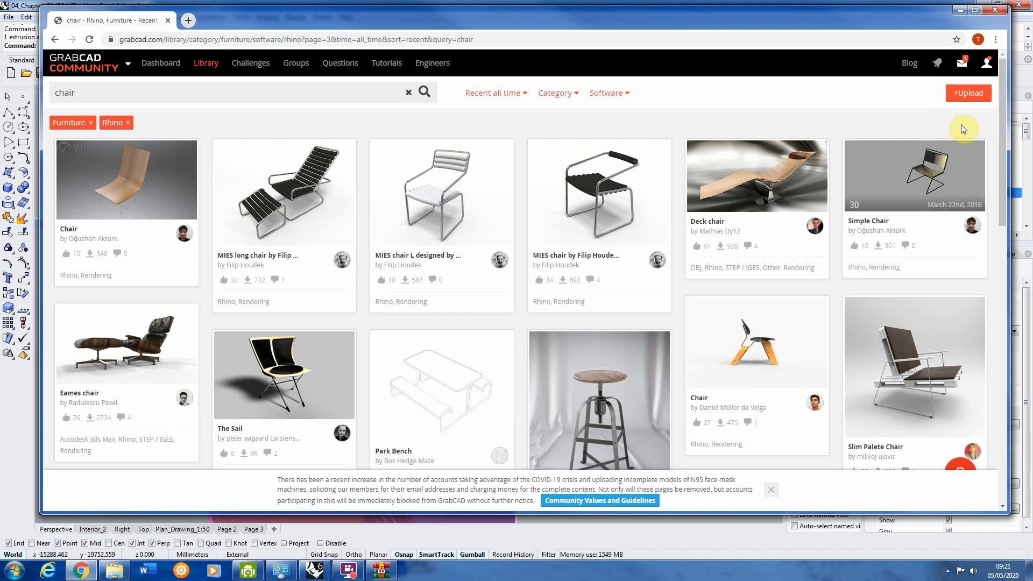
{"action": "left_click_drag", "start_coordinate": [1002, 69], "coordinate": [998, 168]}
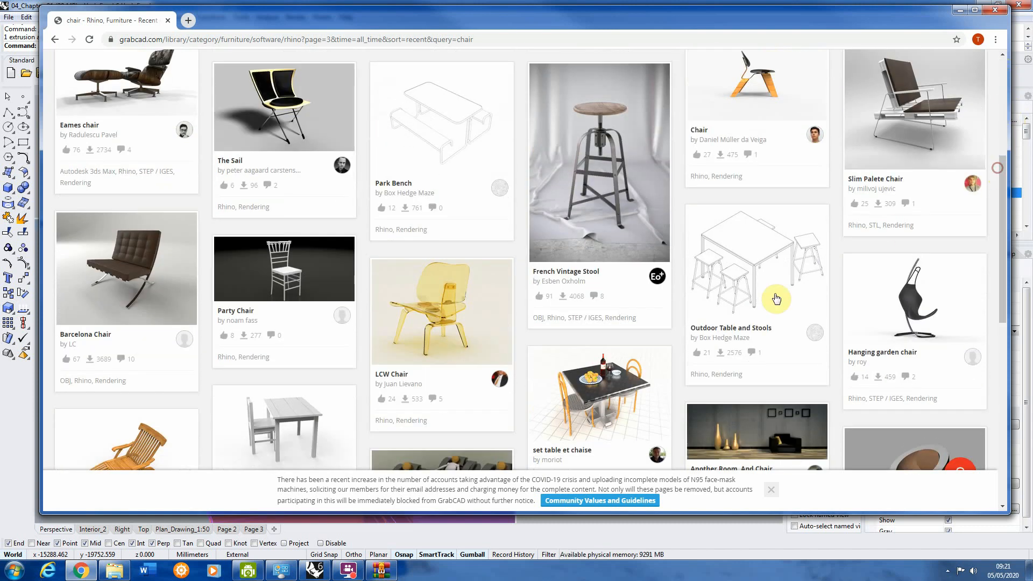
{"action": "left_click", "coordinate": [744, 271]}
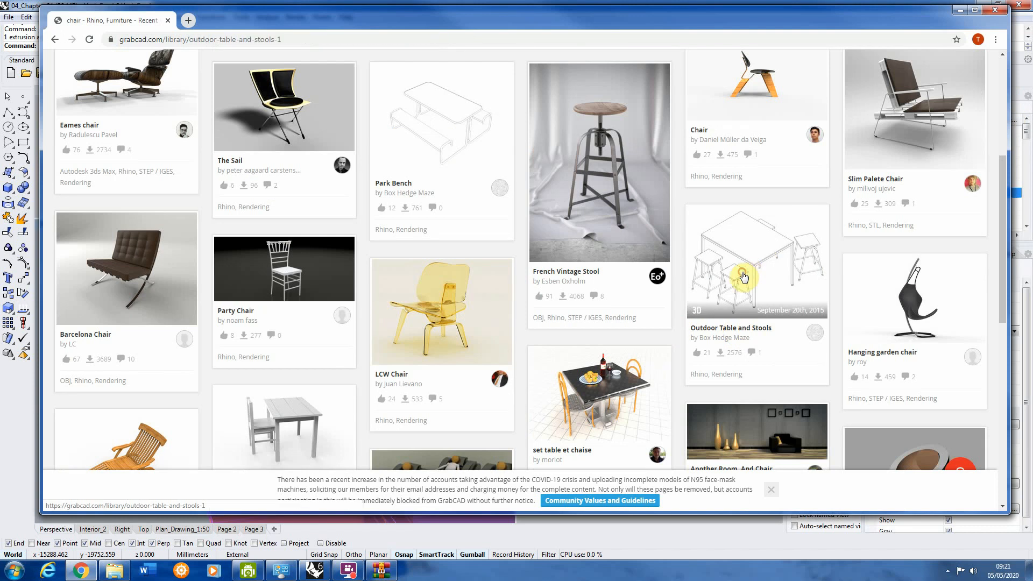
{"action": "left_click", "coordinate": [694, 403]}
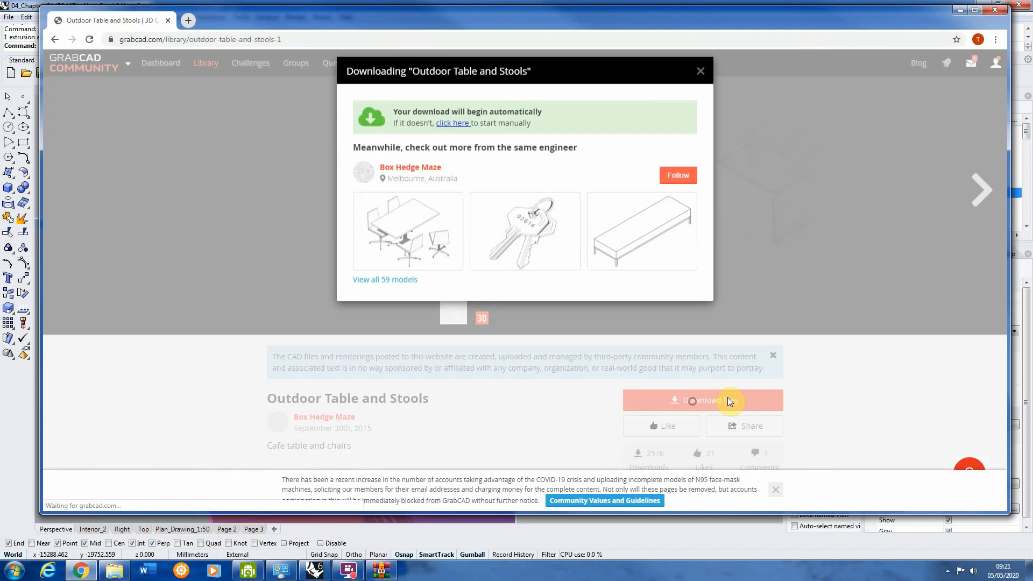
{"action": "left_click", "coordinate": [776, 56]}
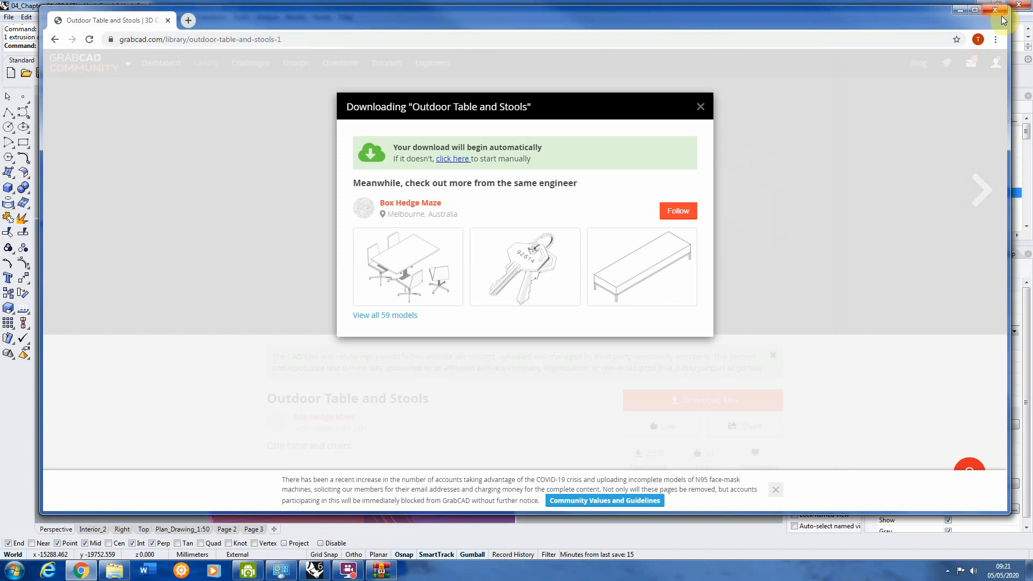
{"action": "left_click", "coordinate": [957, 11]}
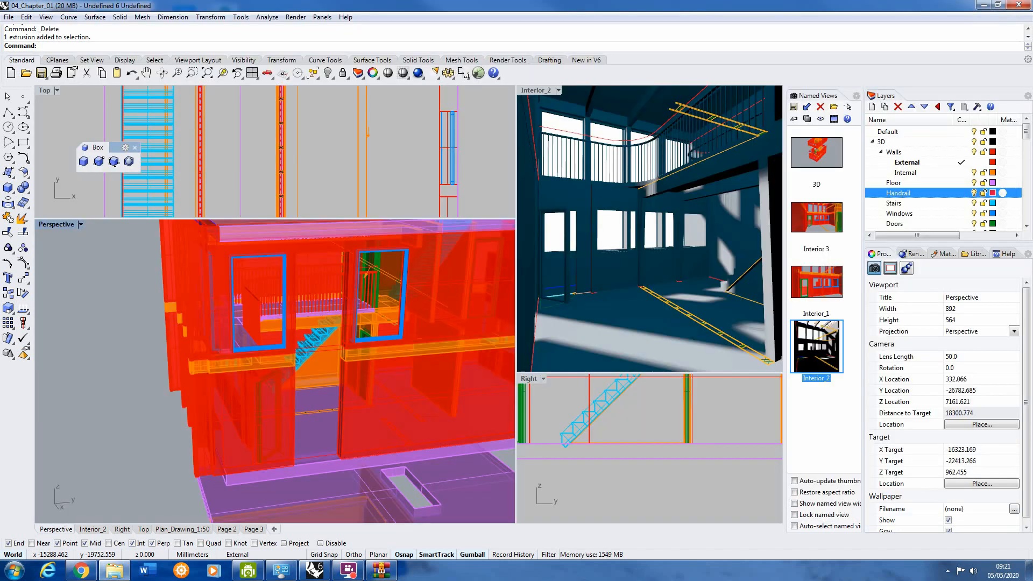
Step: Import the Outdoor Table and Chairs Rhino model from the downloaded outdoor-table-and-stools-1.snapshot.2 folder into the building file
{"action": "left_click_drag", "start_coordinate": [776, 69], "coordinate": [666, 92]}
{"action": "left_click", "coordinate": [724, 240]}
{"action": "left_click", "coordinate": [608, 161]}
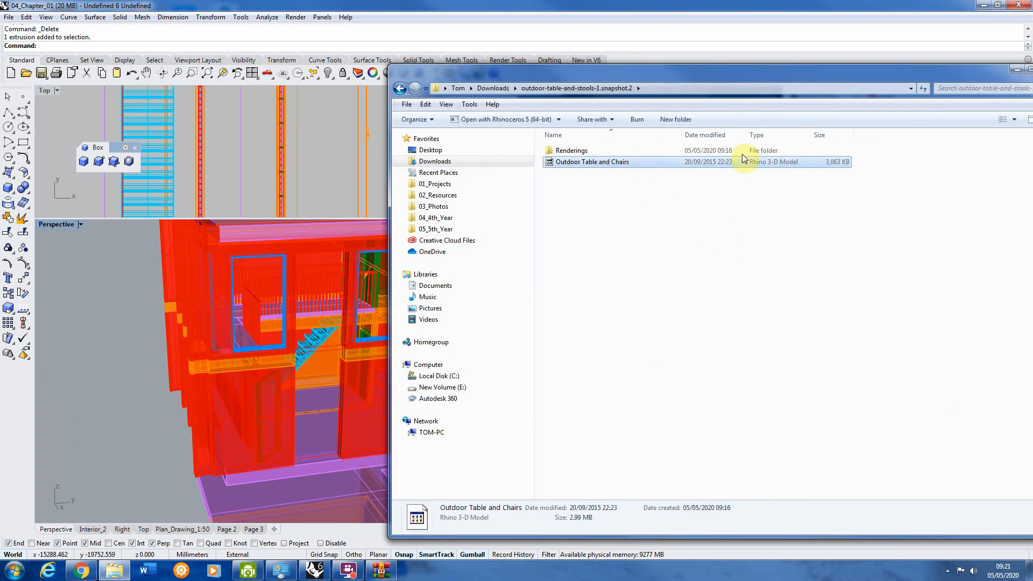
{"action": "left_click_drag", "start_coordinate": [622, 171], "coordinate": [137, 292]}
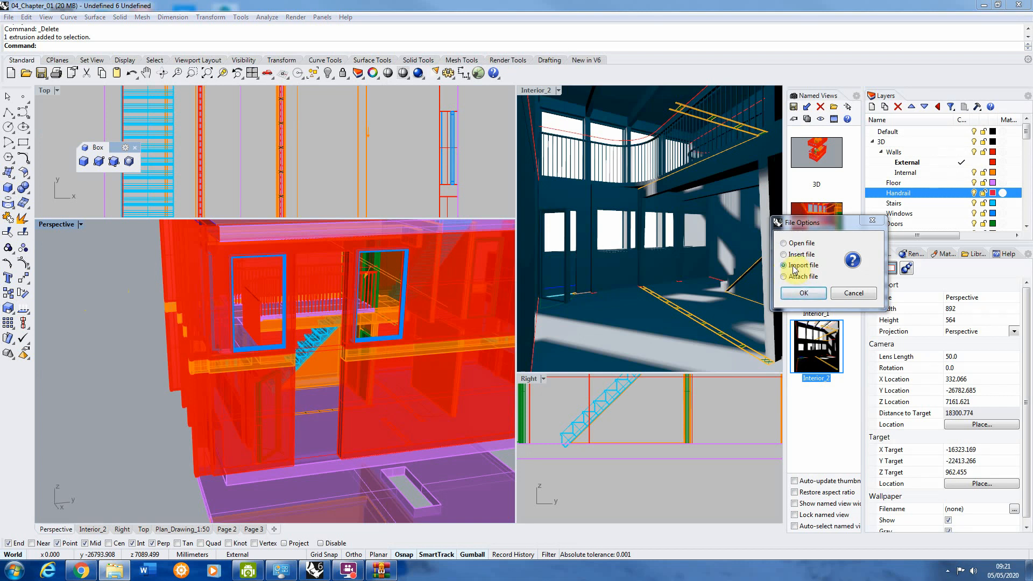
{"action": "left_click", "coordinate": [803, 293]}
{"action": "scroll", "coordinate": [124, 414], "scroll_direction": "down", "scroll_amount": 10}
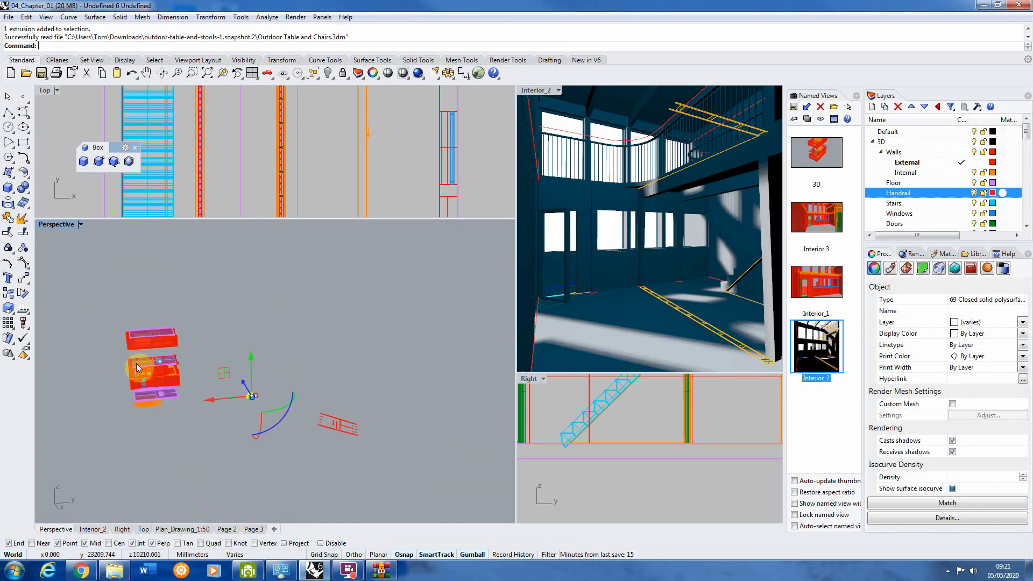
{"action": "scroll", "coordinate": [261, 400], "scroll_direction": "up", "scroll_amount": 20}
{"action": "scroll", "coordinate": [270, 372], "scroll_direction": "down", "scroll_amount": 6}
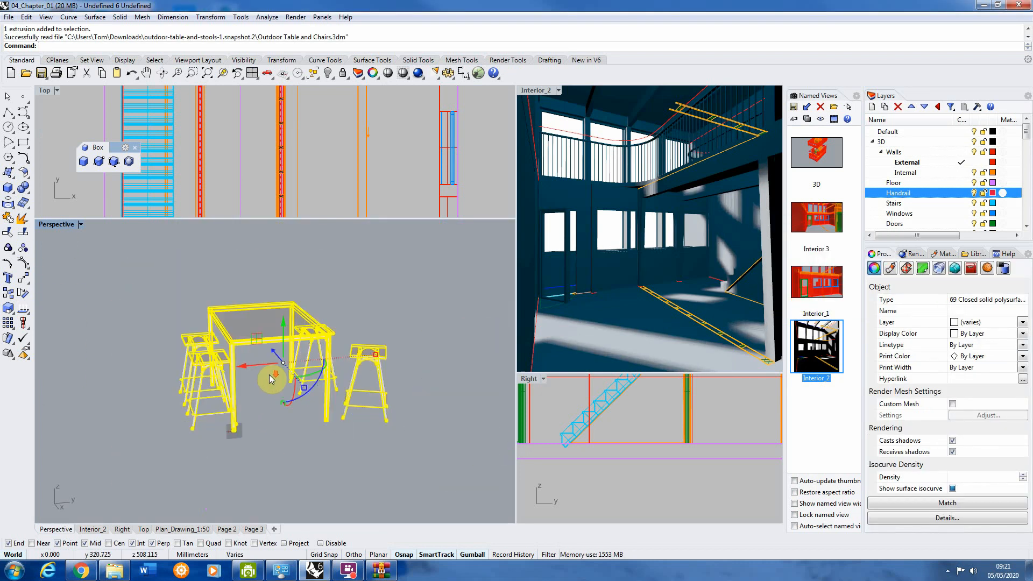
Step: Group all the imported table and stool polysurfaces, and check the grouping by picking a single stool
{"action": "left_click", "coordinate": [270, 382]}
{"action": "right_click_drag", "start_coordinate": [270, 383], "coordinate": [288, 385]}
{"action": "scroll", "coordinate": [291, 377], "scroll_direction": "down", "scroll_amount": 4}
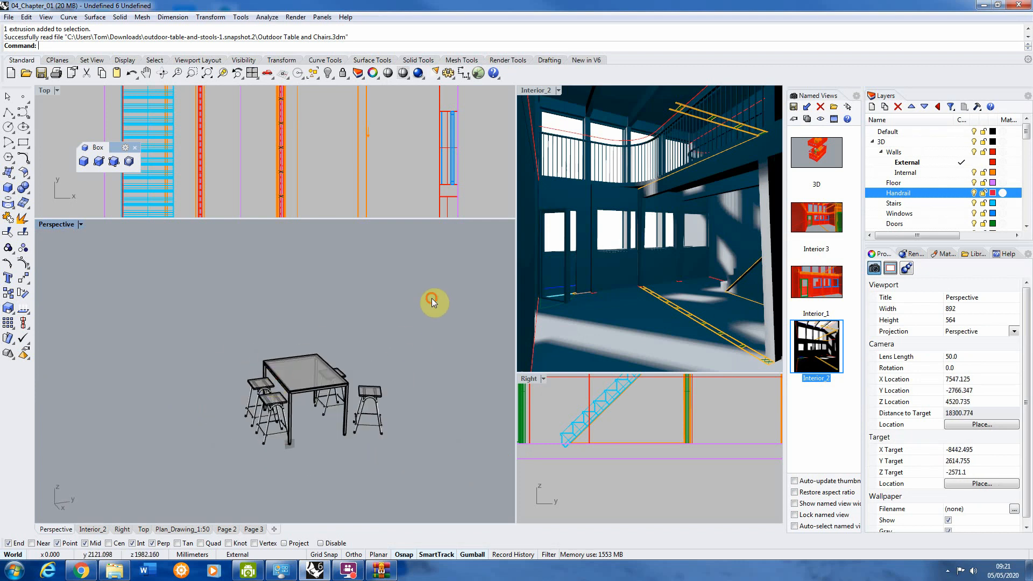
{"action": "left_click_drag", "start_coordinate": [431, 298], "coordinate": [189, 472]}
{"action": "type", "text": "Group"}
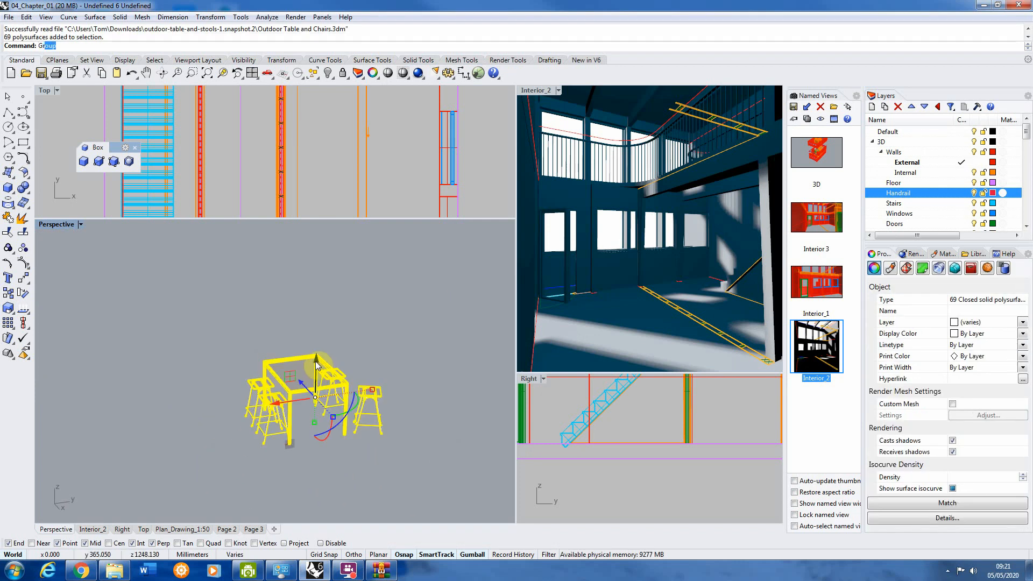
{"action": "key", "text": "Return"}
{"action": "left_click", "coordinate": [422, 374]}
{"action": "scroll", "coordinate": [372, 402], "scroll_direction": "up", "scroll_amount": 5}
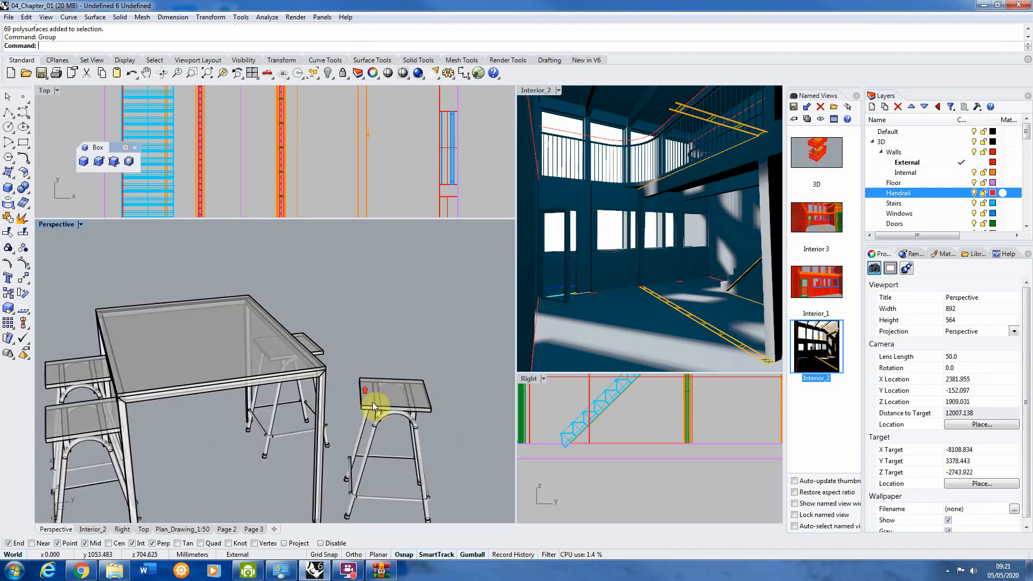
{"action": "scroll", "coordinate": [394, 393], "scroll_direction": "up", "scroll_amount": 4}
{"action": "left_click", "coordinate": [394, 393]}
{"action": "scroll", "coordinate": [366, 302], "scroll_direction": "down", "scroll_amount": 10}
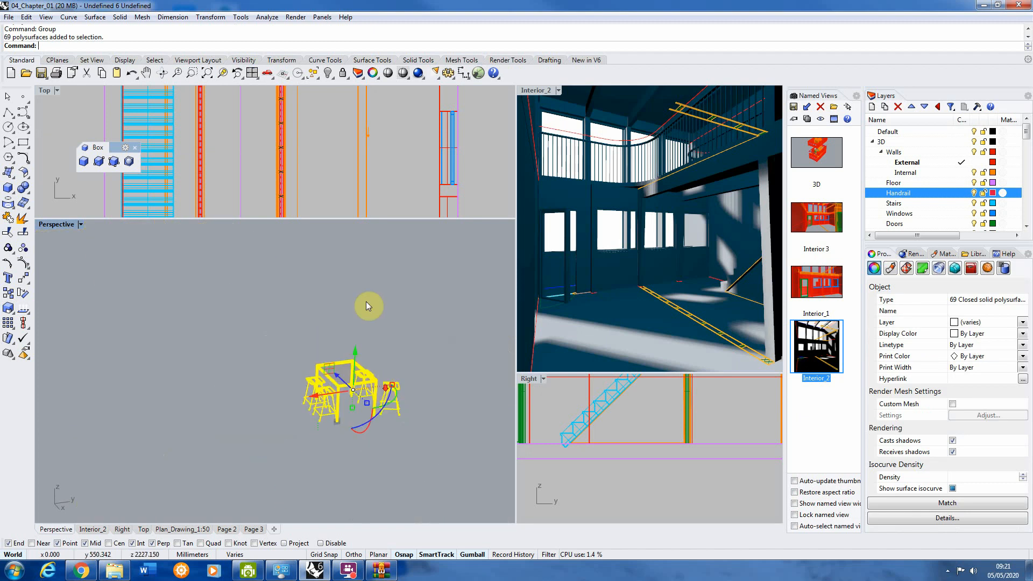
{"action": "left_click", "coordinate": [392, 362]}
Step: Move the grouped table and stools in the Top viewport from their import location onto the building plan
{"action": "scroll", "coordinate": [387, 167], "scroll_direction": "down", "scroll_amount": 5}
{"action": "scroll", "coordinate": [377, 145], "scroll_direction": "down", "scroll_amount": 5}
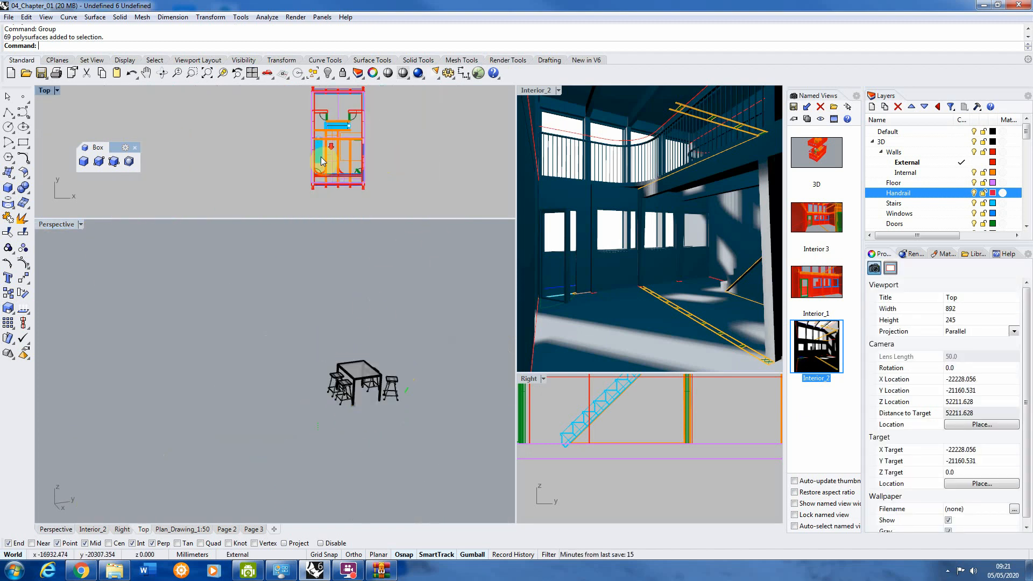
{"action": "left_click", "coordinate": [365, 110]}
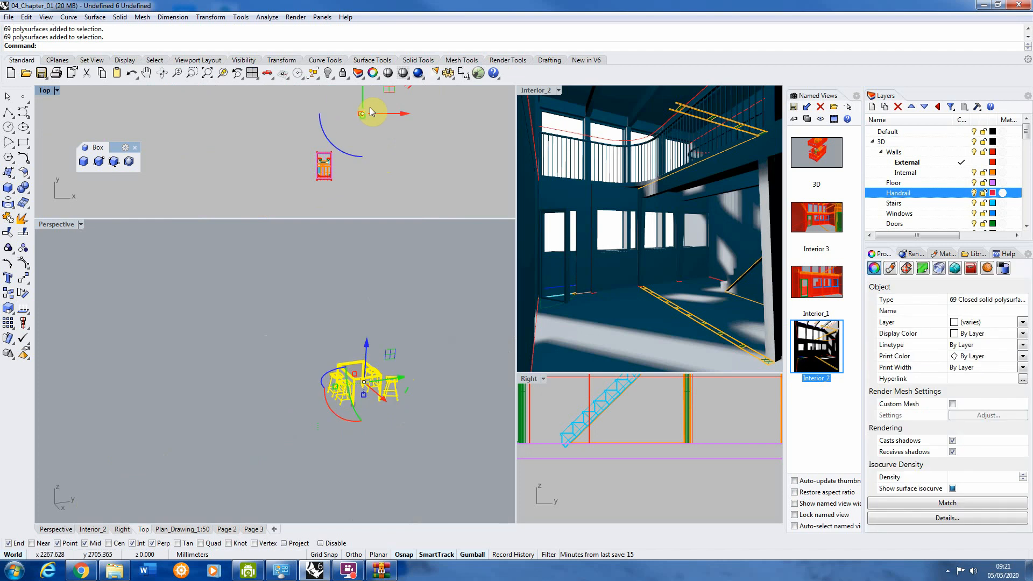
{"action": "left_click_drag", "start_coordinate": [366, 121], "coordinate": [356, 209]}
{"action": "scroll", "coordinate": [328, 210], "scroll_direction": "up", "scroll_amount": 4}
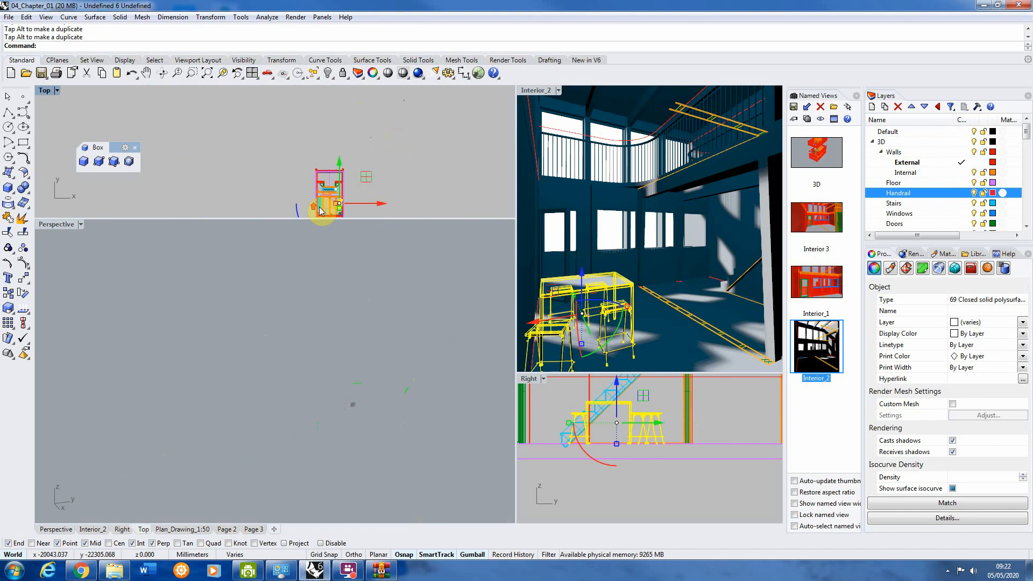
{"action": "scroll", "coordinate": [411, 144], "scroll_direction": "down", "scroll_amount": 2}
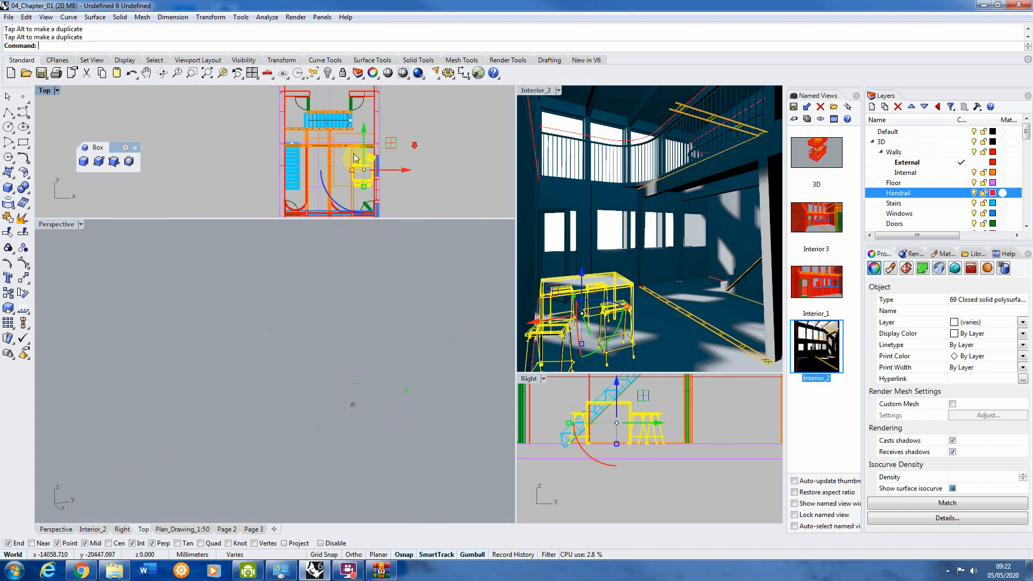
Step: Shift the table group away from the side wall towards the middle of the room in plan
{"action": "right_click_drag", "start_coordinate": [352, 181], "coordinate": [361, 166]}
{"action": "scroll", "coordinate": [361, 166], "scroll_direction": "up", "scroll_amount": 4}
{"action": "left_click_drag", "start_coordinate": [403, 150], "coordinate": [356, 151]}
{"action": "scroll", "coordinate": [327, 142], "scroll_direction": "up", "scroll_amount": 2}
{"action": "scroll", "coordinate": [327, 142], "scroll_direction": "up", "scroll_amount": 2}
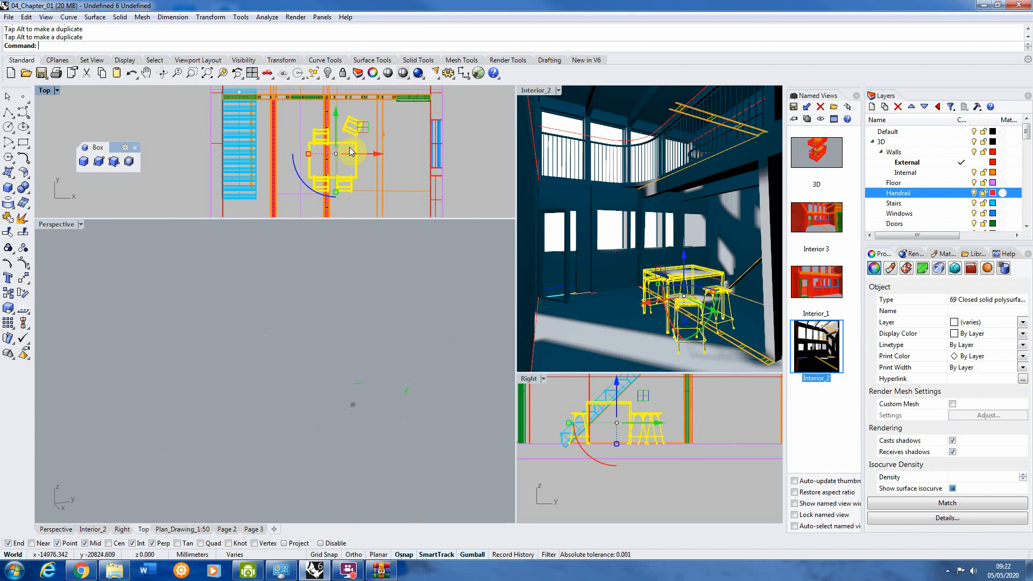
Step: Rotate the table group by -90 degrees in plan and nudge it slightly in the positive Y direction
{"action": "left_click_drag", "start_coordinate": [306, 184], "coordinate": [271, 130]}
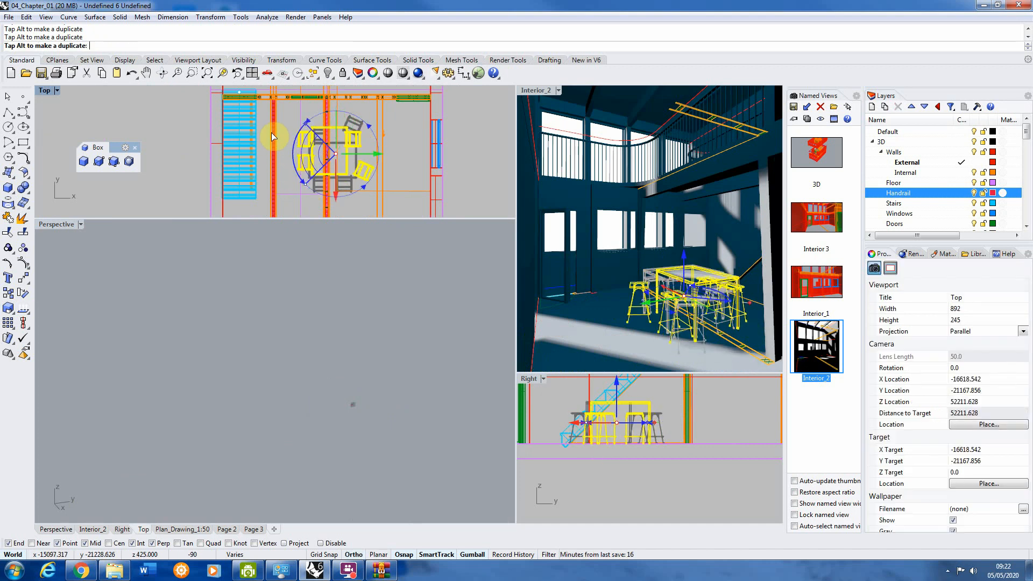
{"action": "scroll", "coordinate": [338, 126], "scroll_direction": "up", "scroll_amount": 2}
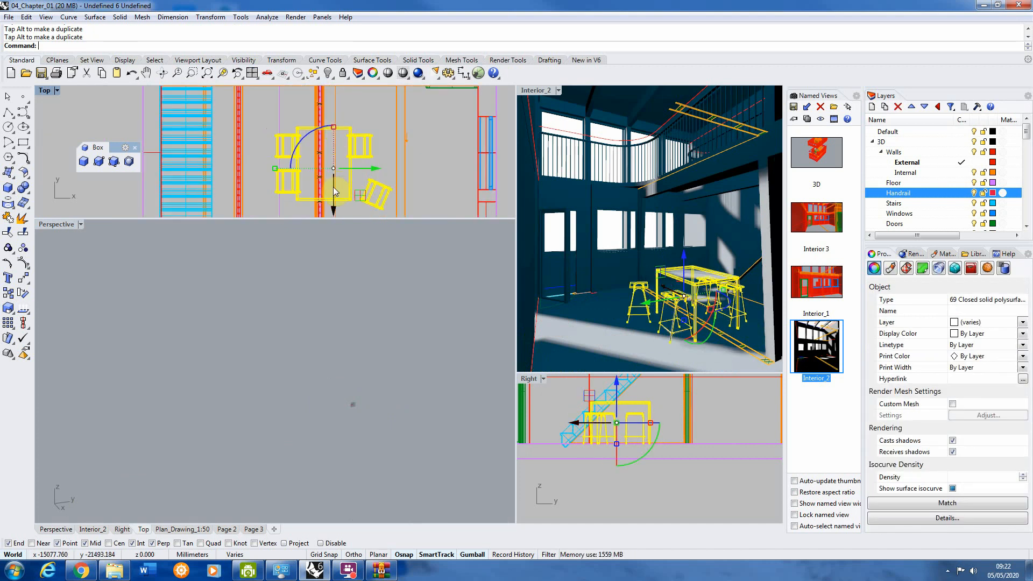
{"action": "mouse_move", "coordinate": [333, 193]}
{"action": "left_mouse_down"}
{"action": "mouse_move", "coordinate": [334, 169]}
{"action": "mouse_move", "coordinate": [360, 148]}
{"action": "mouse_move", "coordinate": [338, 174]}
{"action": "left_mouse_up"}
{"action": "scroll", "coordinate": [330, 123], "scroll_direction": "down", "scroll_amount": 8}
{"action": "left_click", "coordinate": [436, 142]}
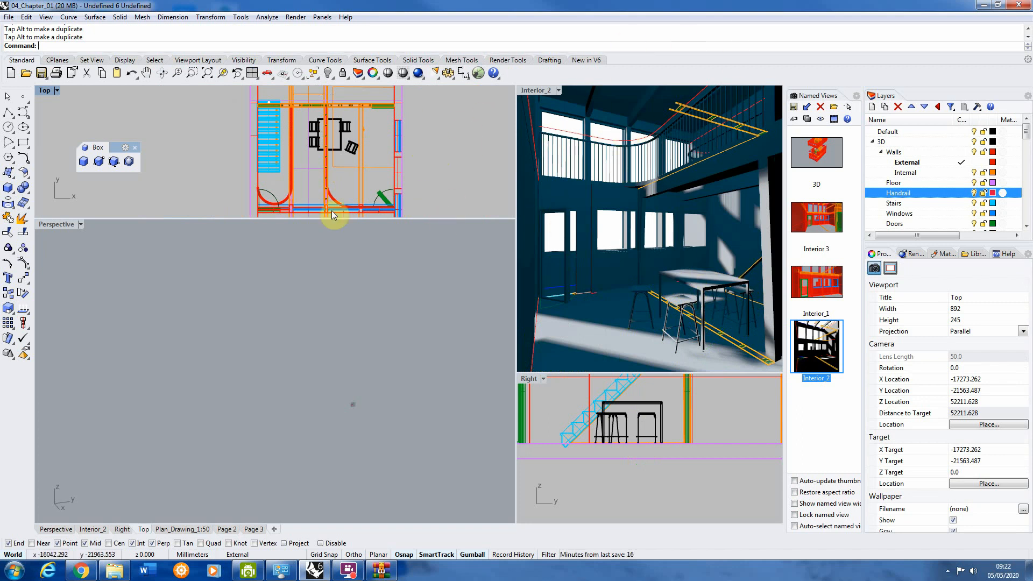
{"action": "scroll", "coordinate": [329, 145], "scroll_direction": "down", "scroll_amount": 3}
{"action": "left_click", "coordinate": [295, 17]}
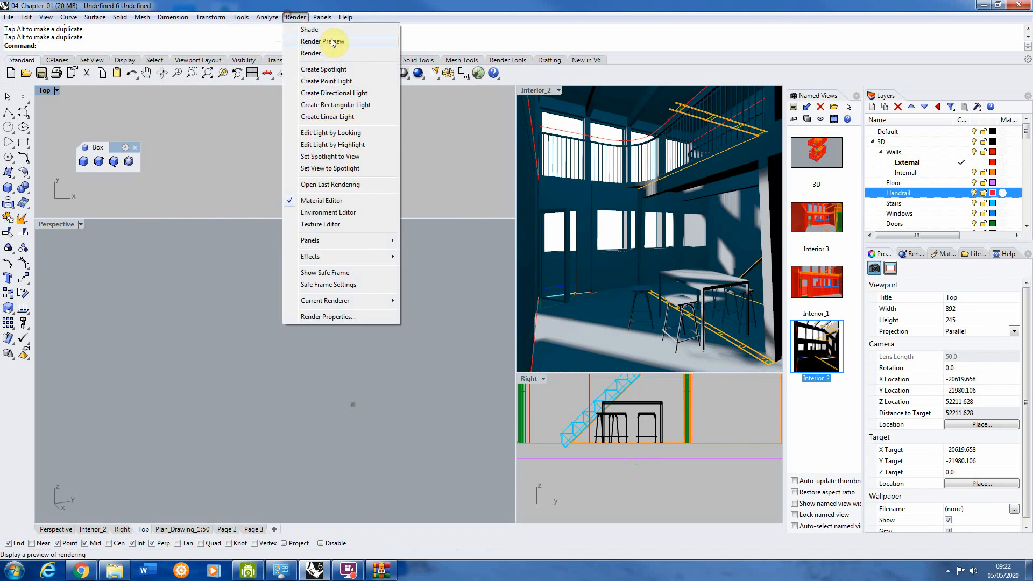
{"action": "left_click", "coordinate": [333, 42]}
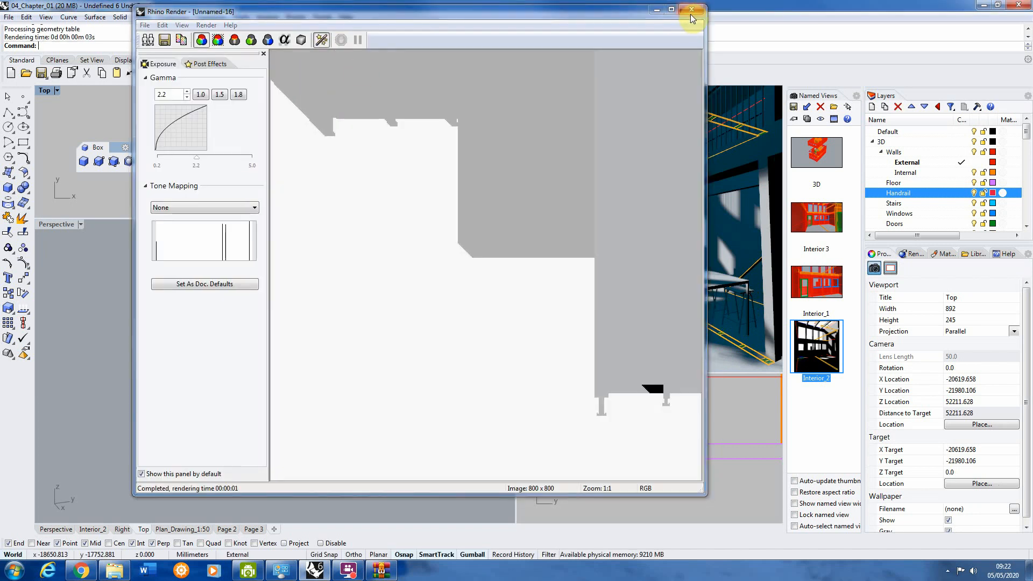
{"action": "left_click", "coordinate": [692, 9]}
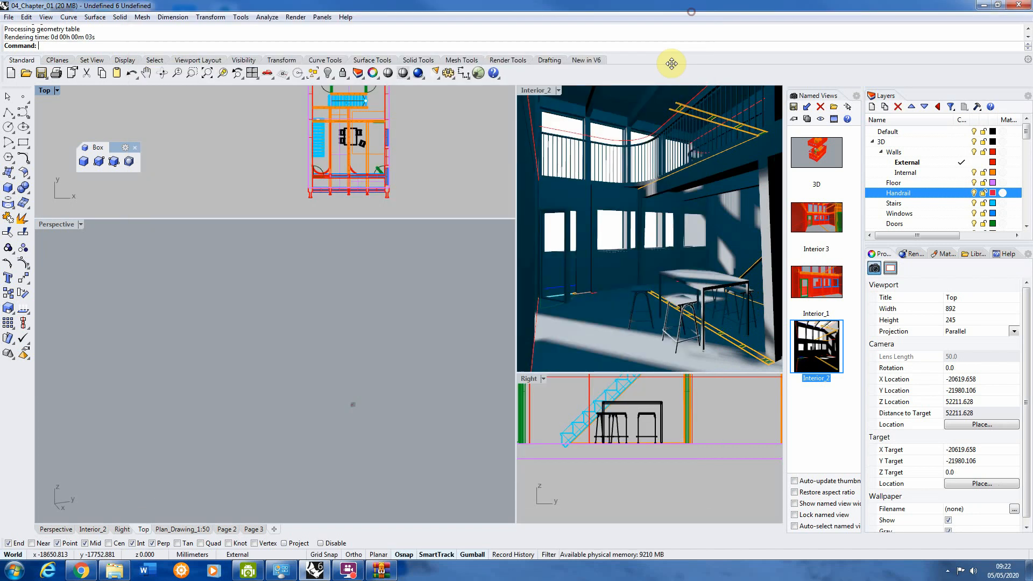
Step: Run a render preview of the Interior_2 viewport with the table and stools in place, and close the render window
{"action": "left_click", "coordinate": [603, 127]}
{"action": "left_click", "coordinate": [566, 126]}
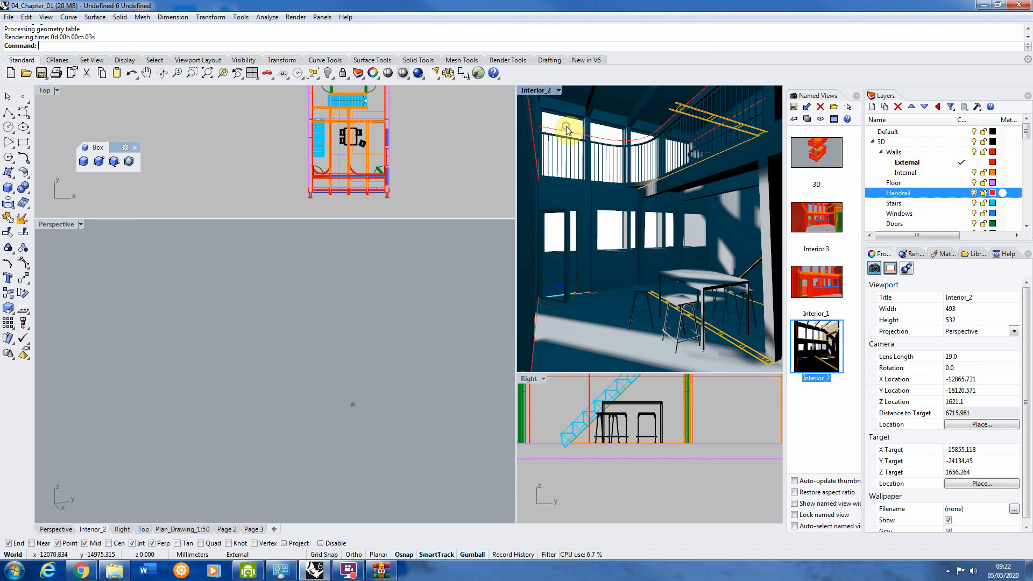
{"action": "left_click", "coordinate": [296, 16]}
{"action": "left_click", "coordinate": [330, 41]}
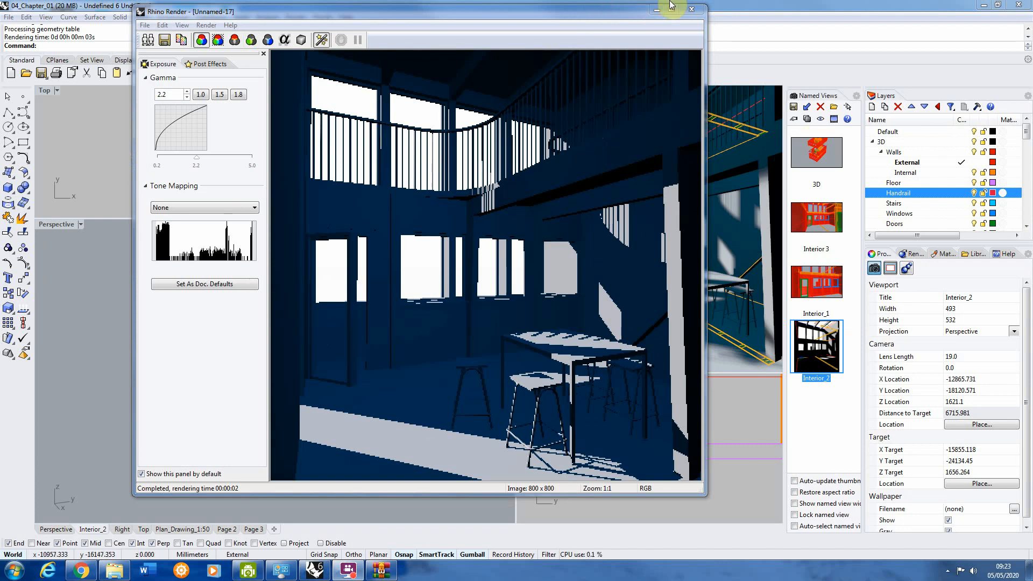
{"action": "left_click", "coordinate": [689, 9]}
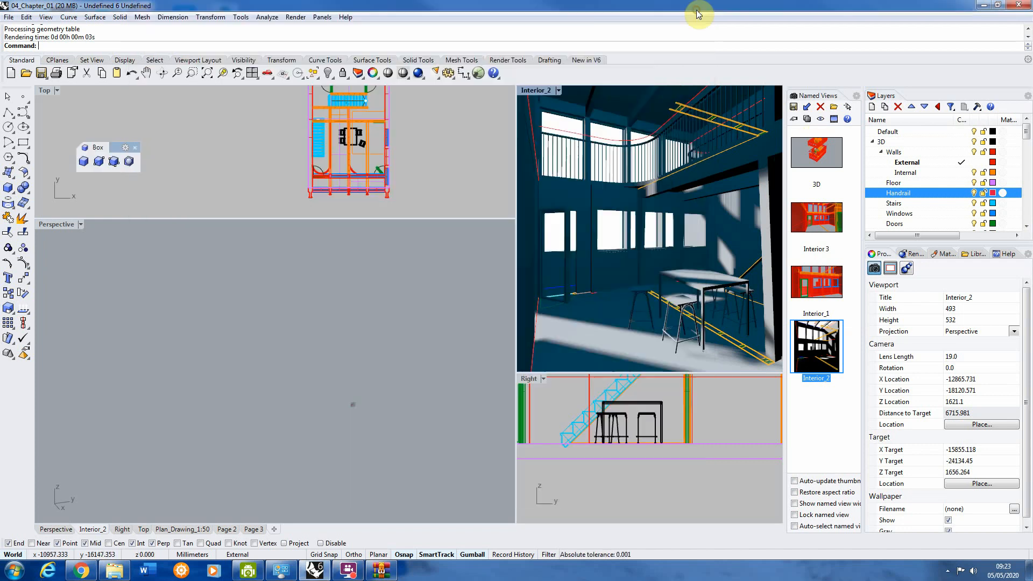
Step: Start a full render of the Interior_2 viewport
{"action": "left_click", "coordinate": [296, 17]}
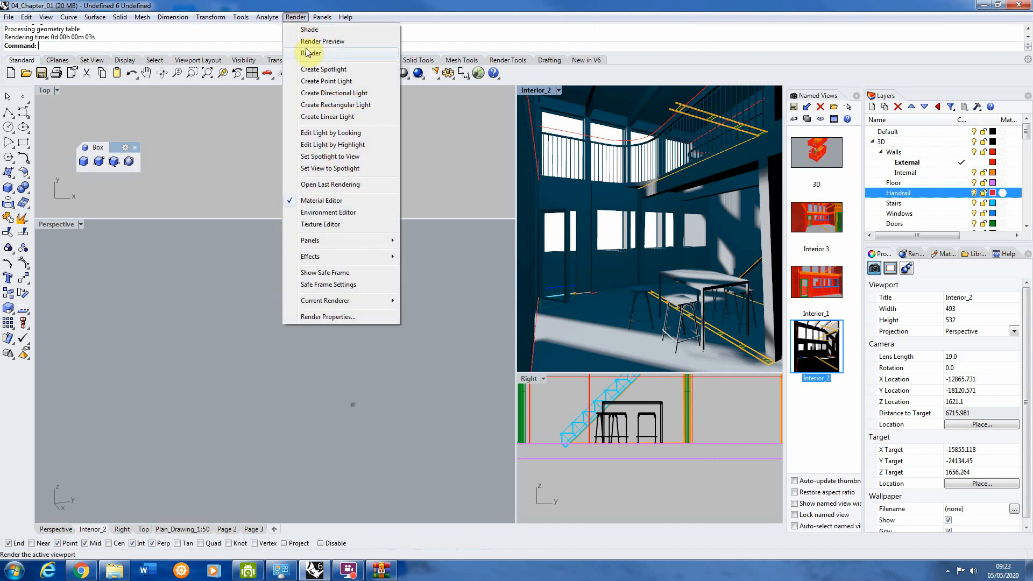
{"action": "left_click", "coordinate": [319, 54]}
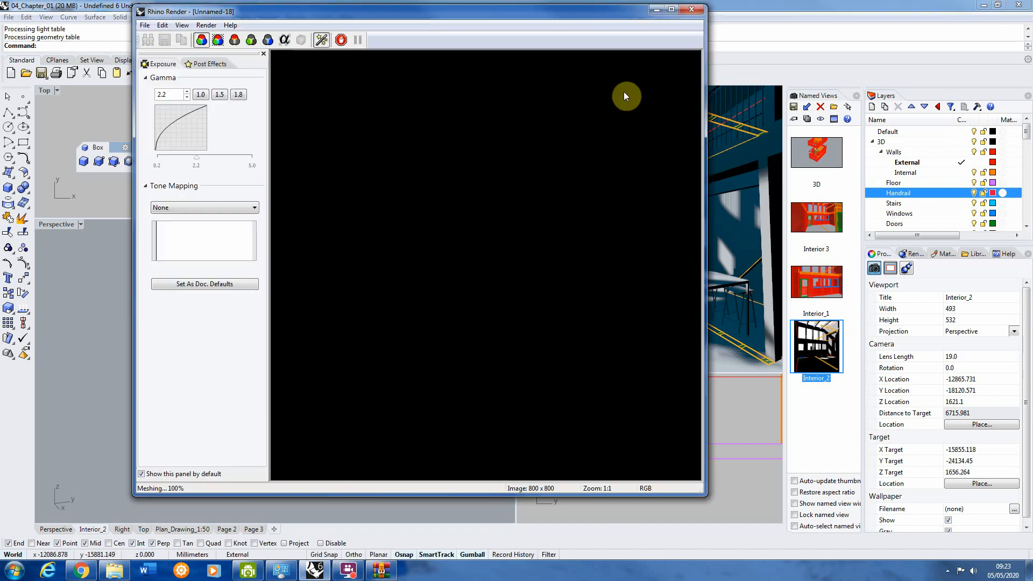